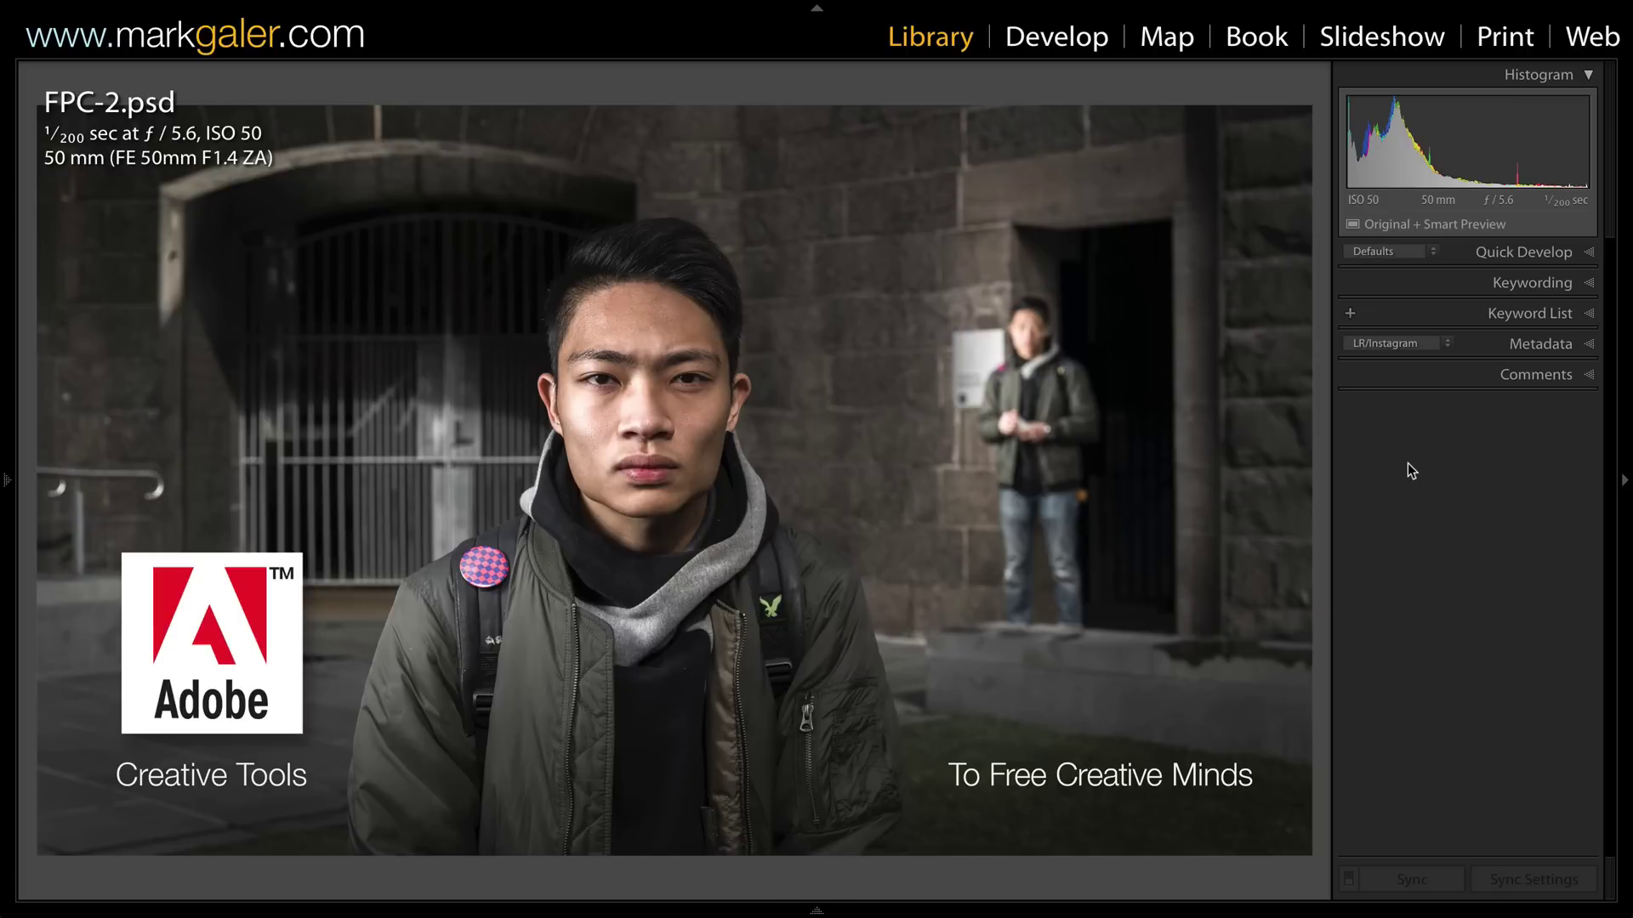
Flip back and forth between portrait FPC-BLDG11-01 and empty courtyard FPC-BLDG11-02, ending on FPC-BLDG11-02
key("Right")
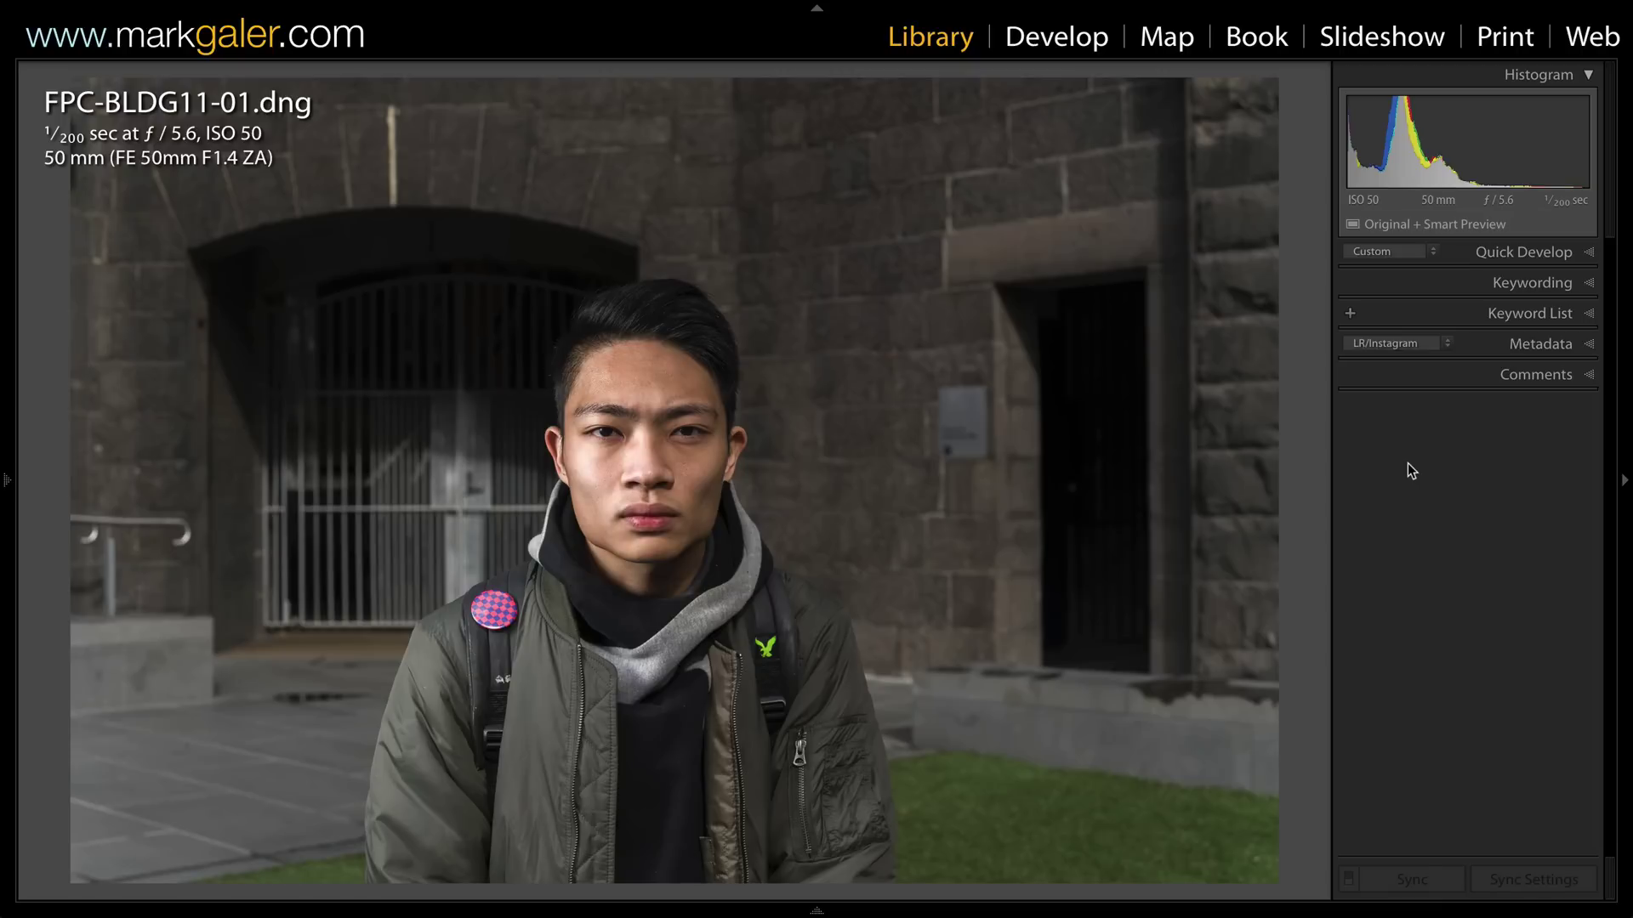
key("Right")
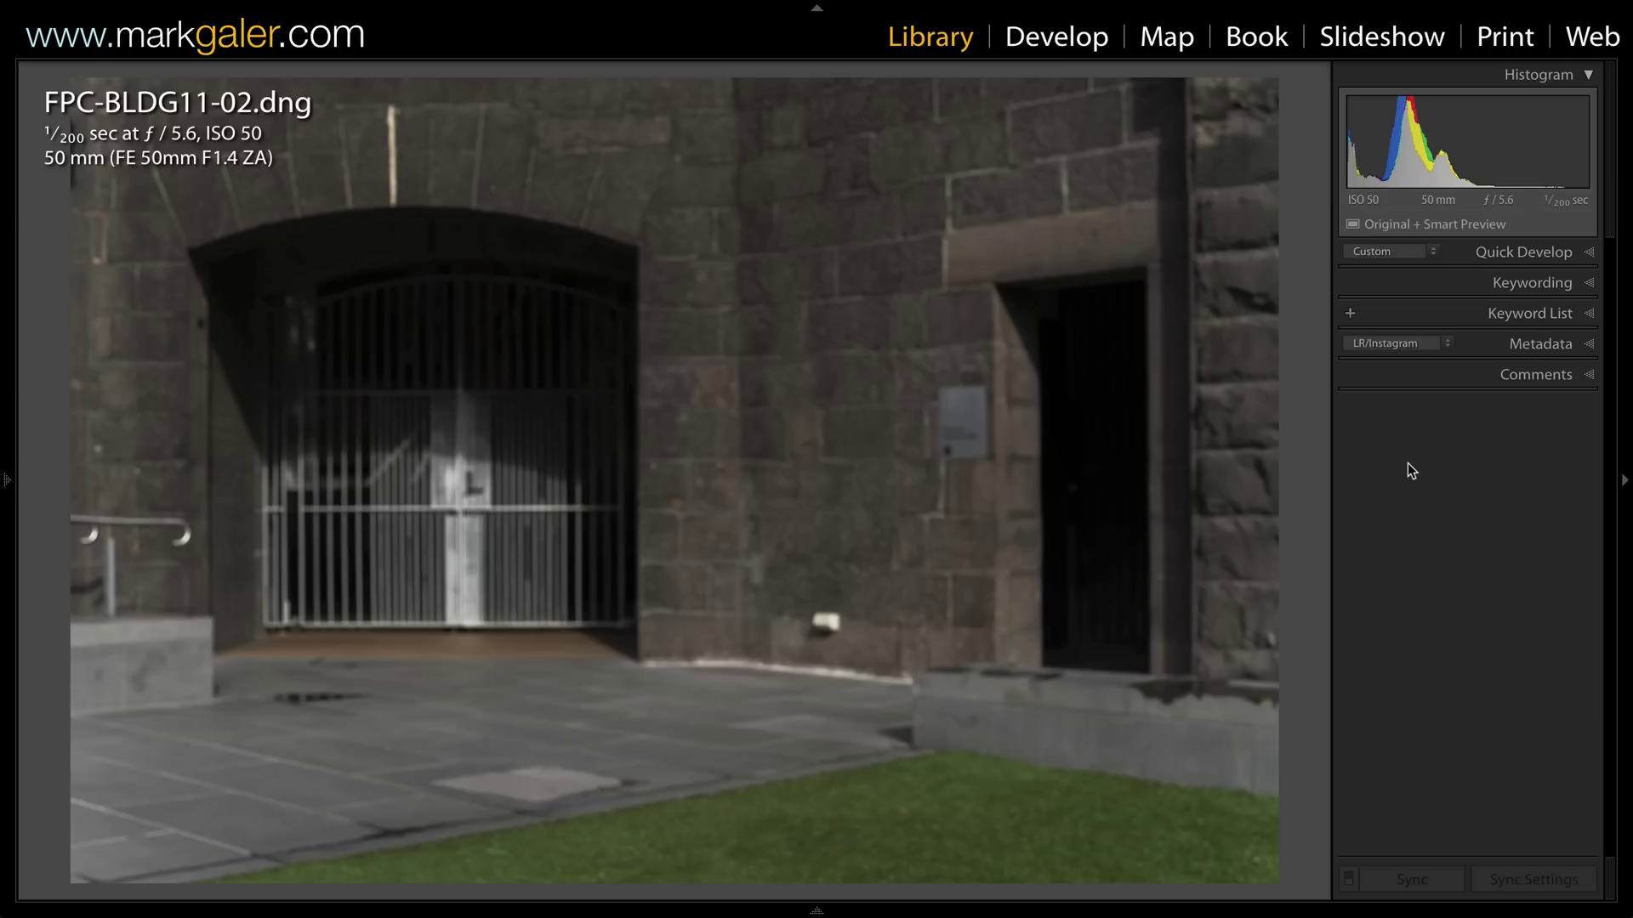
key("Left")
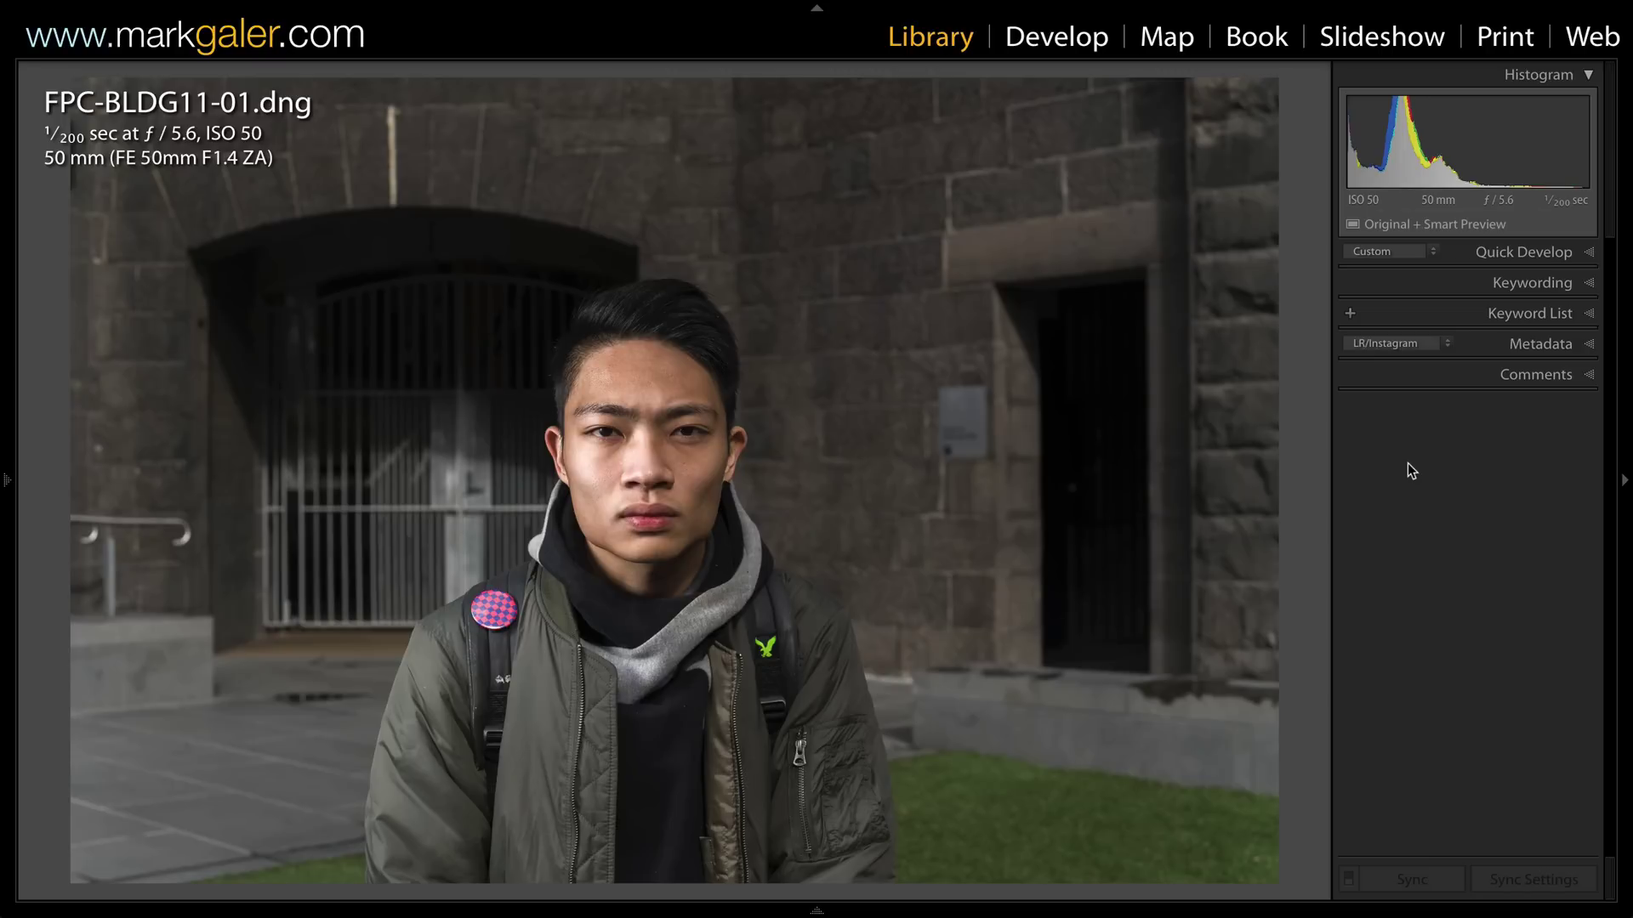
key("Right")
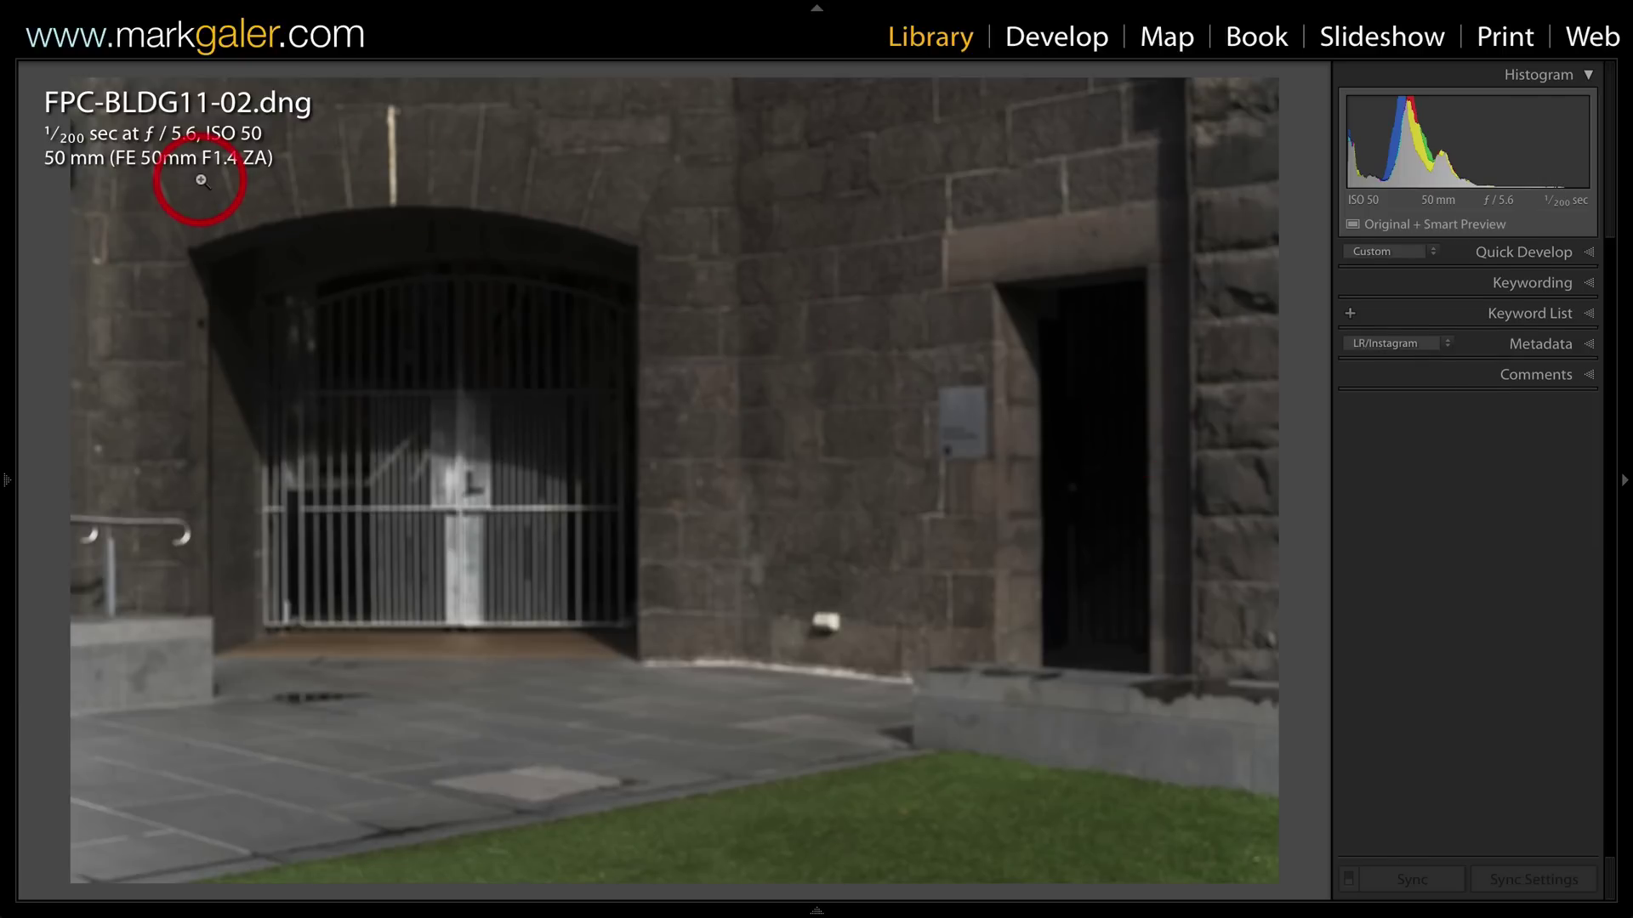
key("Left")
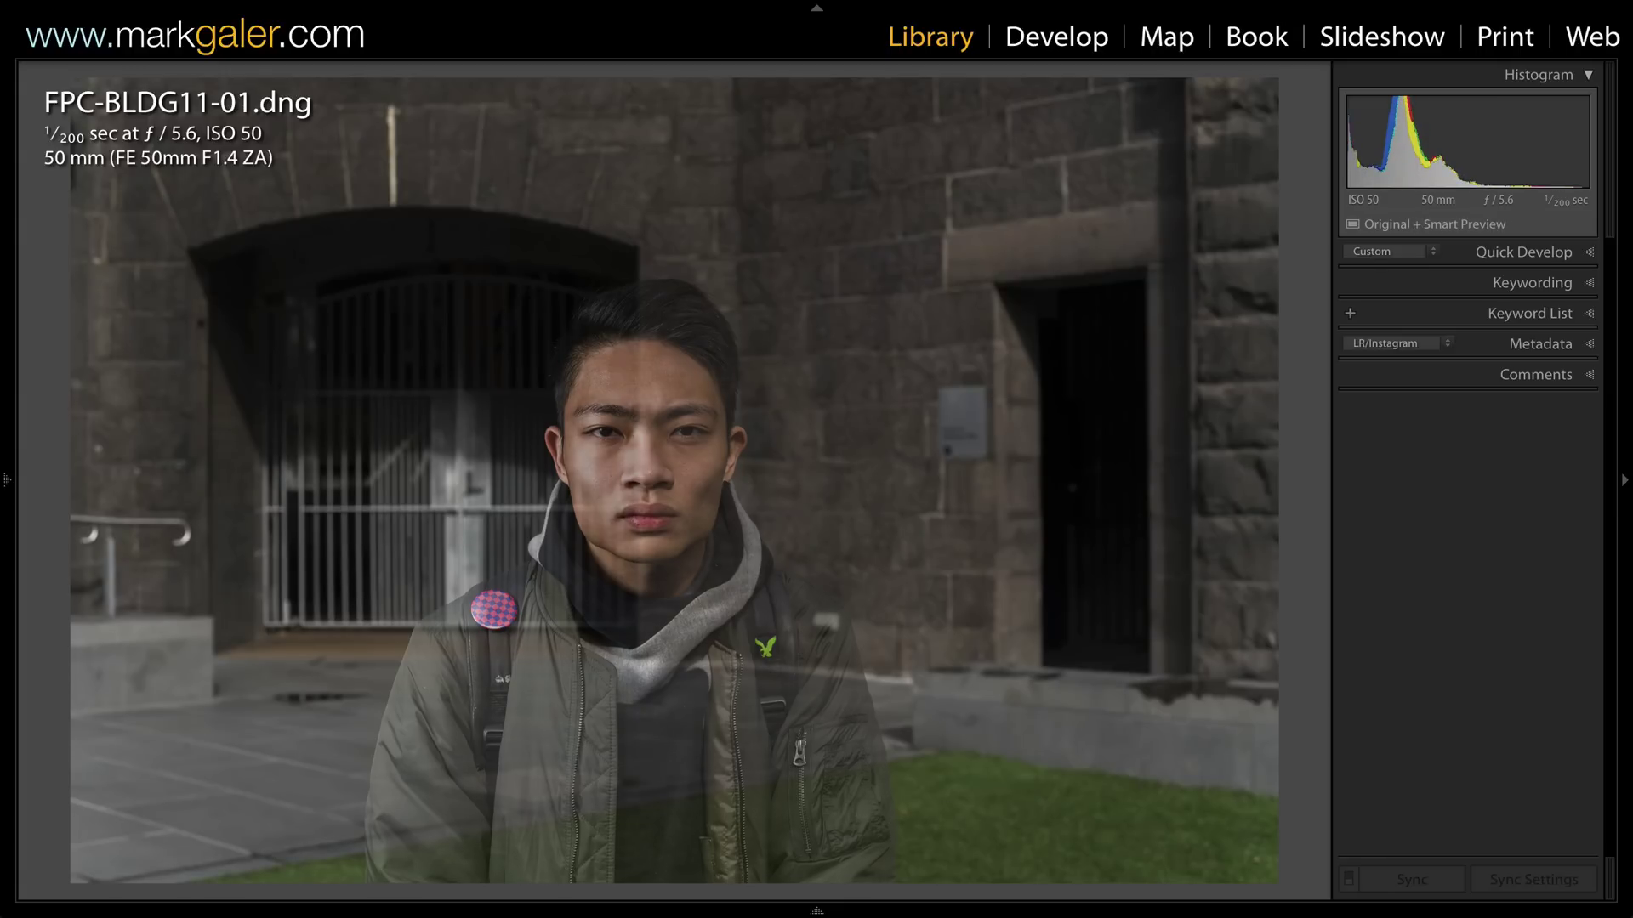
key("Right")
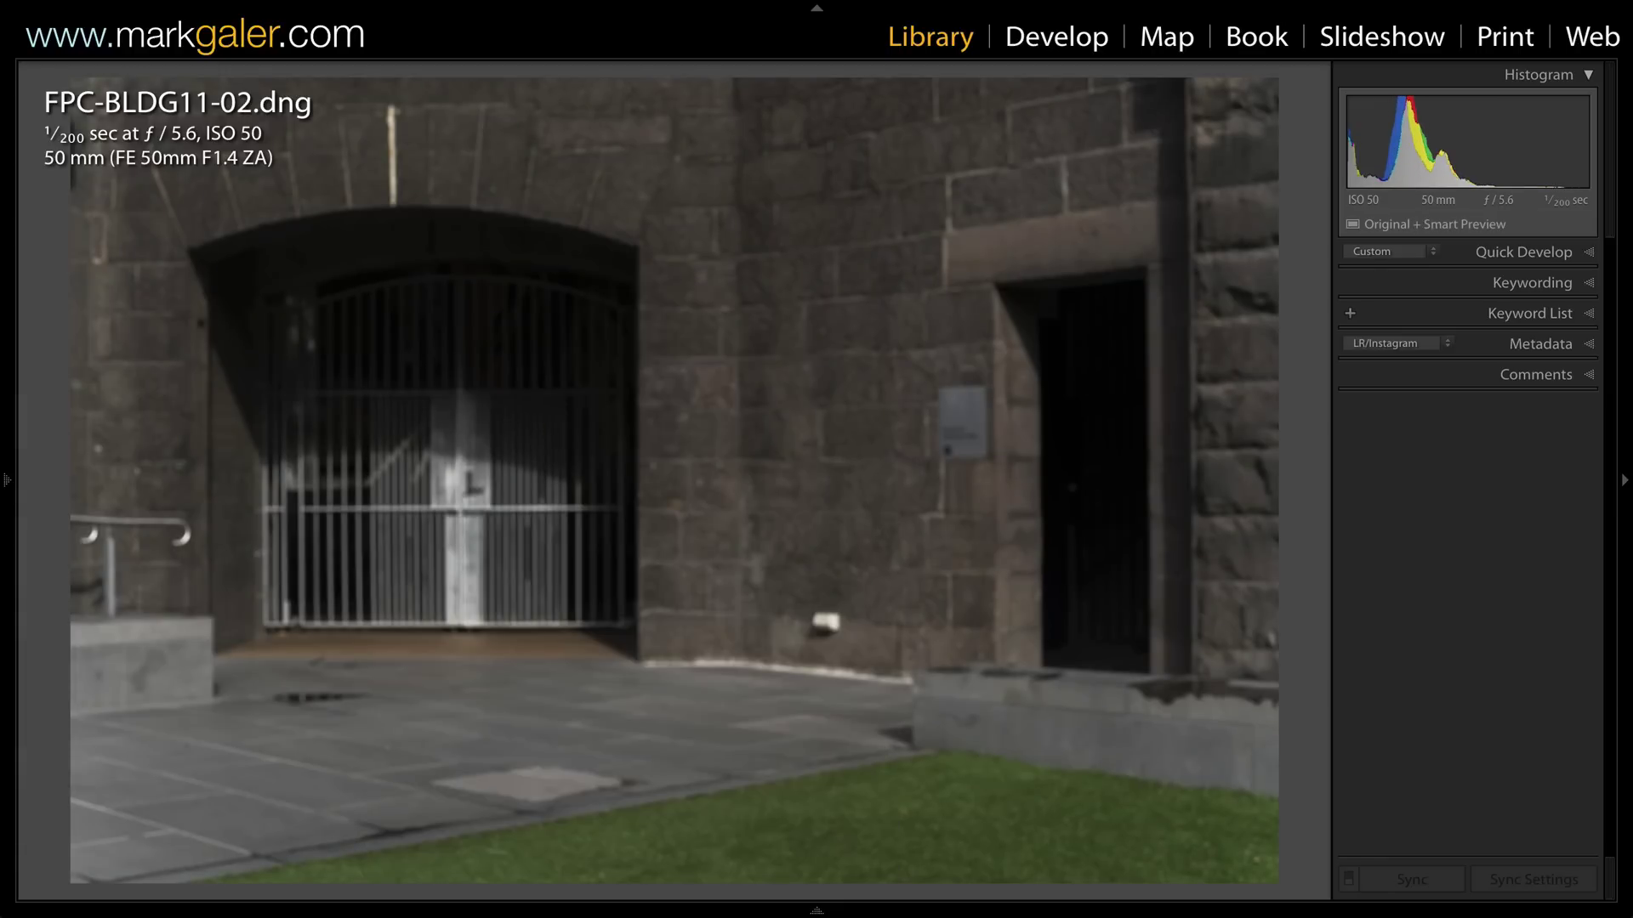
Step through lit-figure frames FPC-BLDG11-03 and FPC-BLDG11-04, then switch to Grid view of all 22 photos
key("Right")
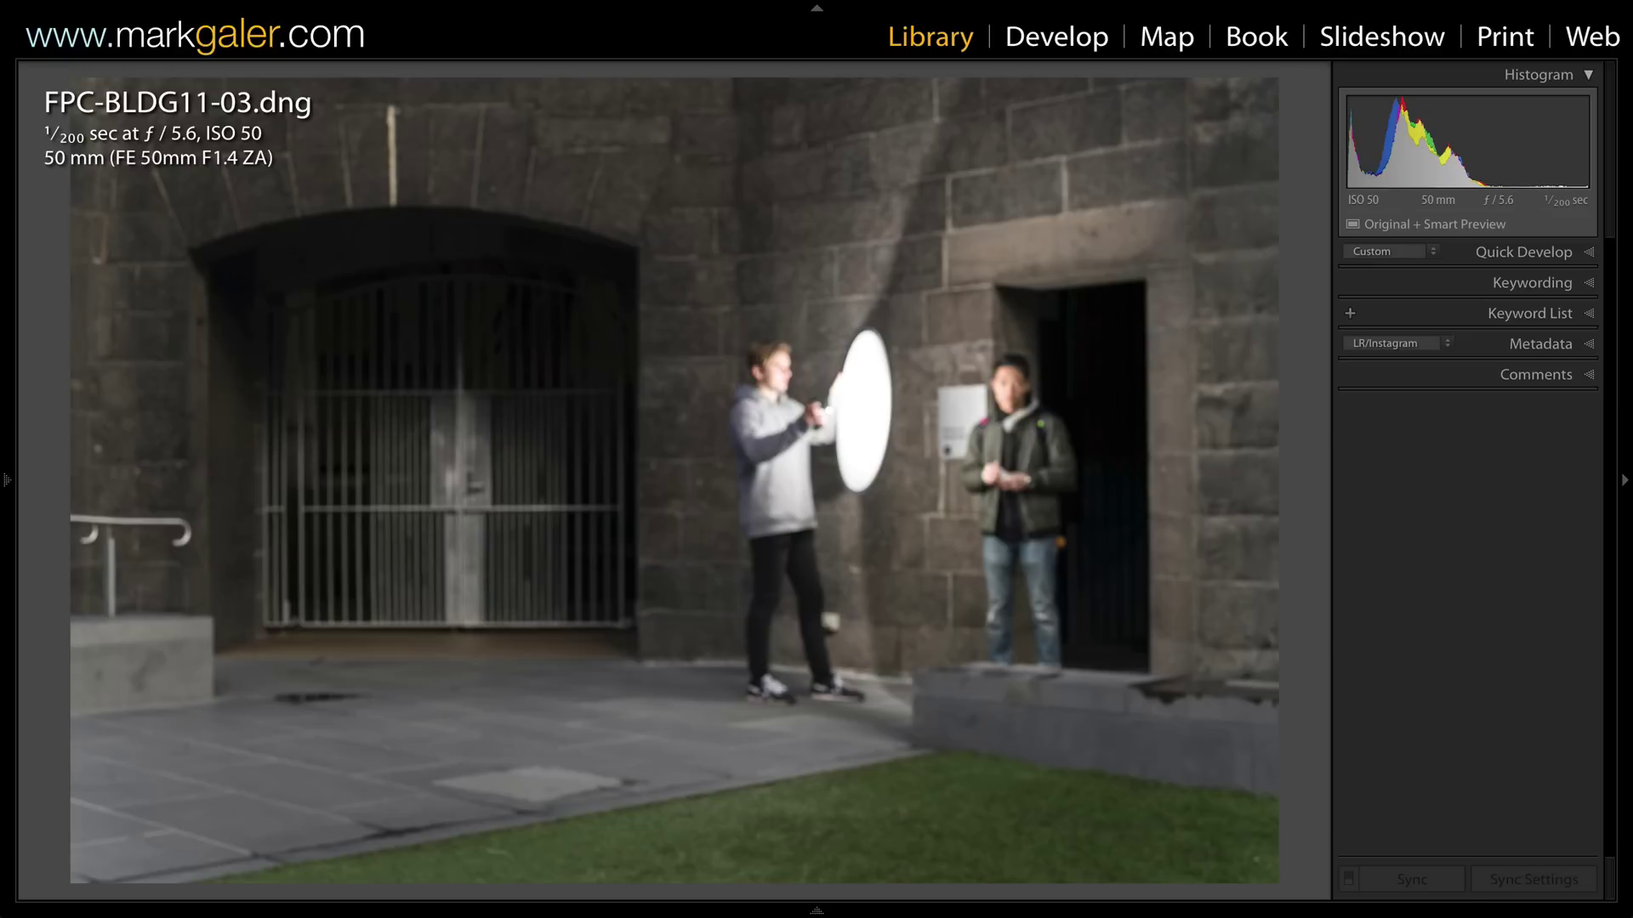
key("Right")
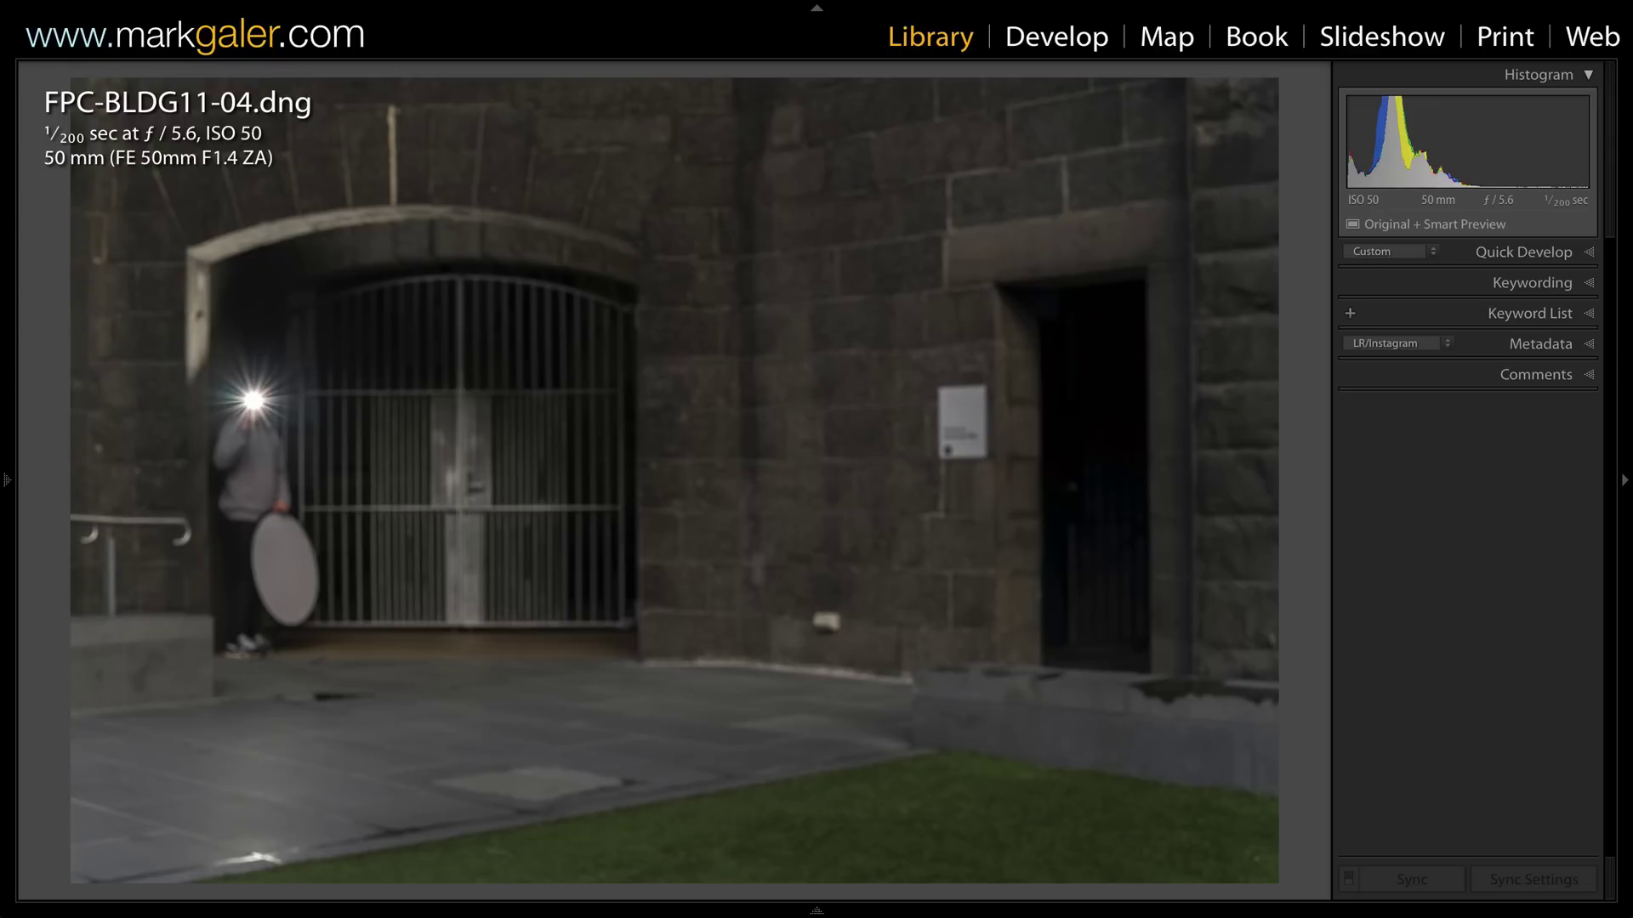
key("g")
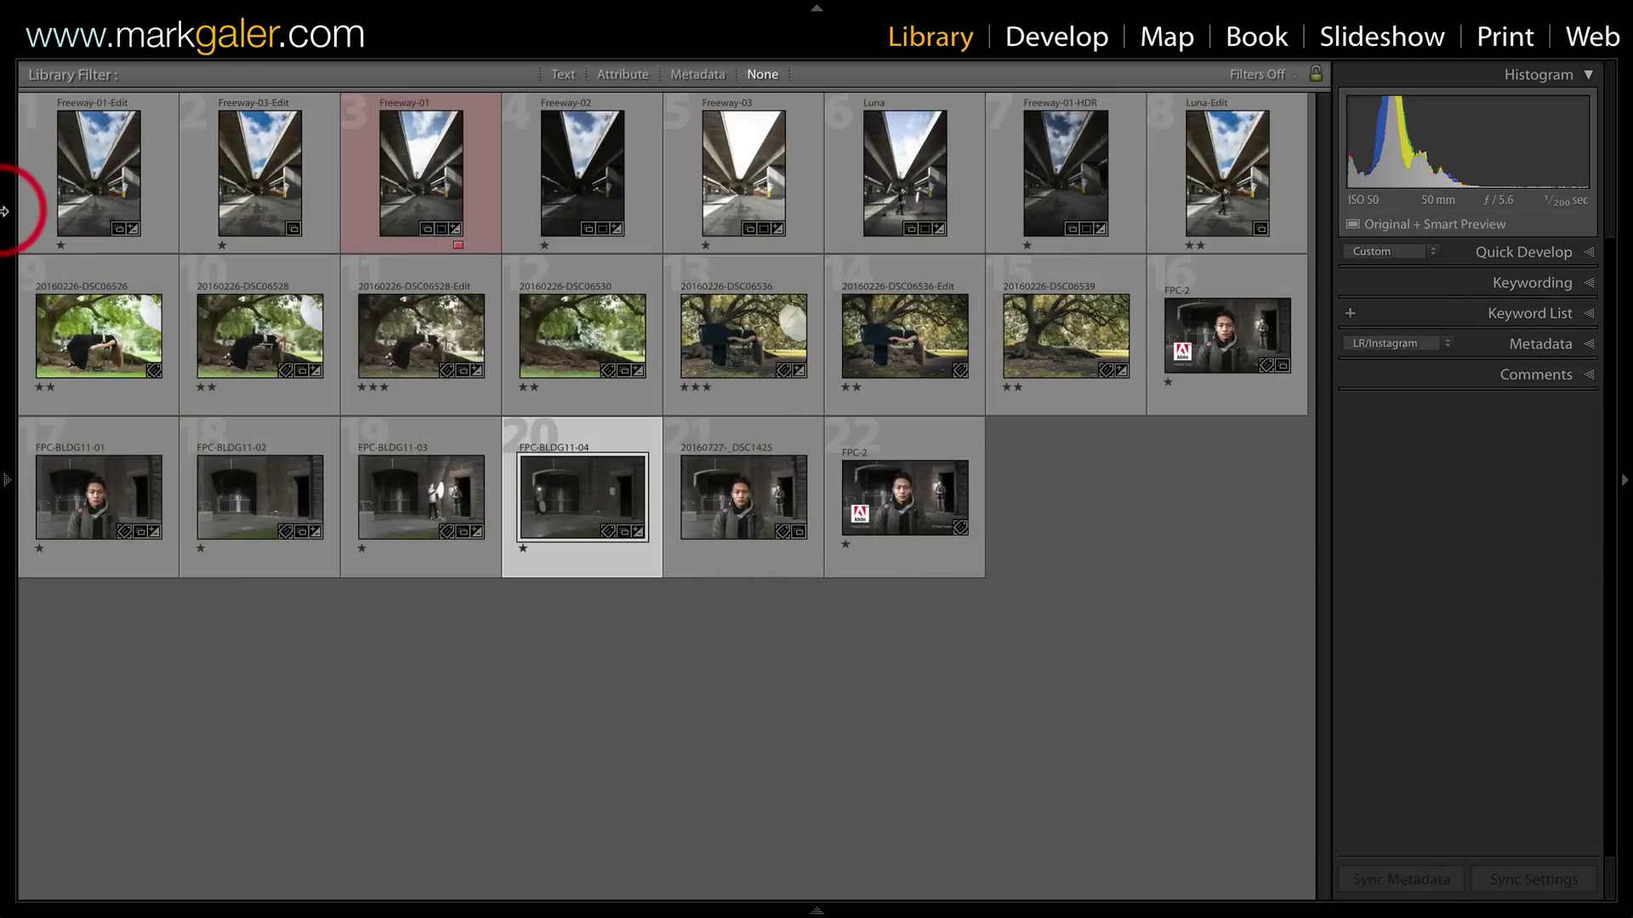
left_click(94, 500, "shift")
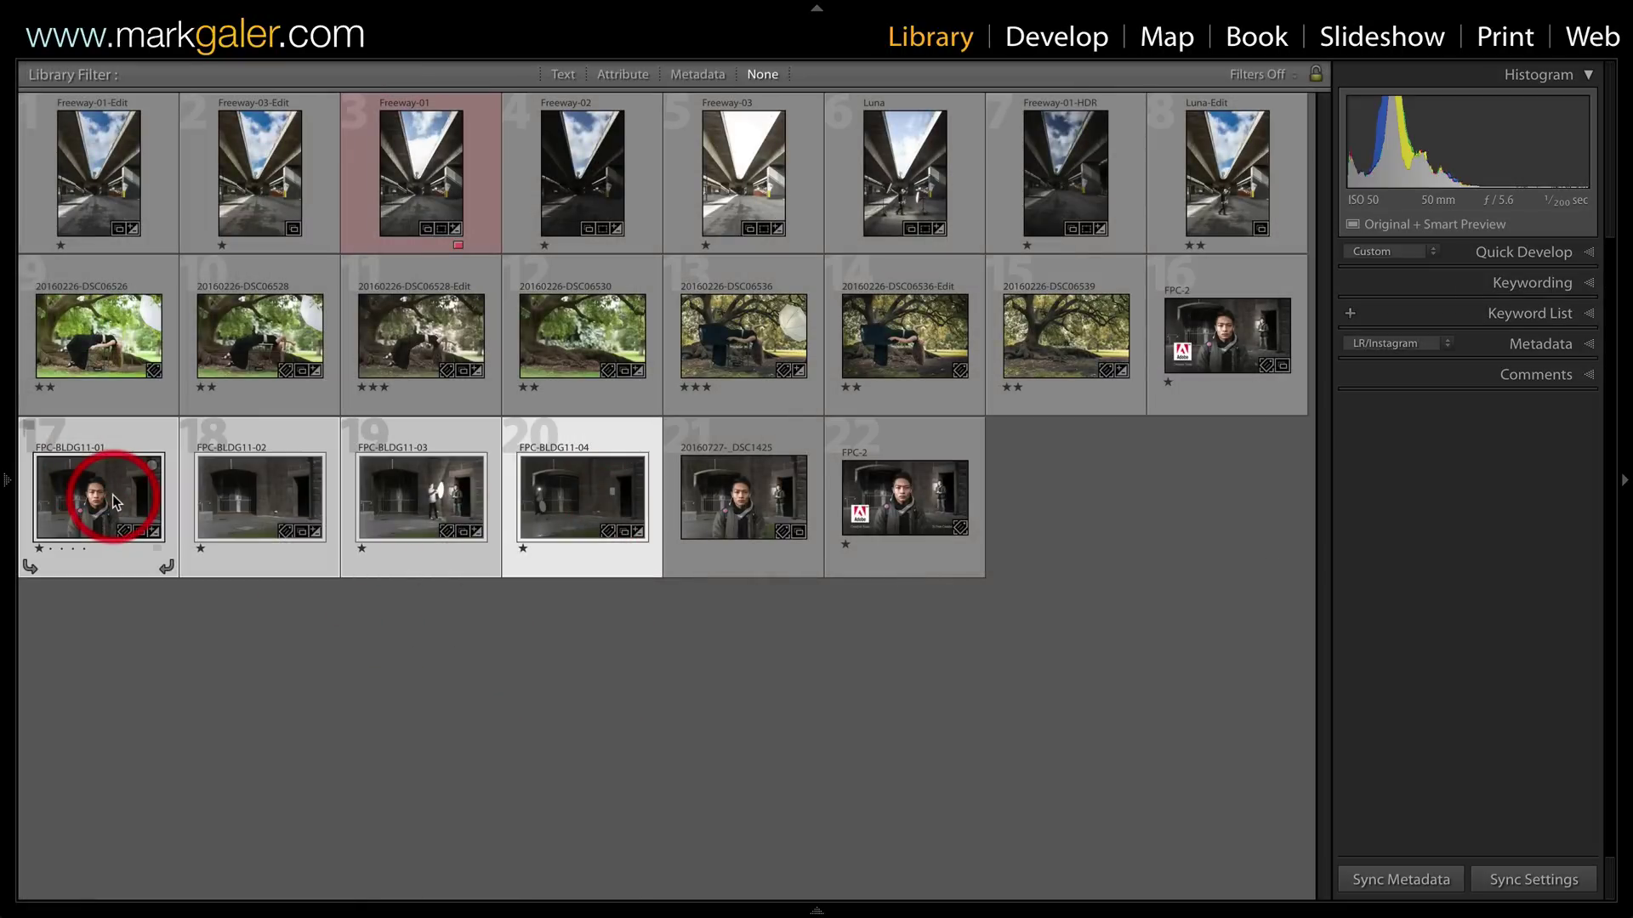
right_click(565, 471)
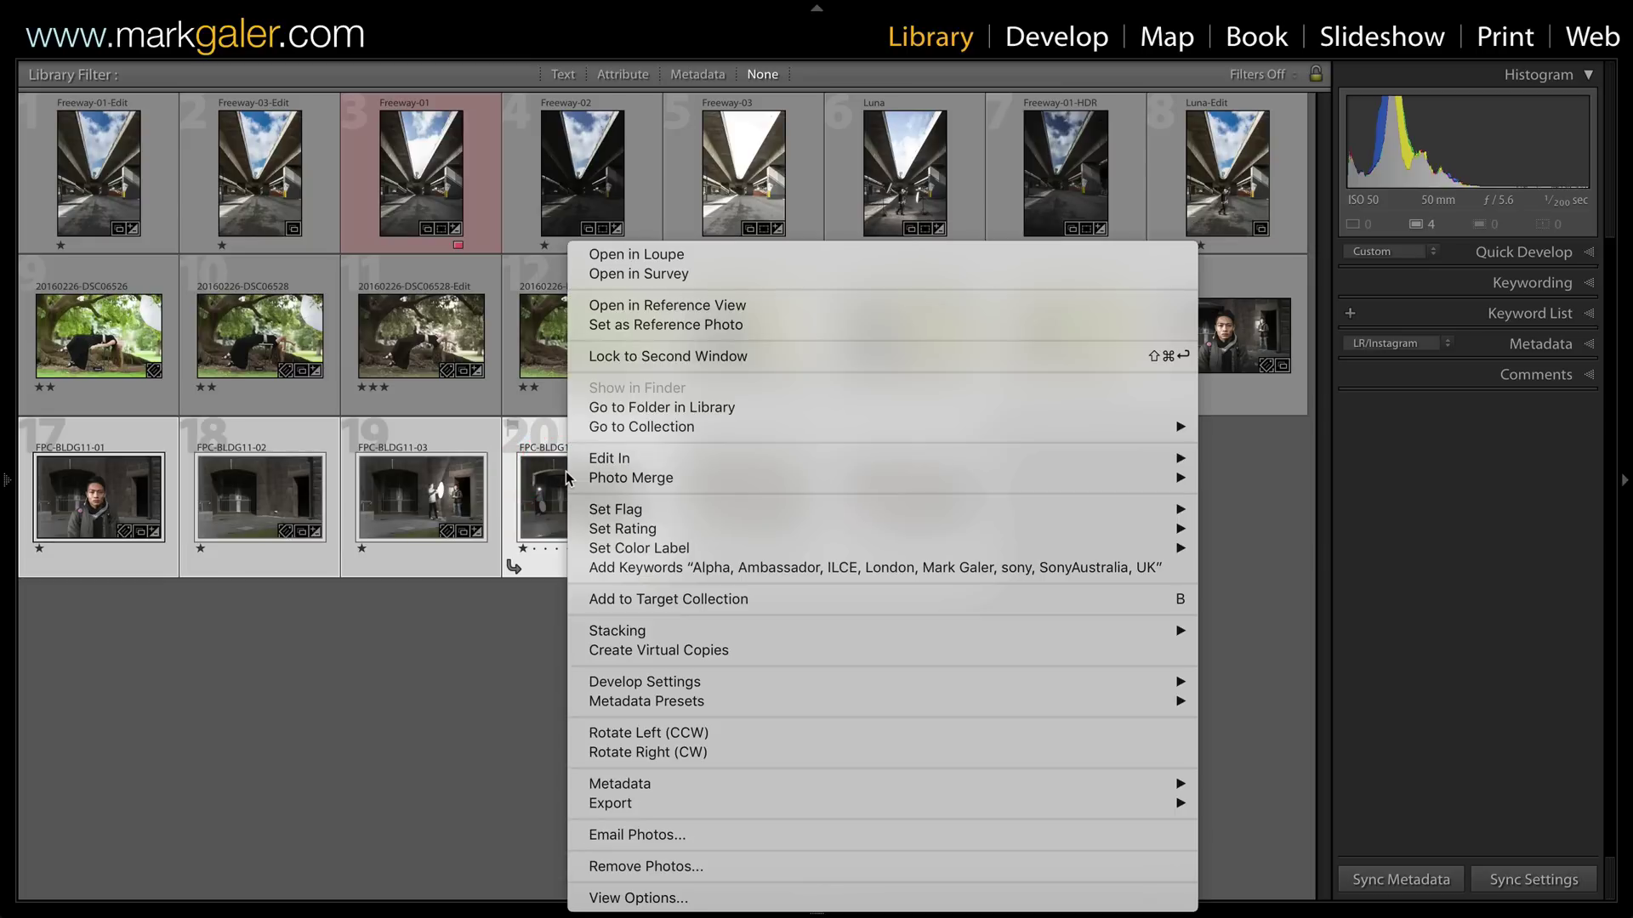
mouse_move(607, 461)
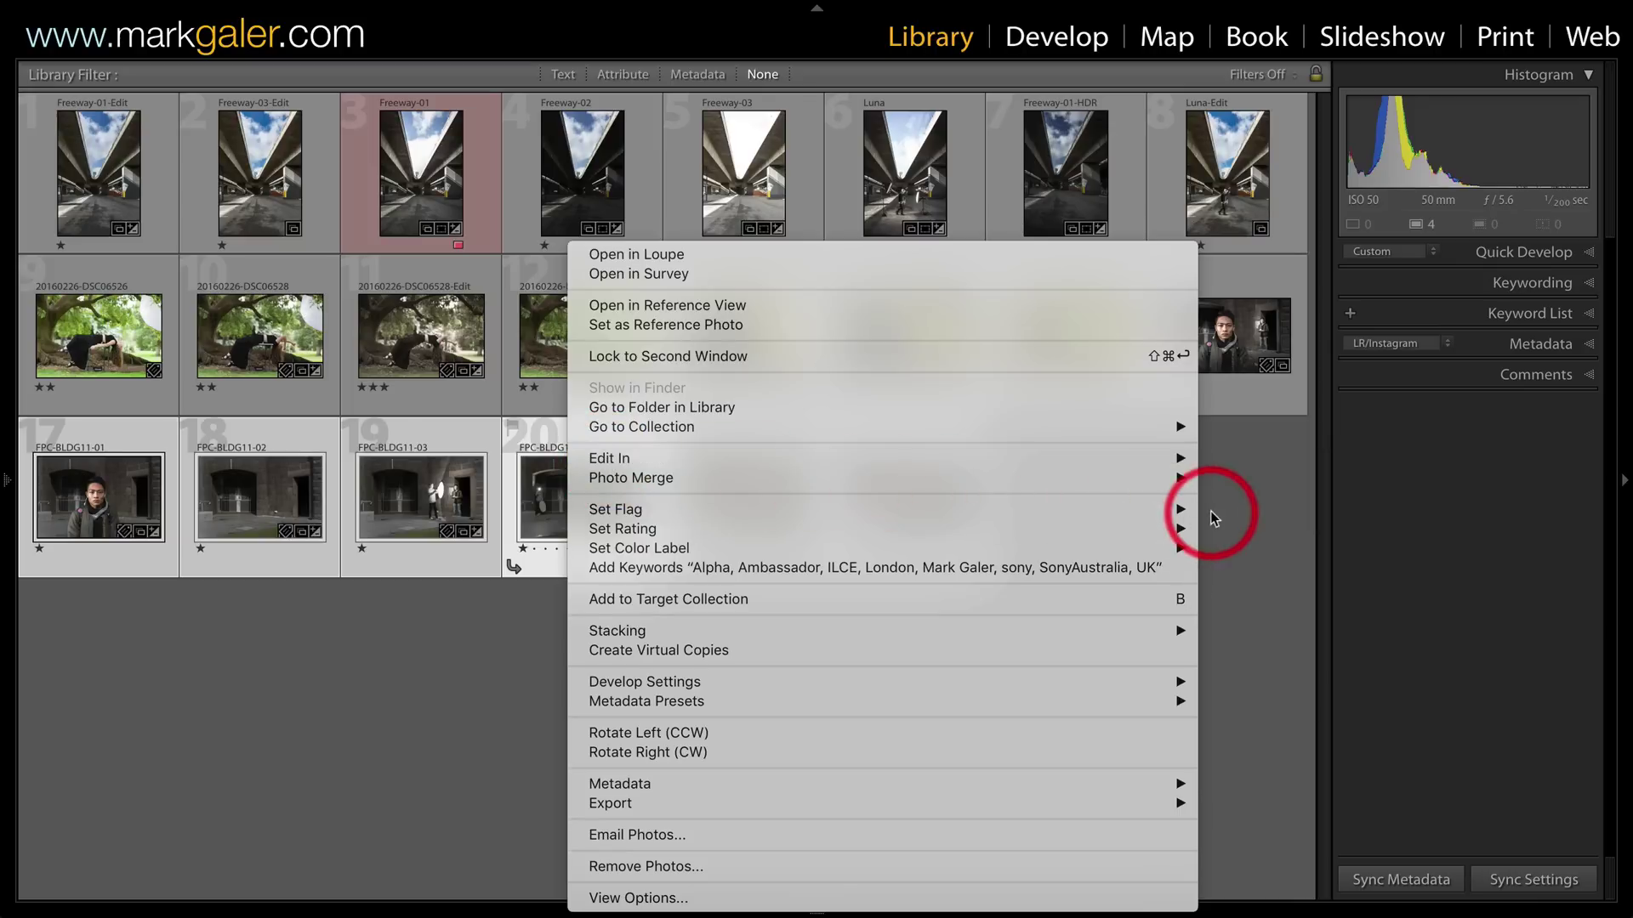
mouse_move(1166, 463)
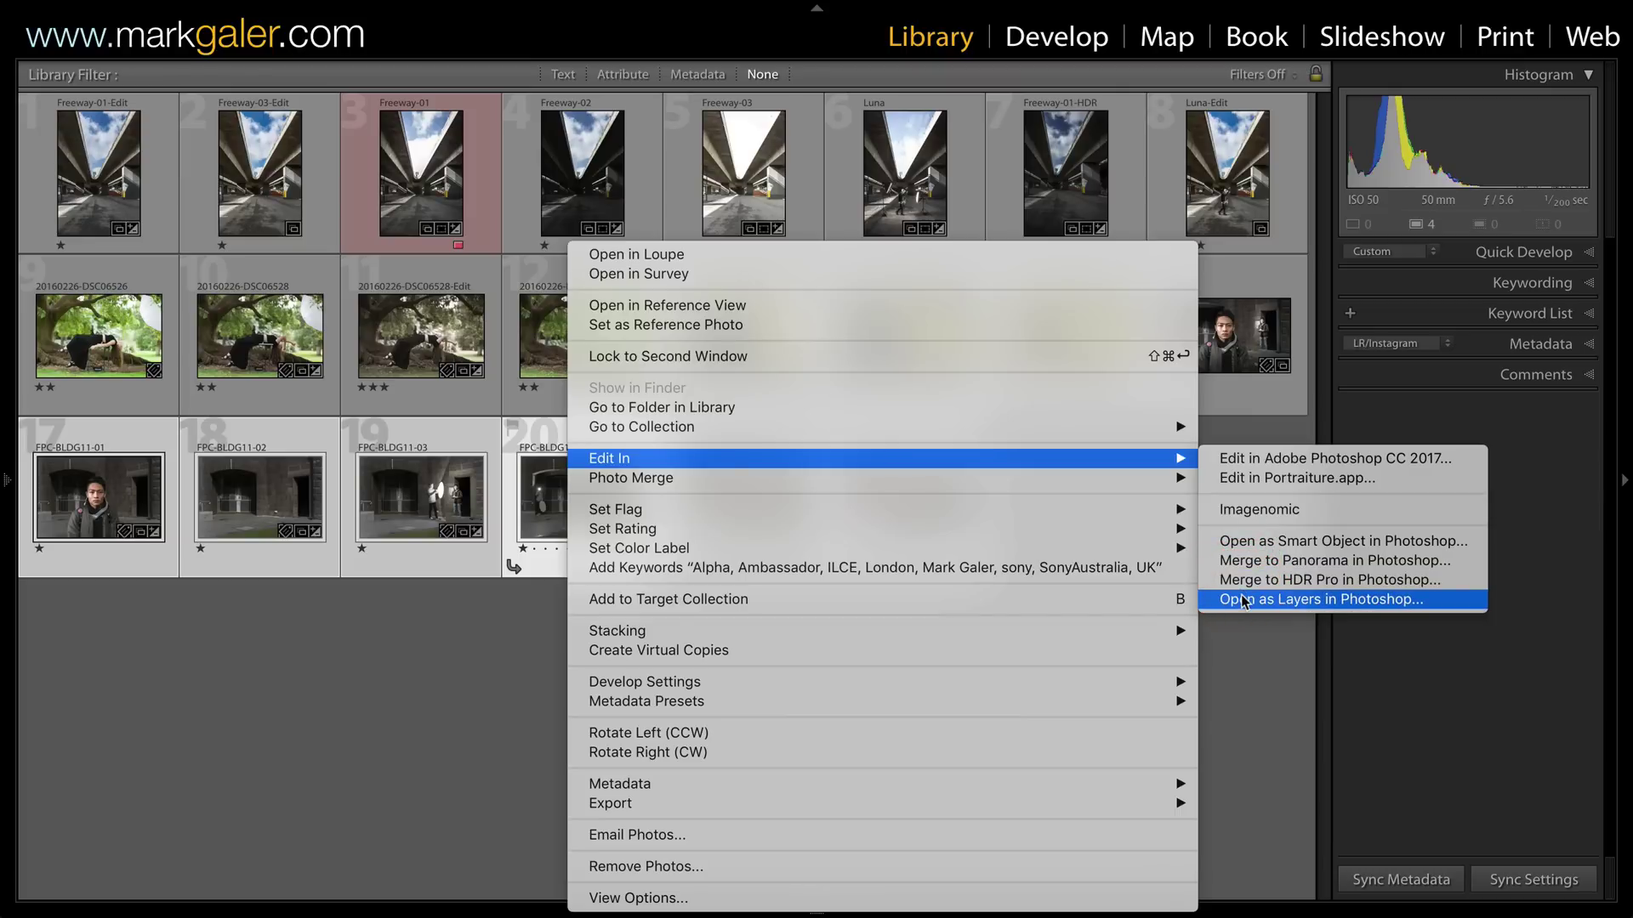
left_click(966, 667)
left_click(389, 707)
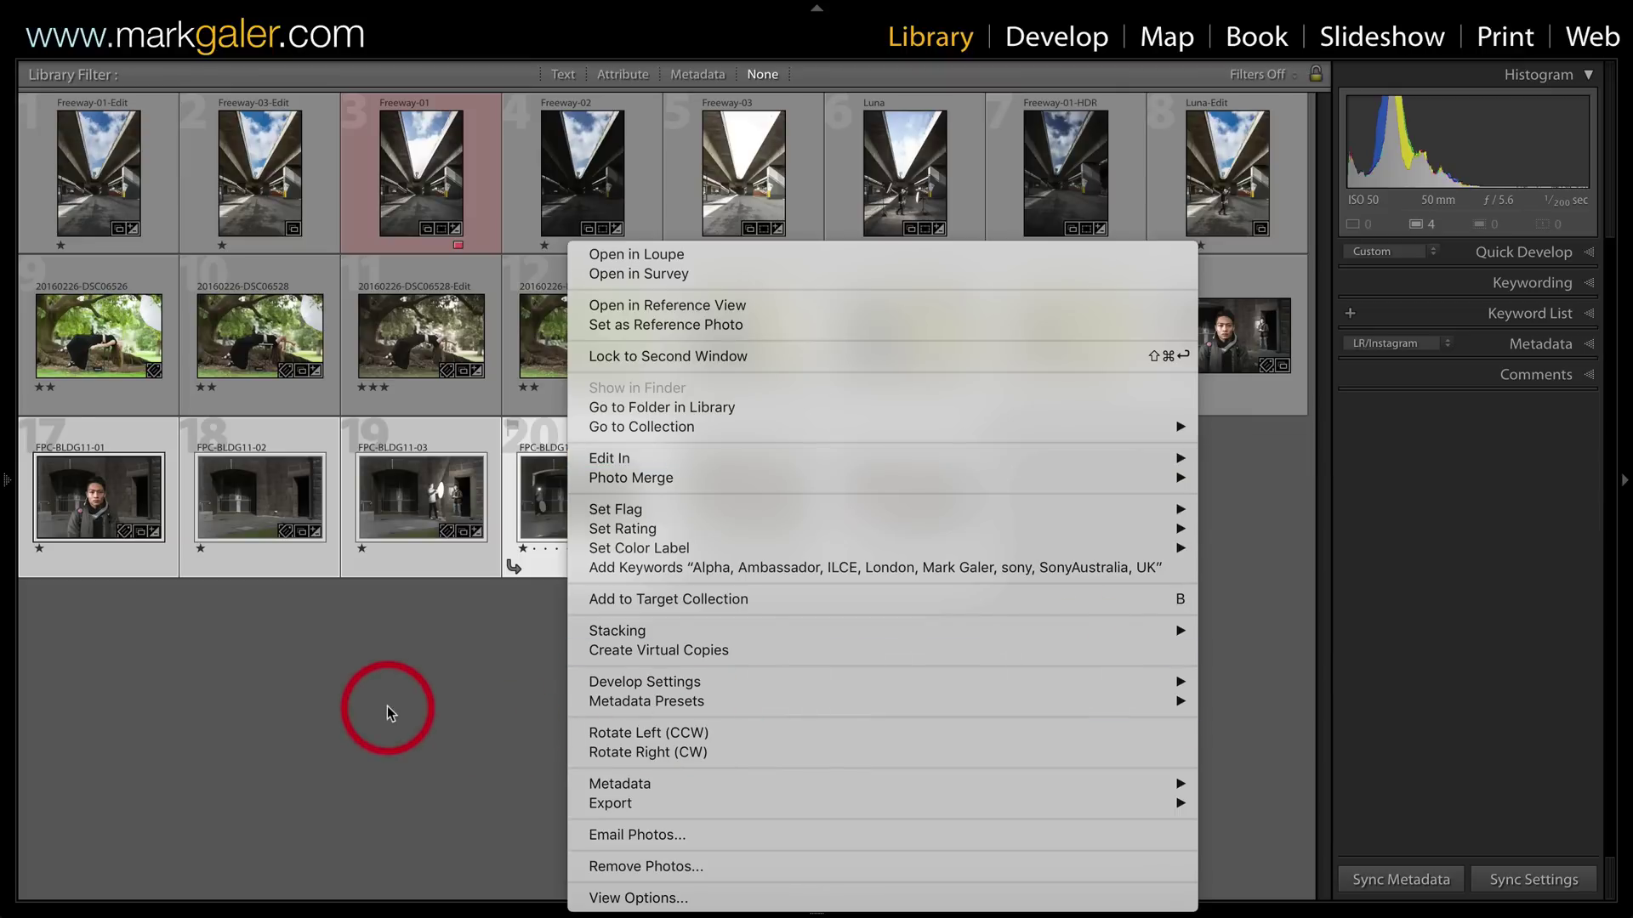
left_click(374, 677)
left_click(116, 507)
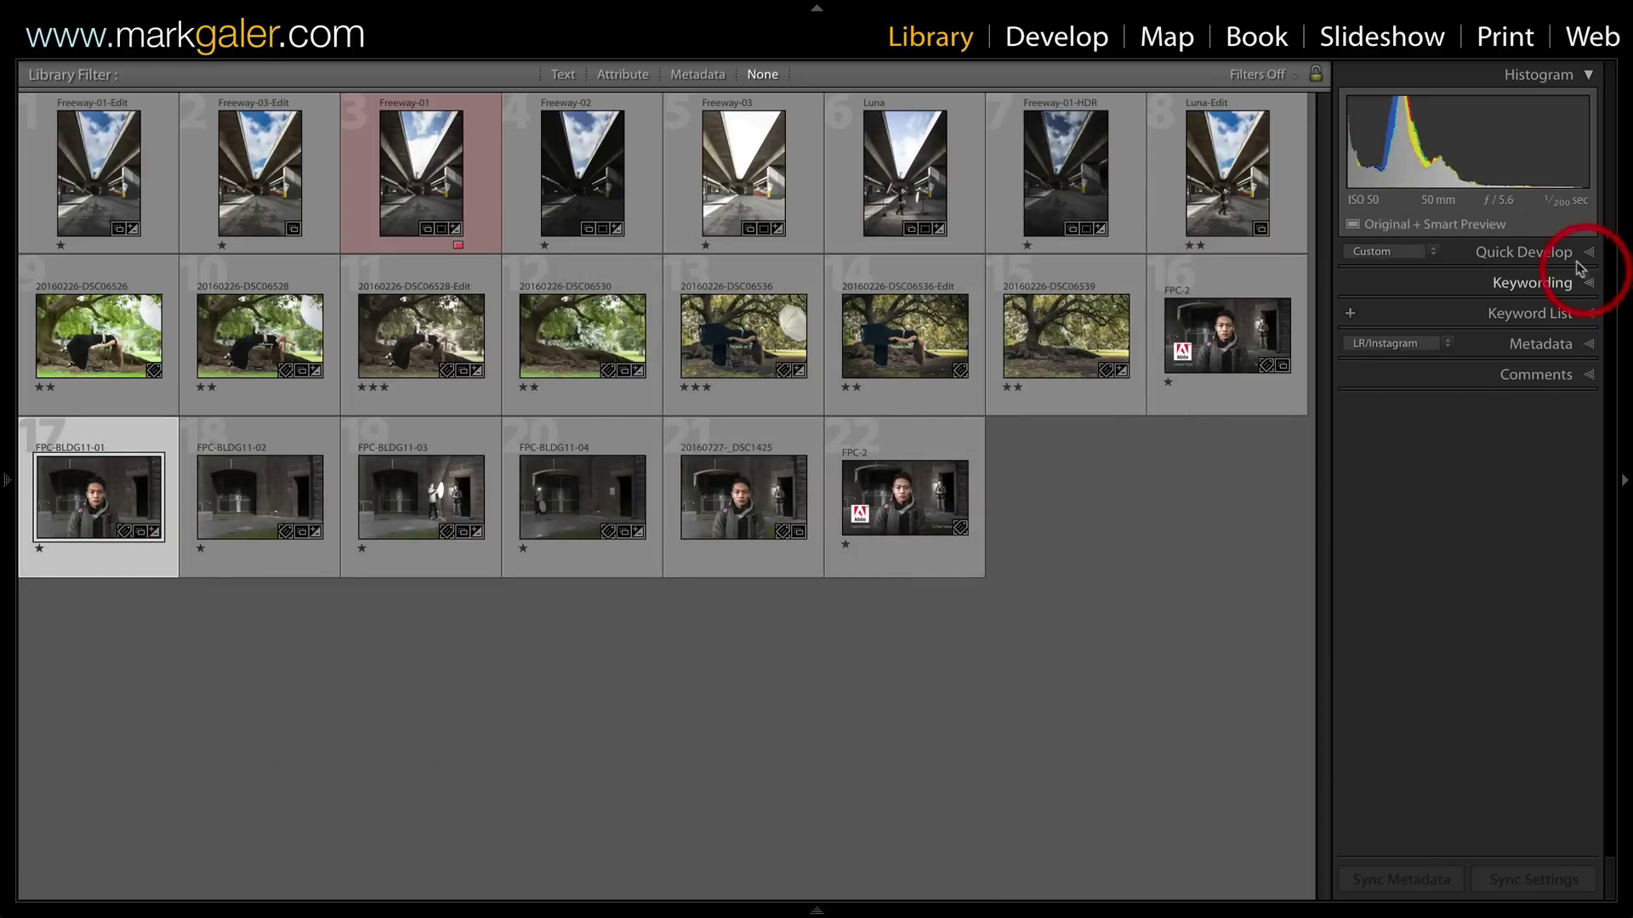
Open FPC-BLDG11-01 in Develop, show the filmstrip, and select frames 01 through 04
left_click(1073, 43)
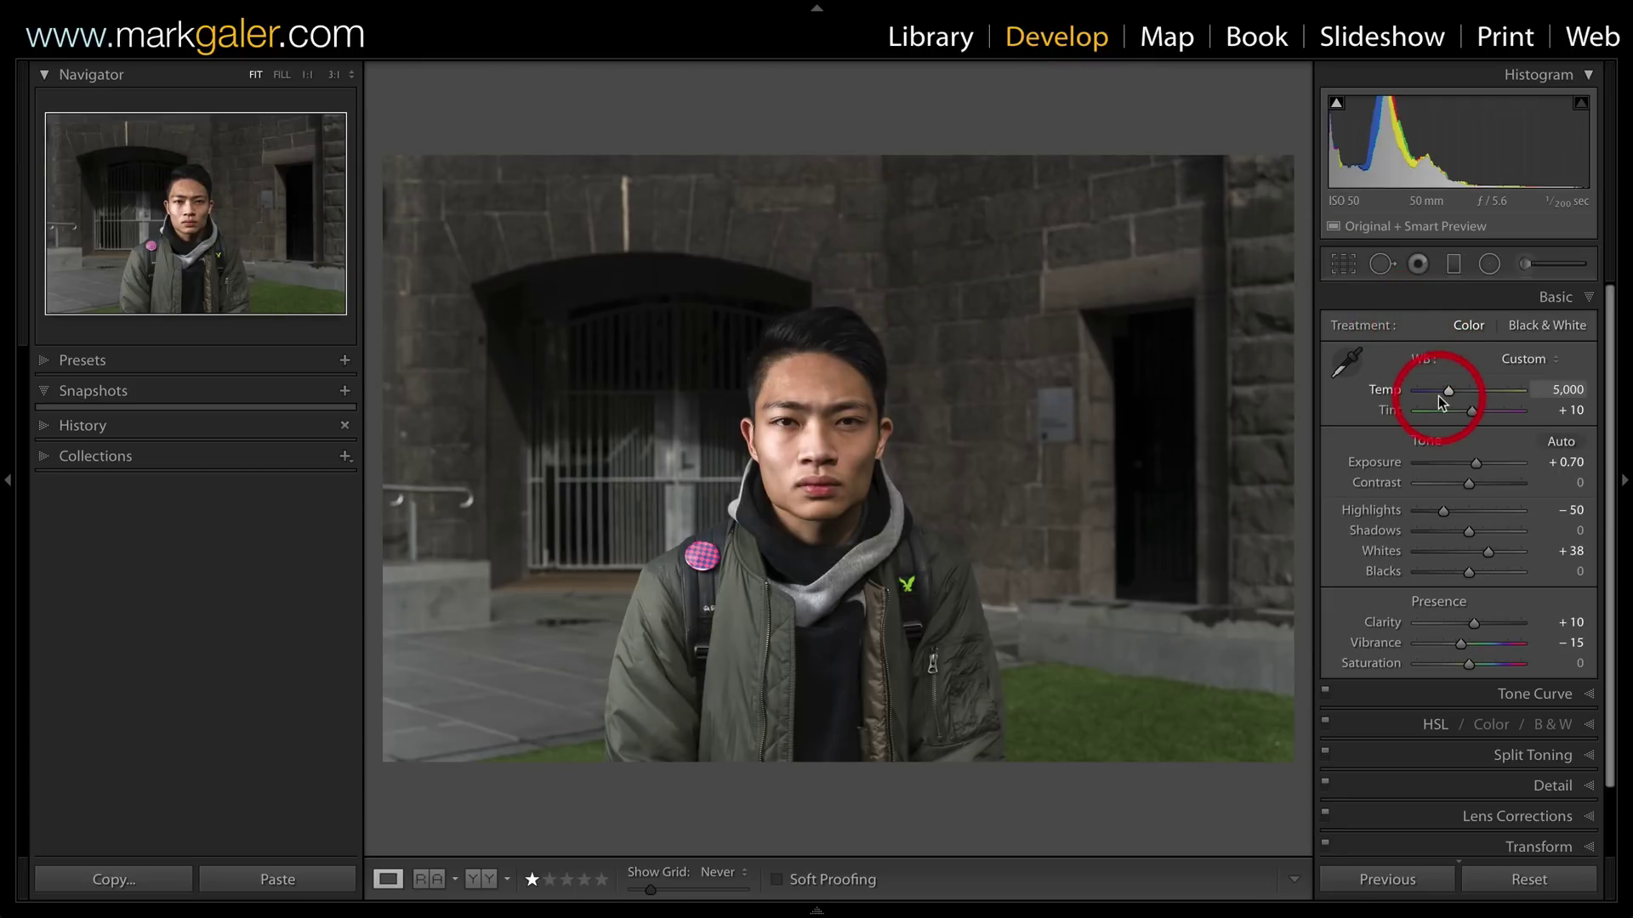
left_click(816, 910)
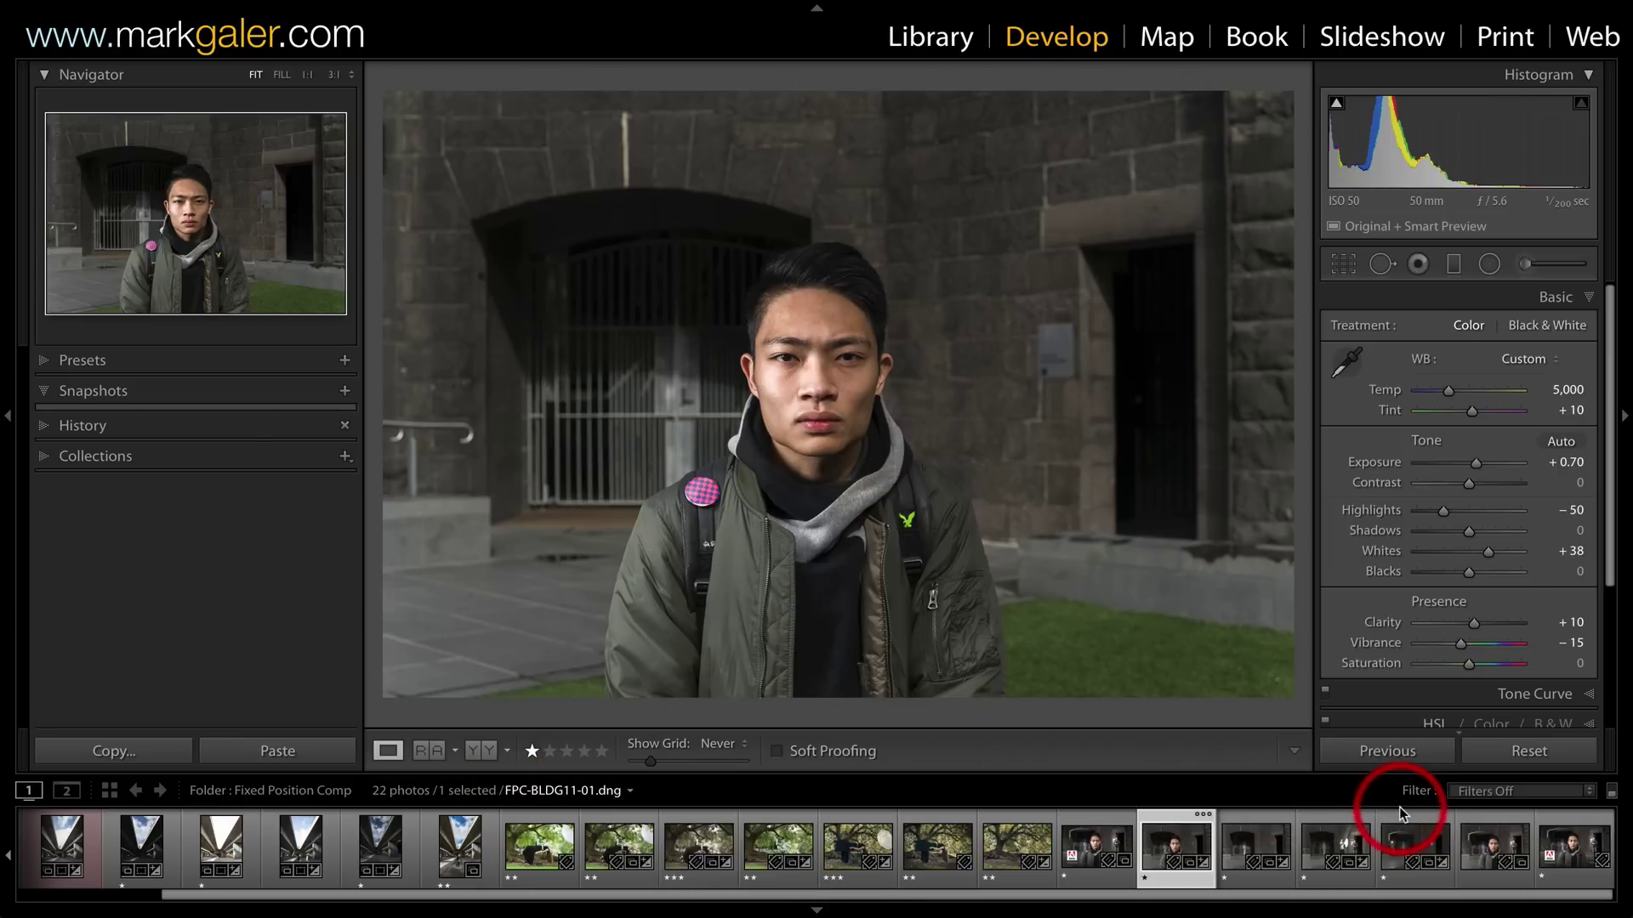
left_click(1416, 836, "shift")
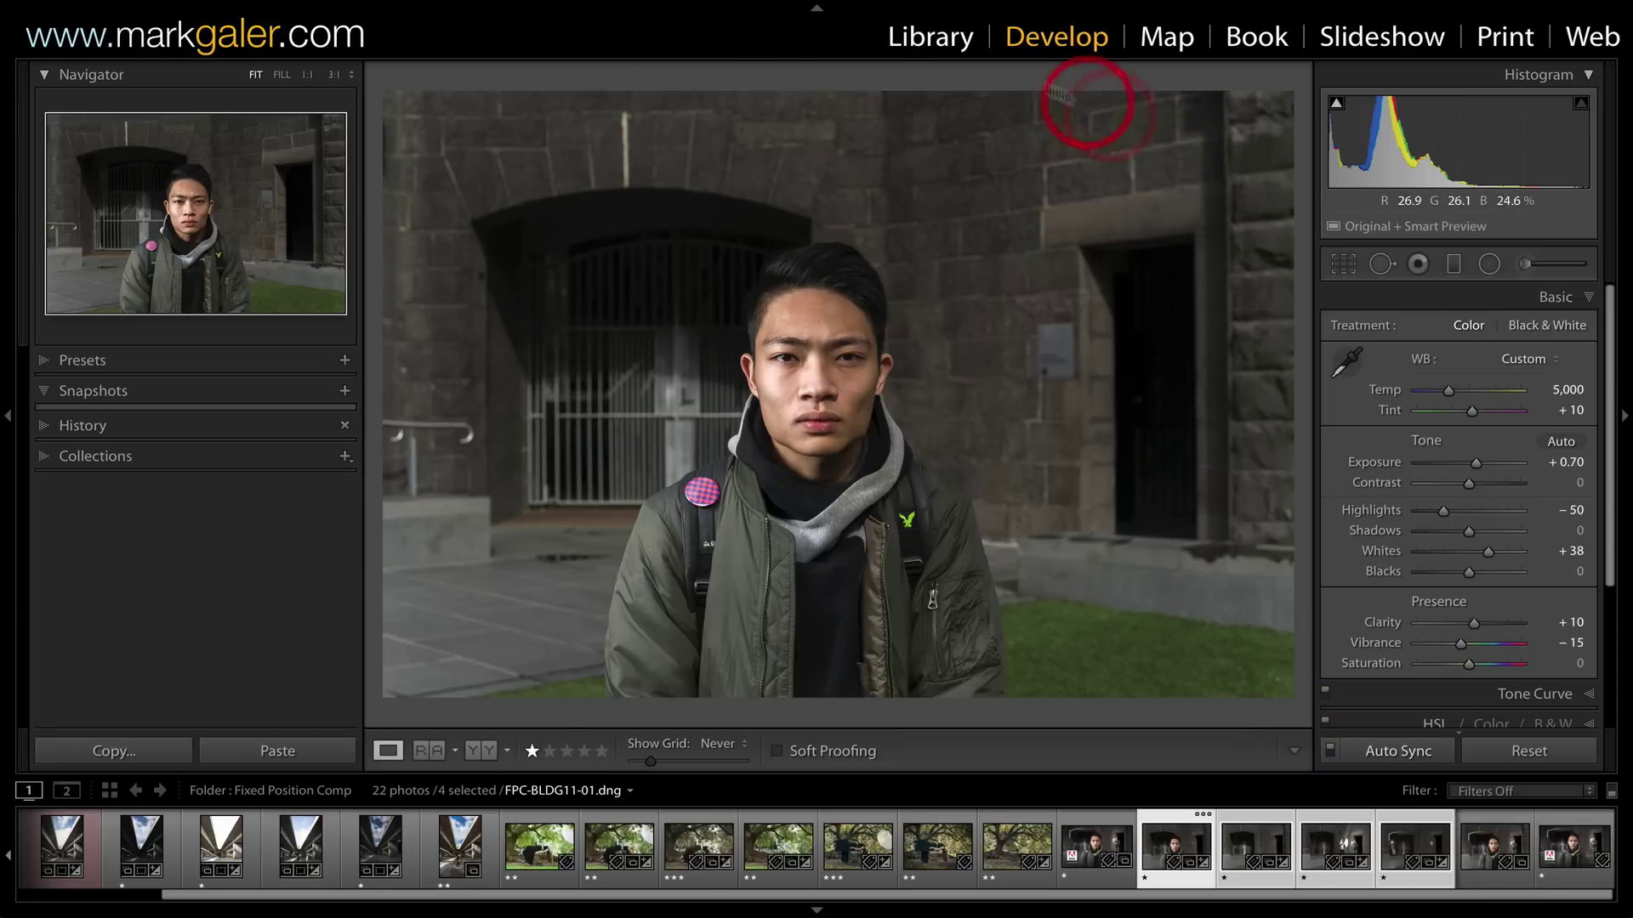
Back in Library, preview Sync Settings with every setting checked, then cancel without applying
left_click(944, 46)
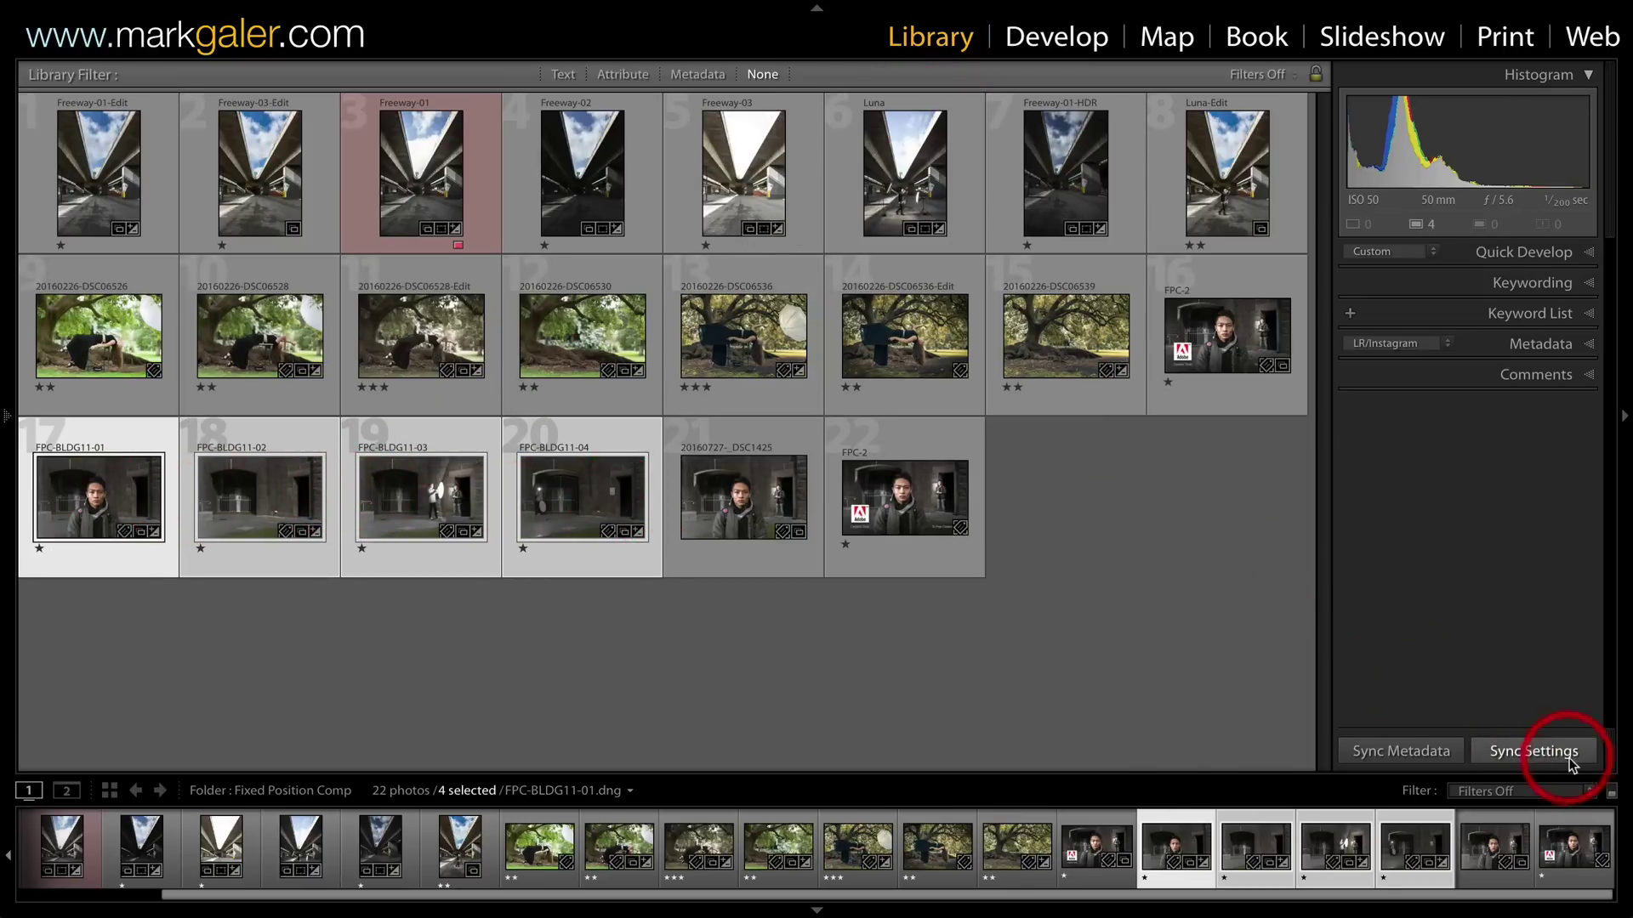
left_click(1542, 753)
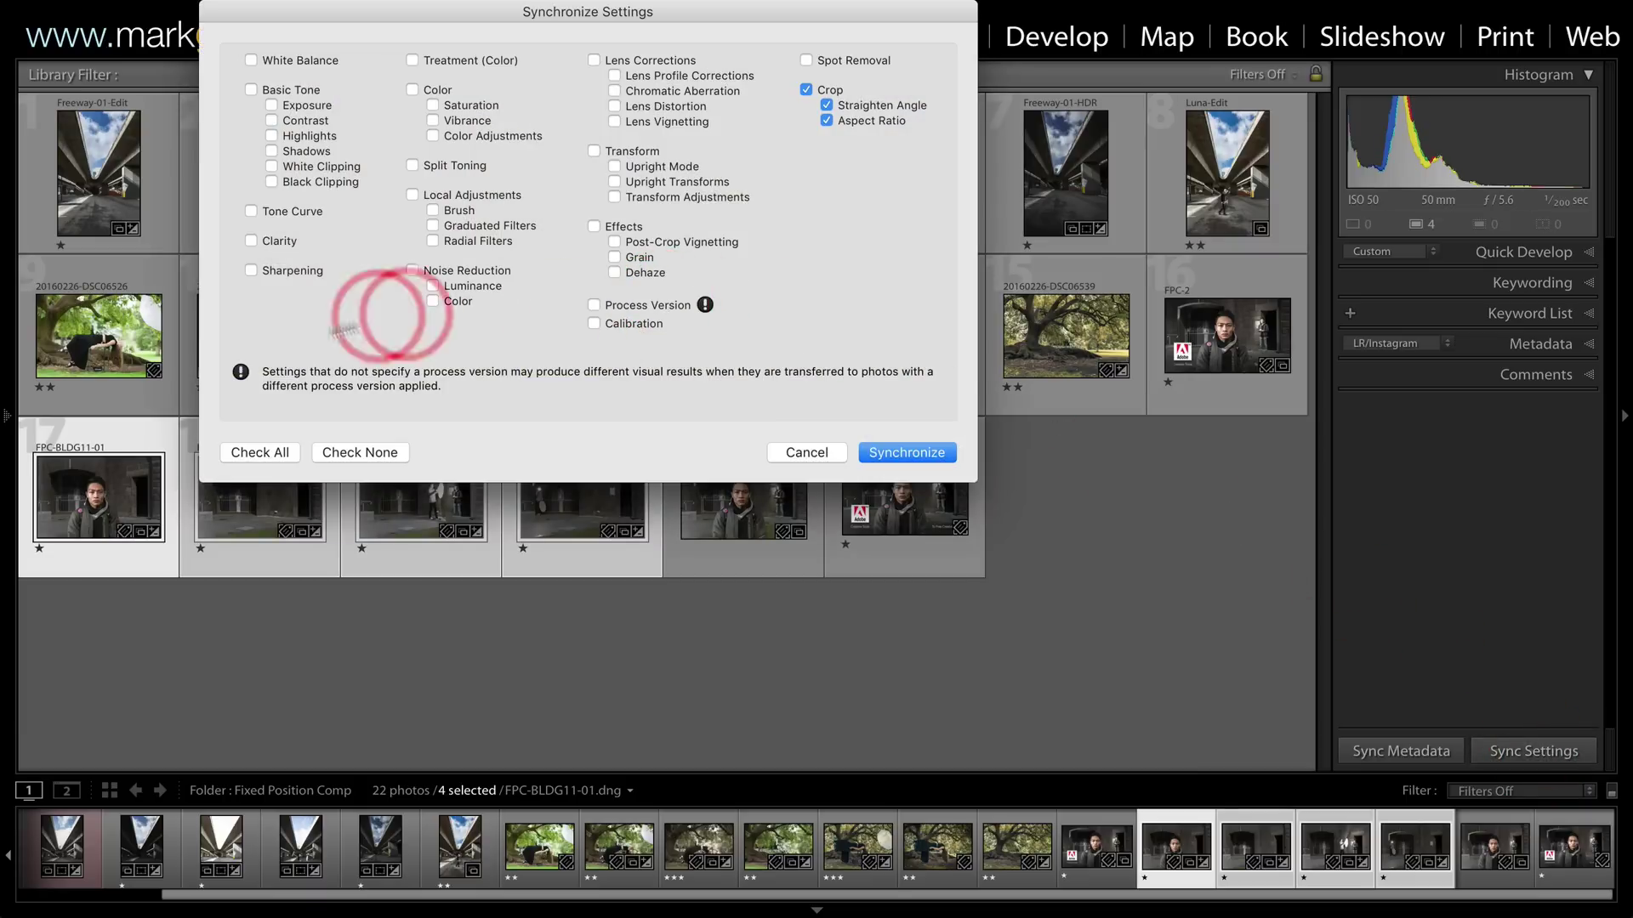
left_click(258, 453)
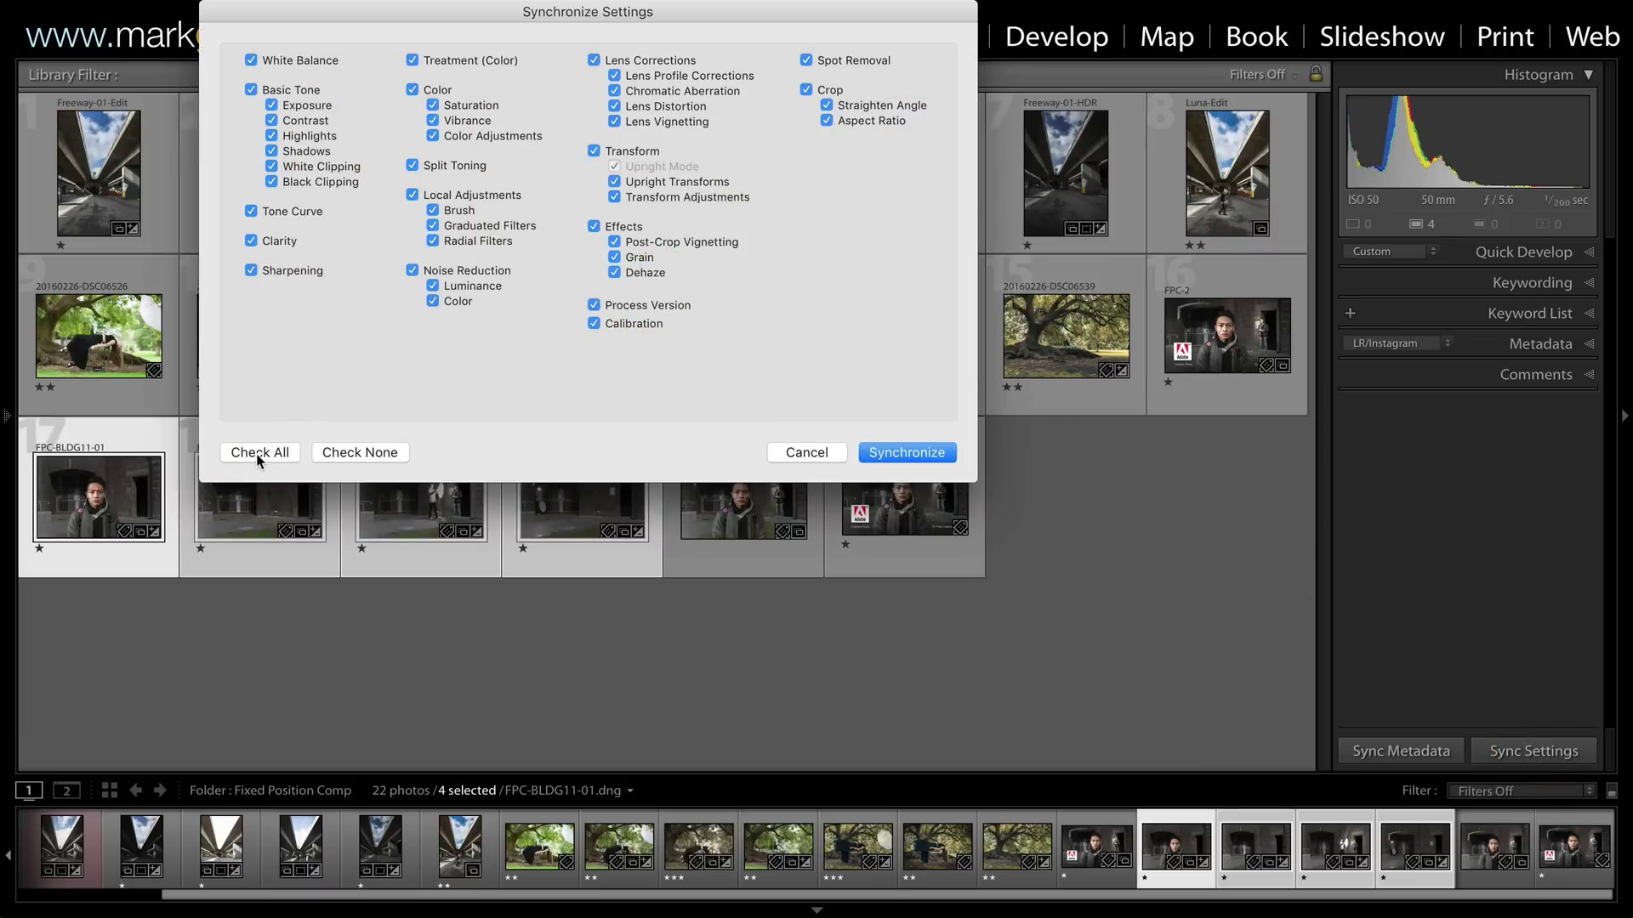
left_click(783, 452)
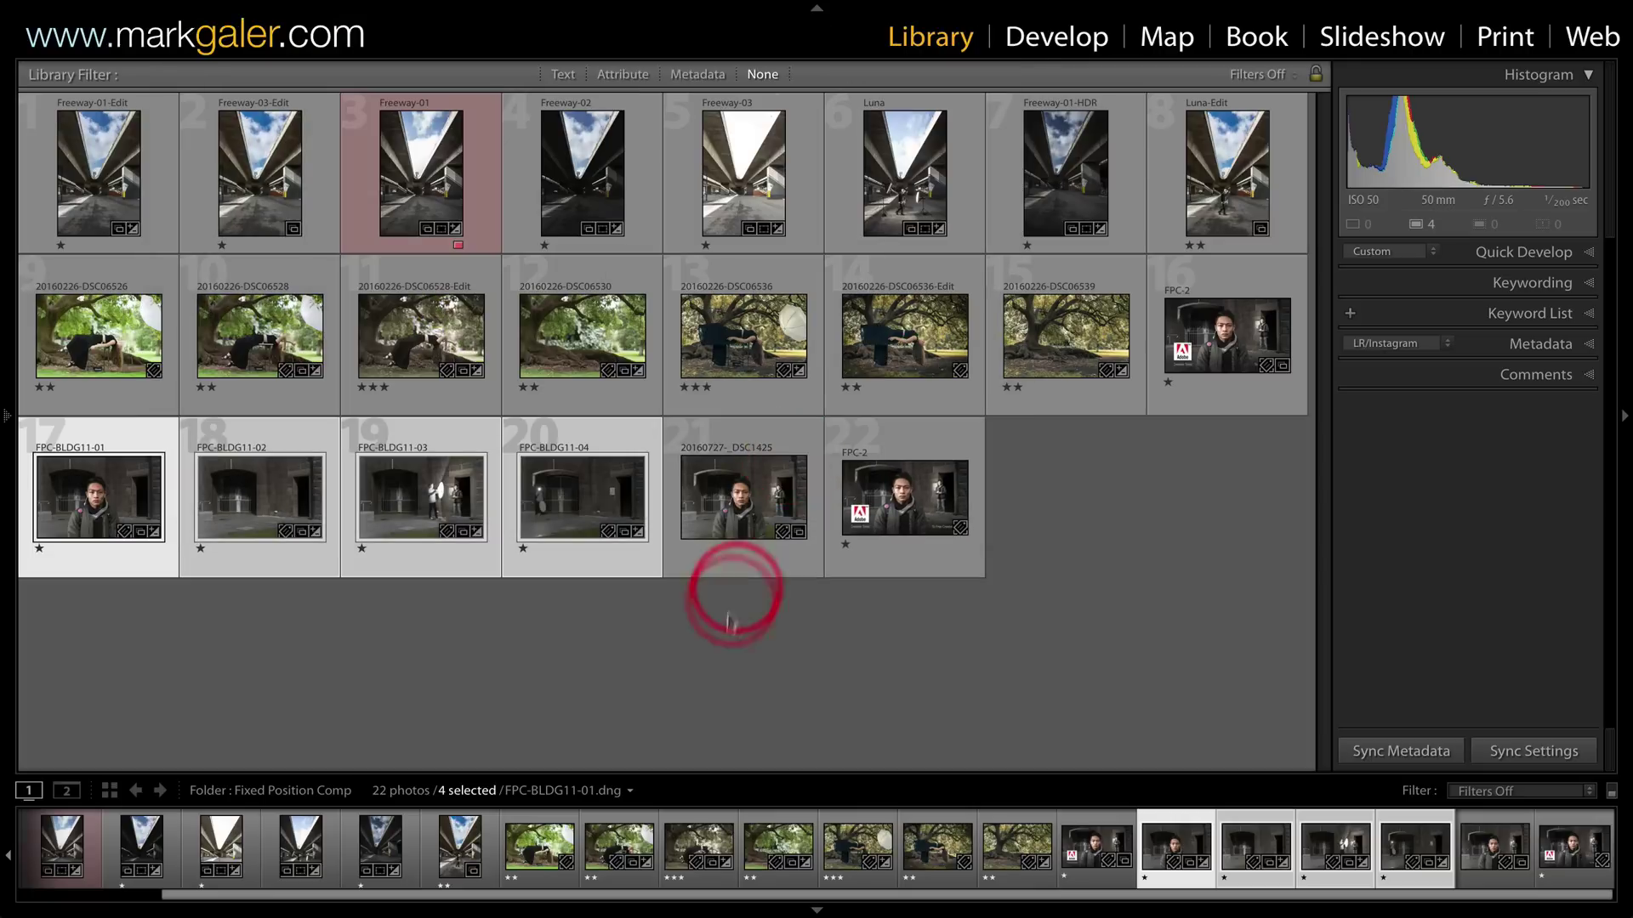
Select FPC-BLDG11-01 through FPC-BLDG11-04 and use Edit In > Open as Layers in Photoshop
left_click(727, 646)
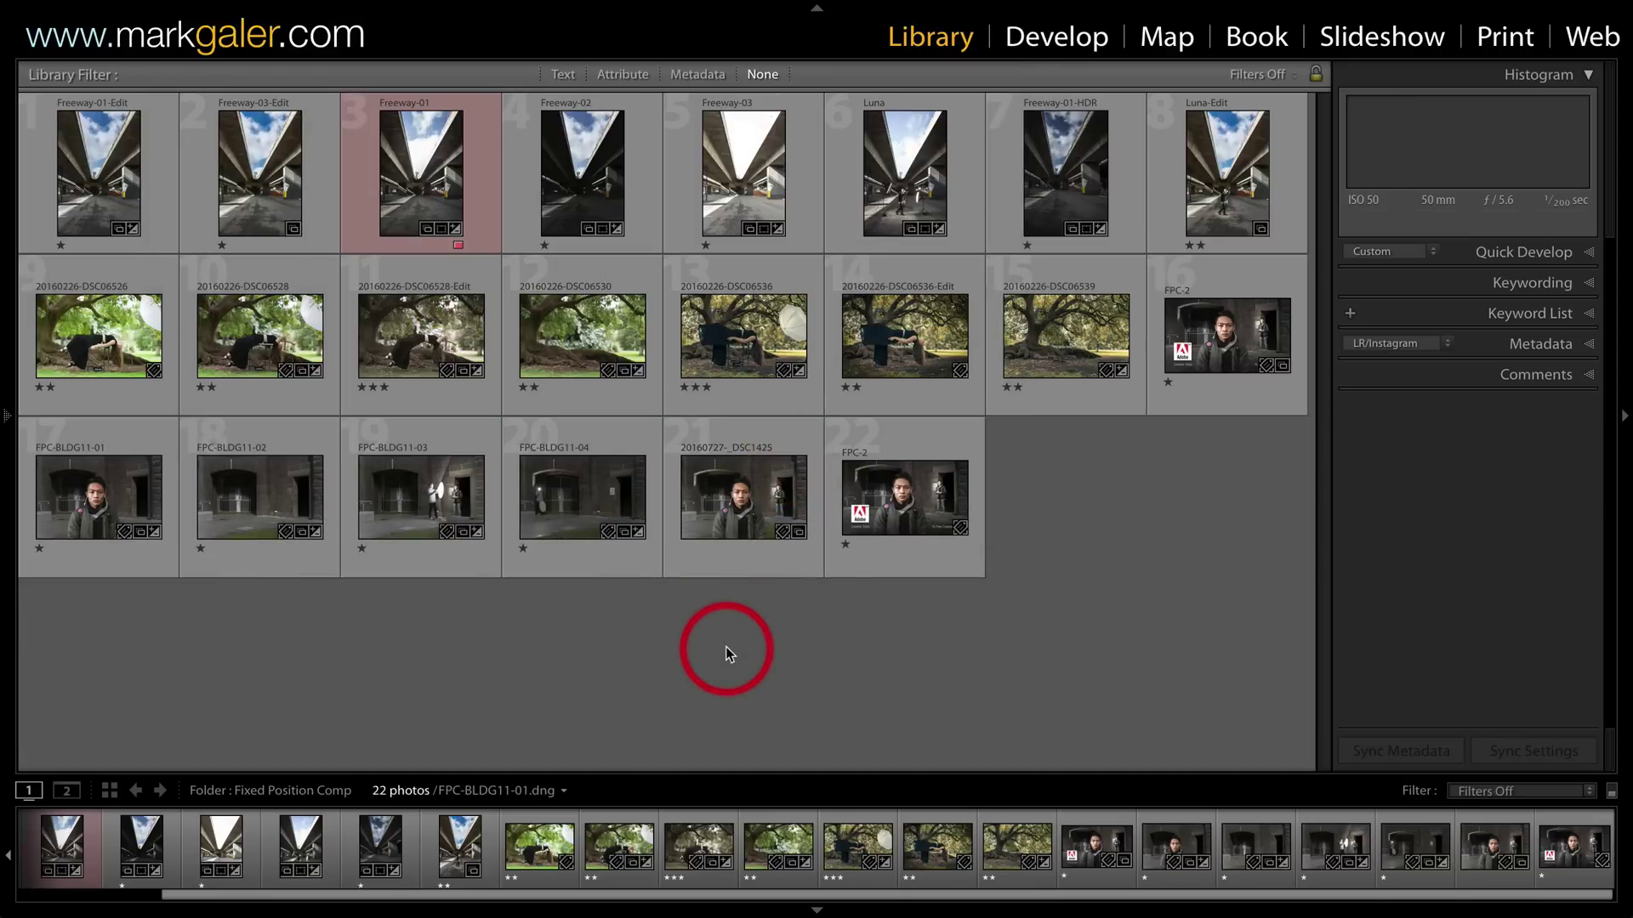
left_click(68, 492)
left_click(585, 485, "shift")
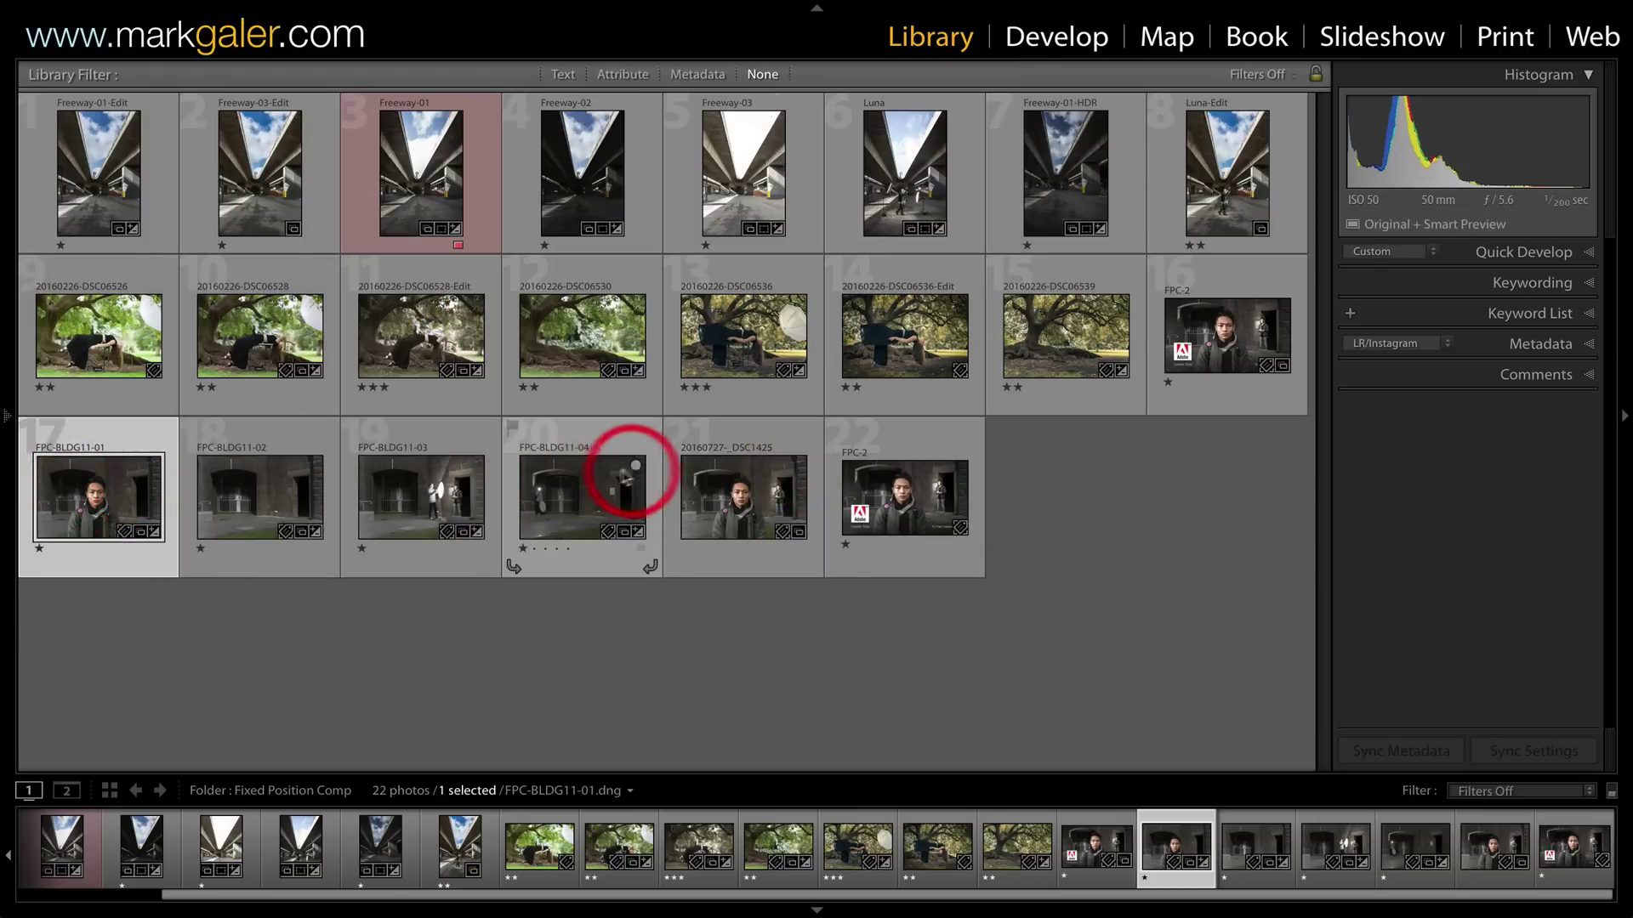
right_click(580, 485)
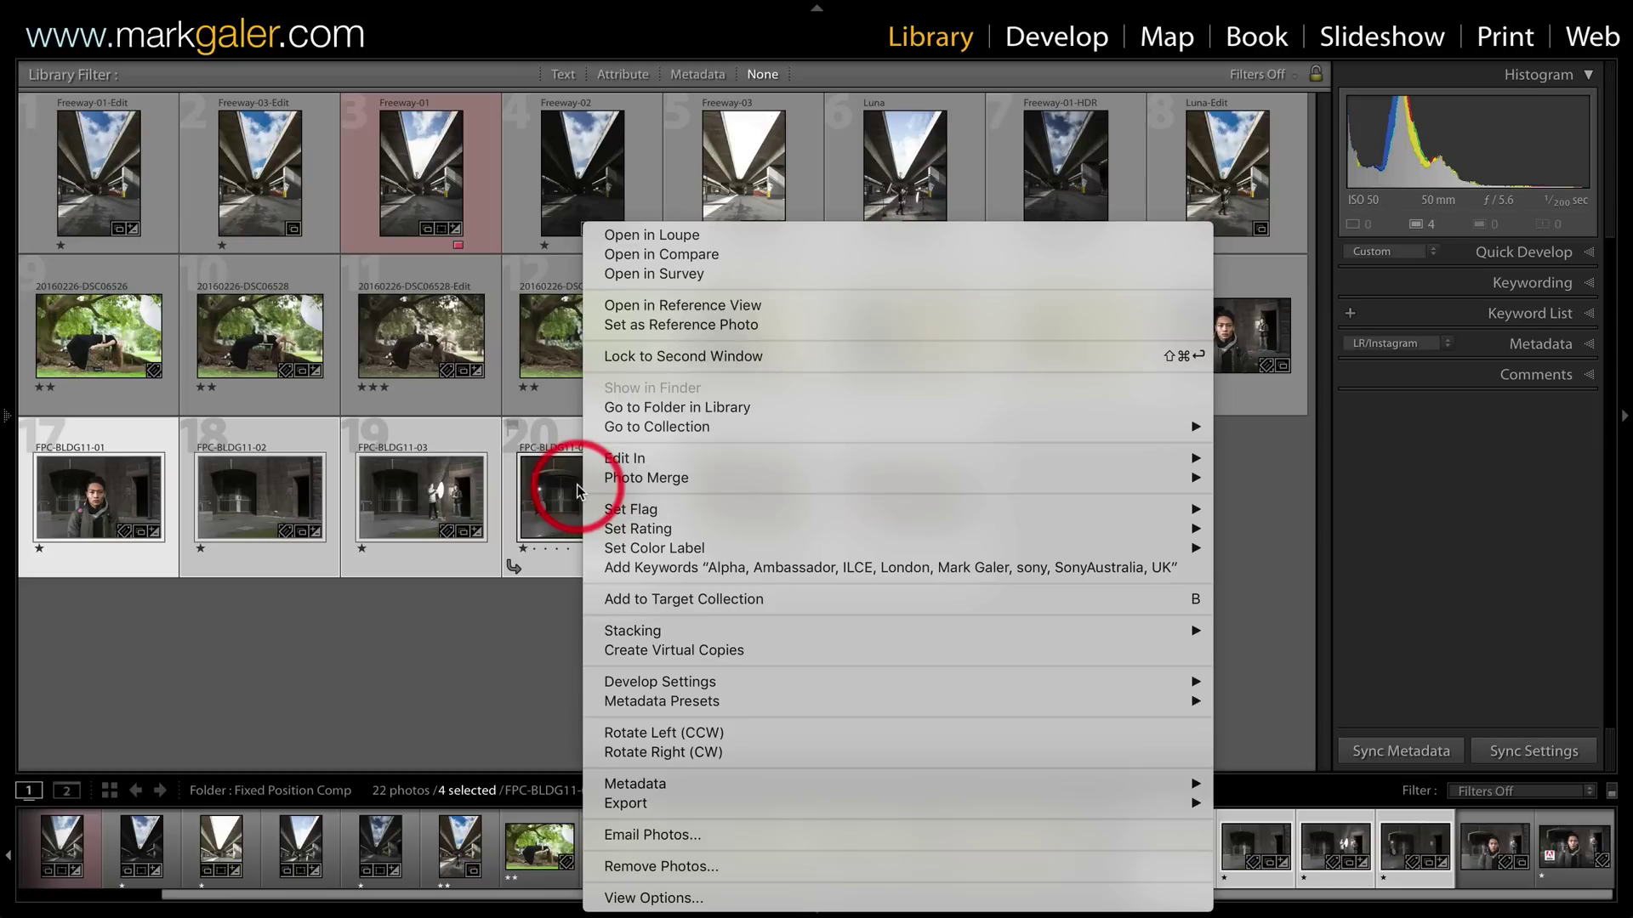
mouse_move(1108, 479)
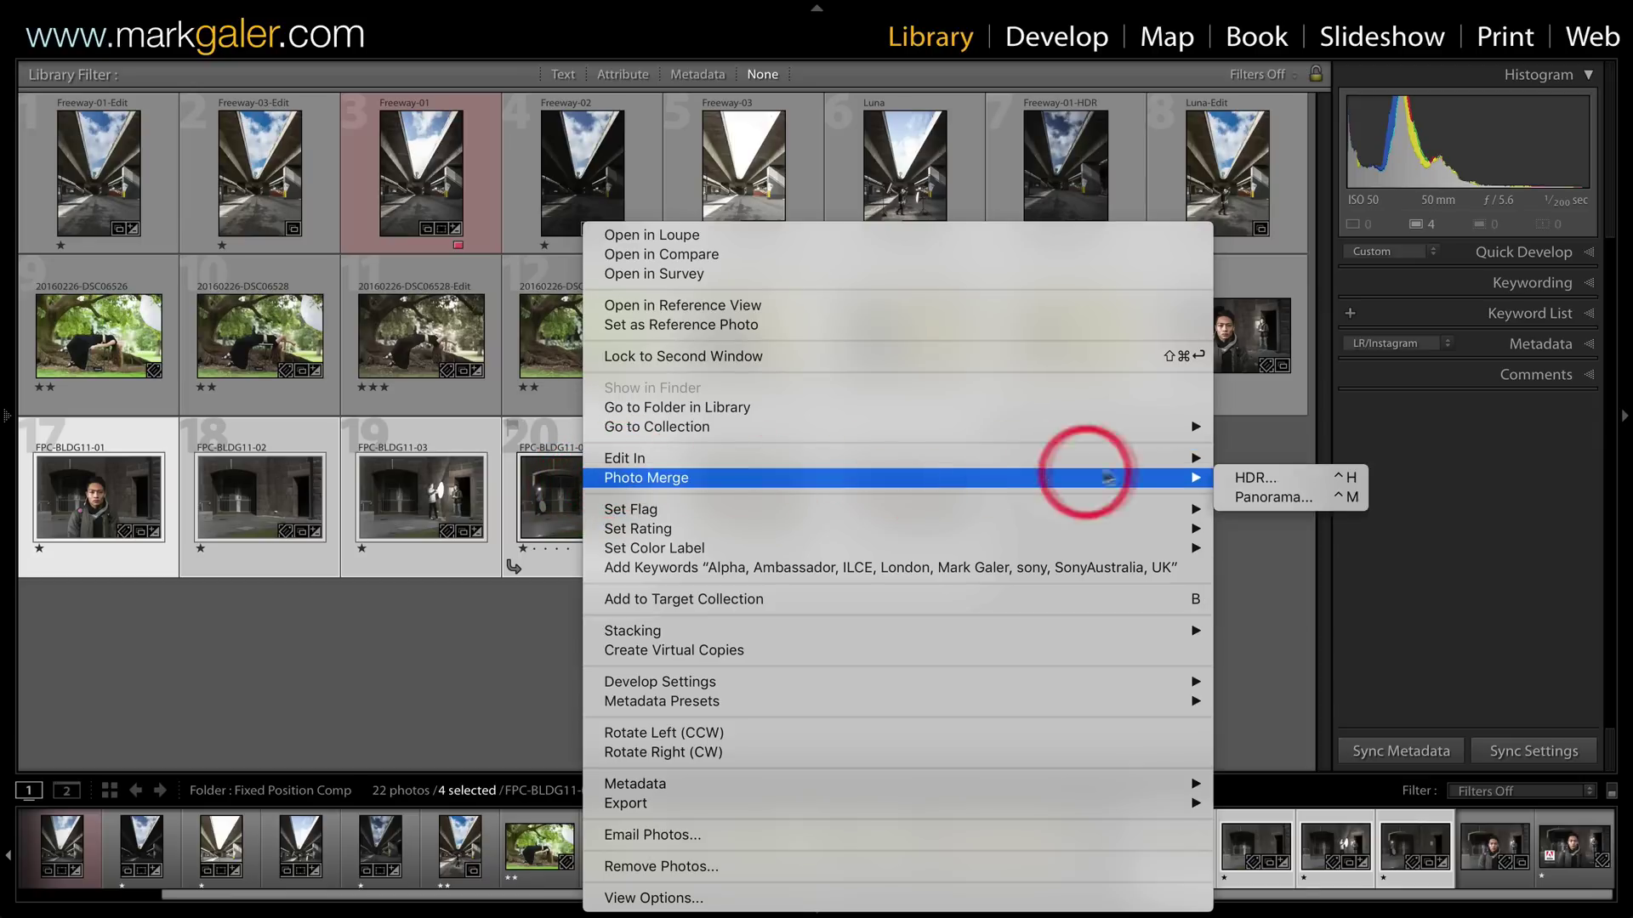
mouse_move(1185, 457)
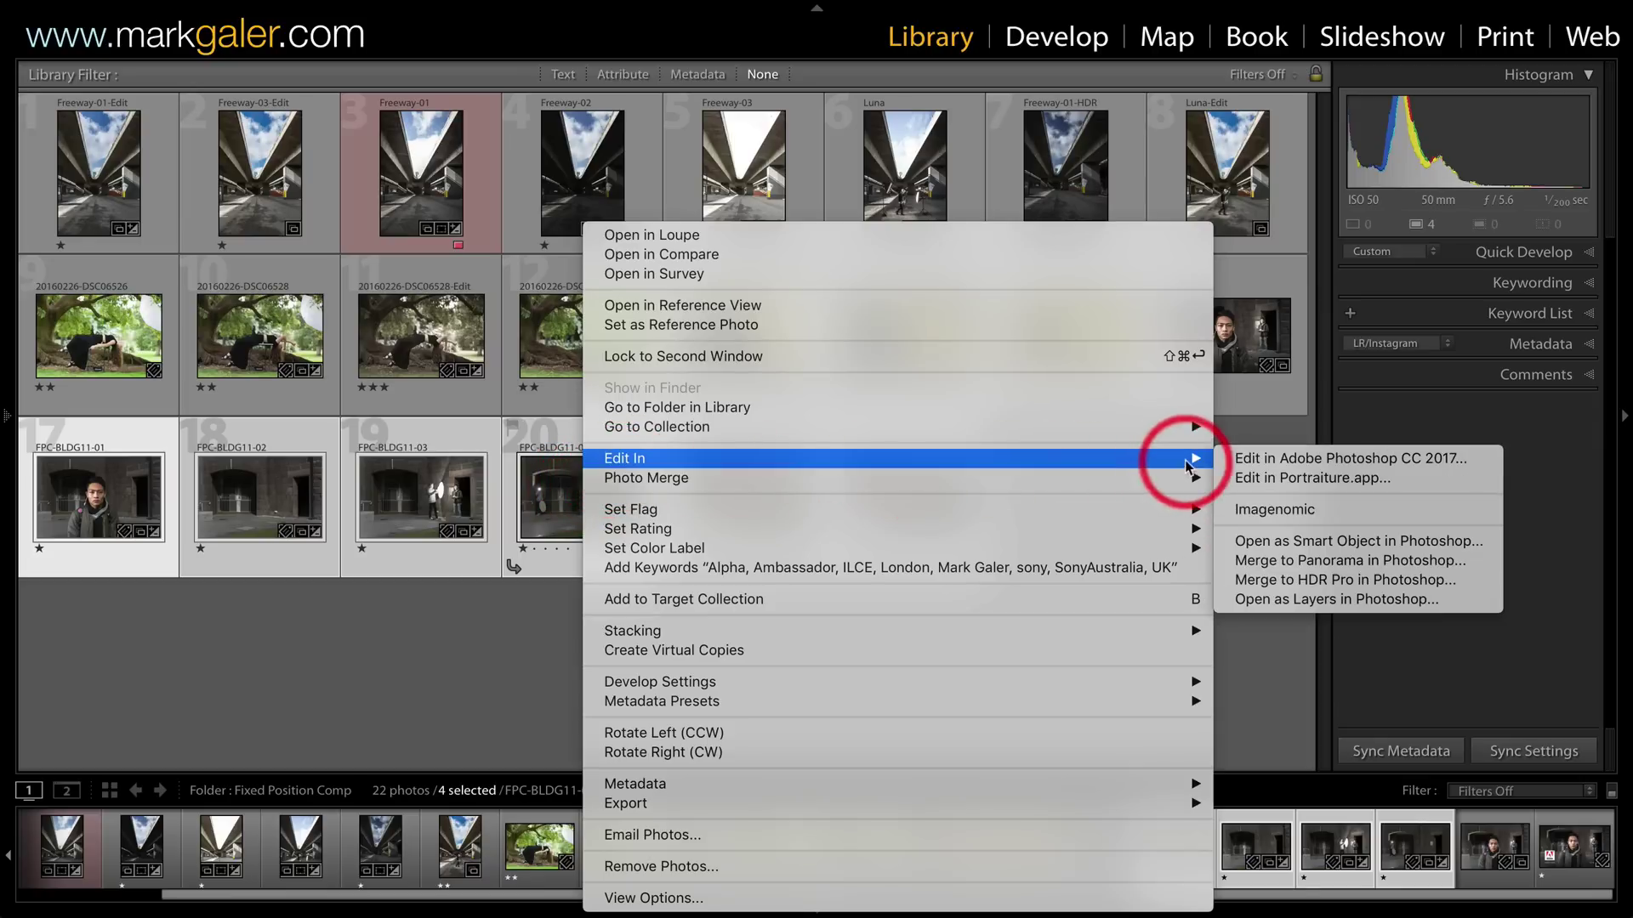
left_click(1283, 601)
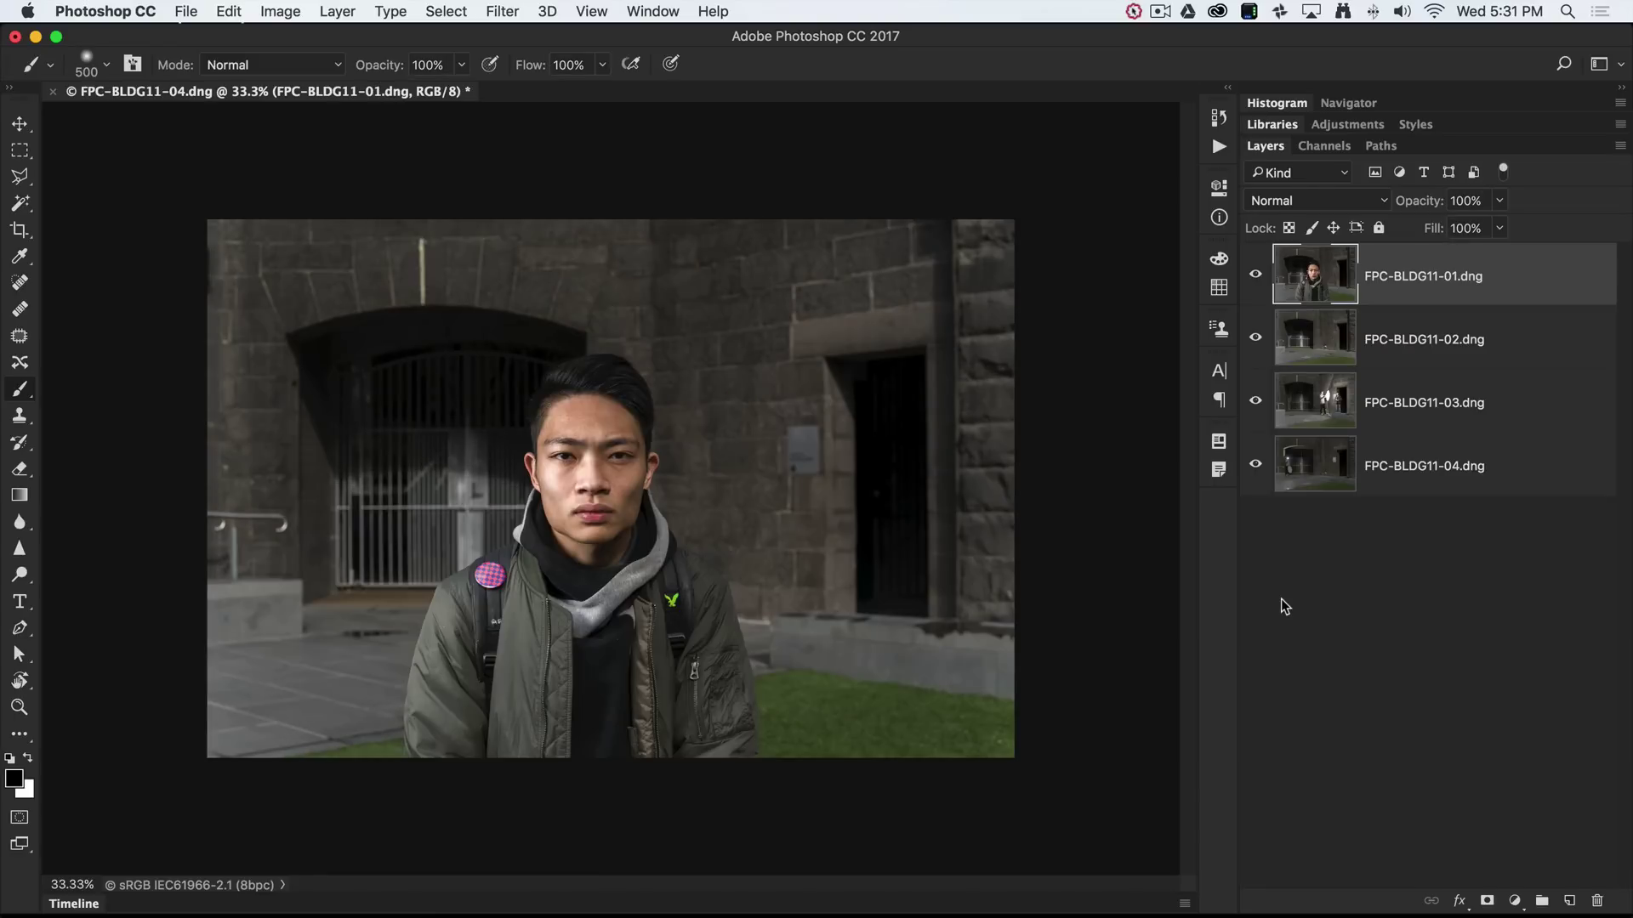
left_click_drag(1284, 606, 589, 106)
left_click(1507, 463, "shift")
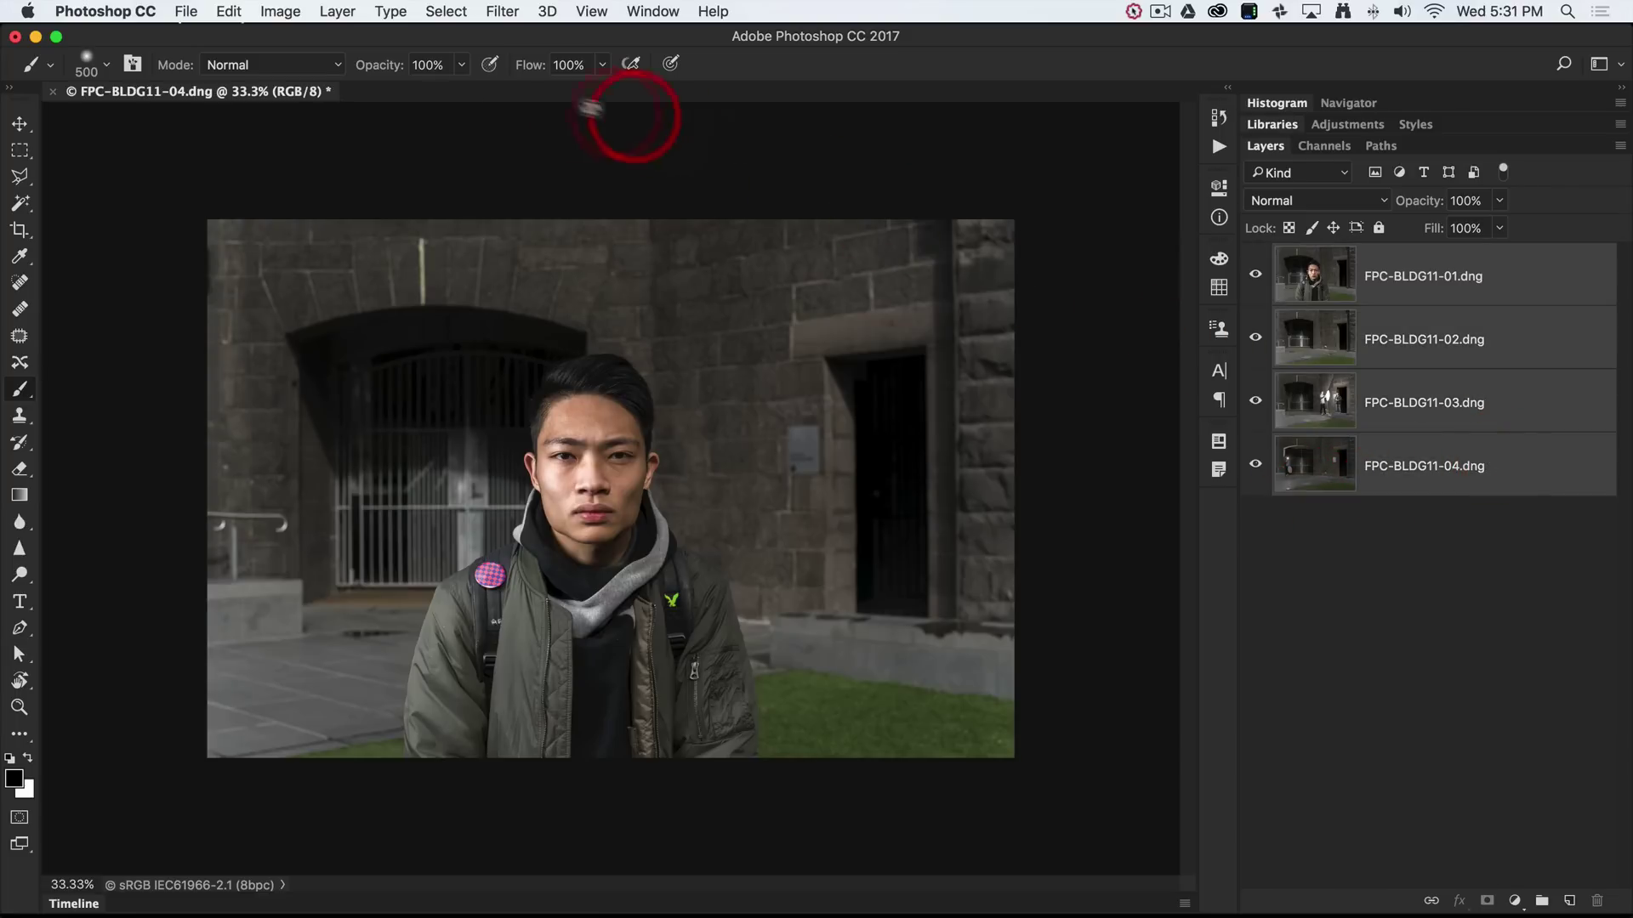
left_click(229, 12)
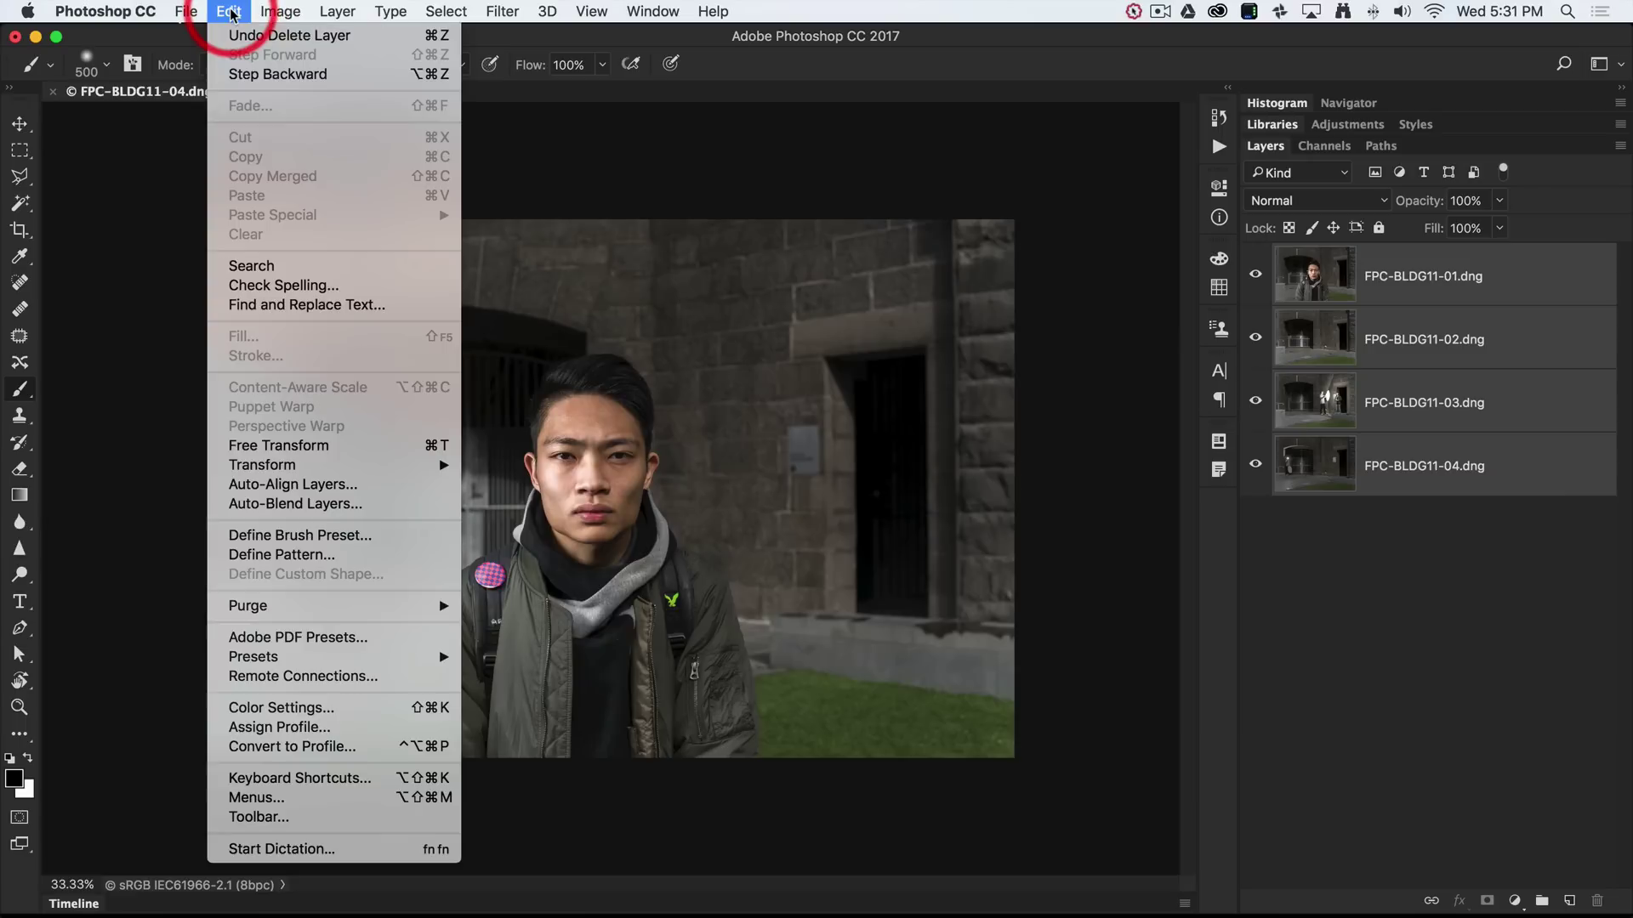
left_click_drag(230, 64, 288, 486)
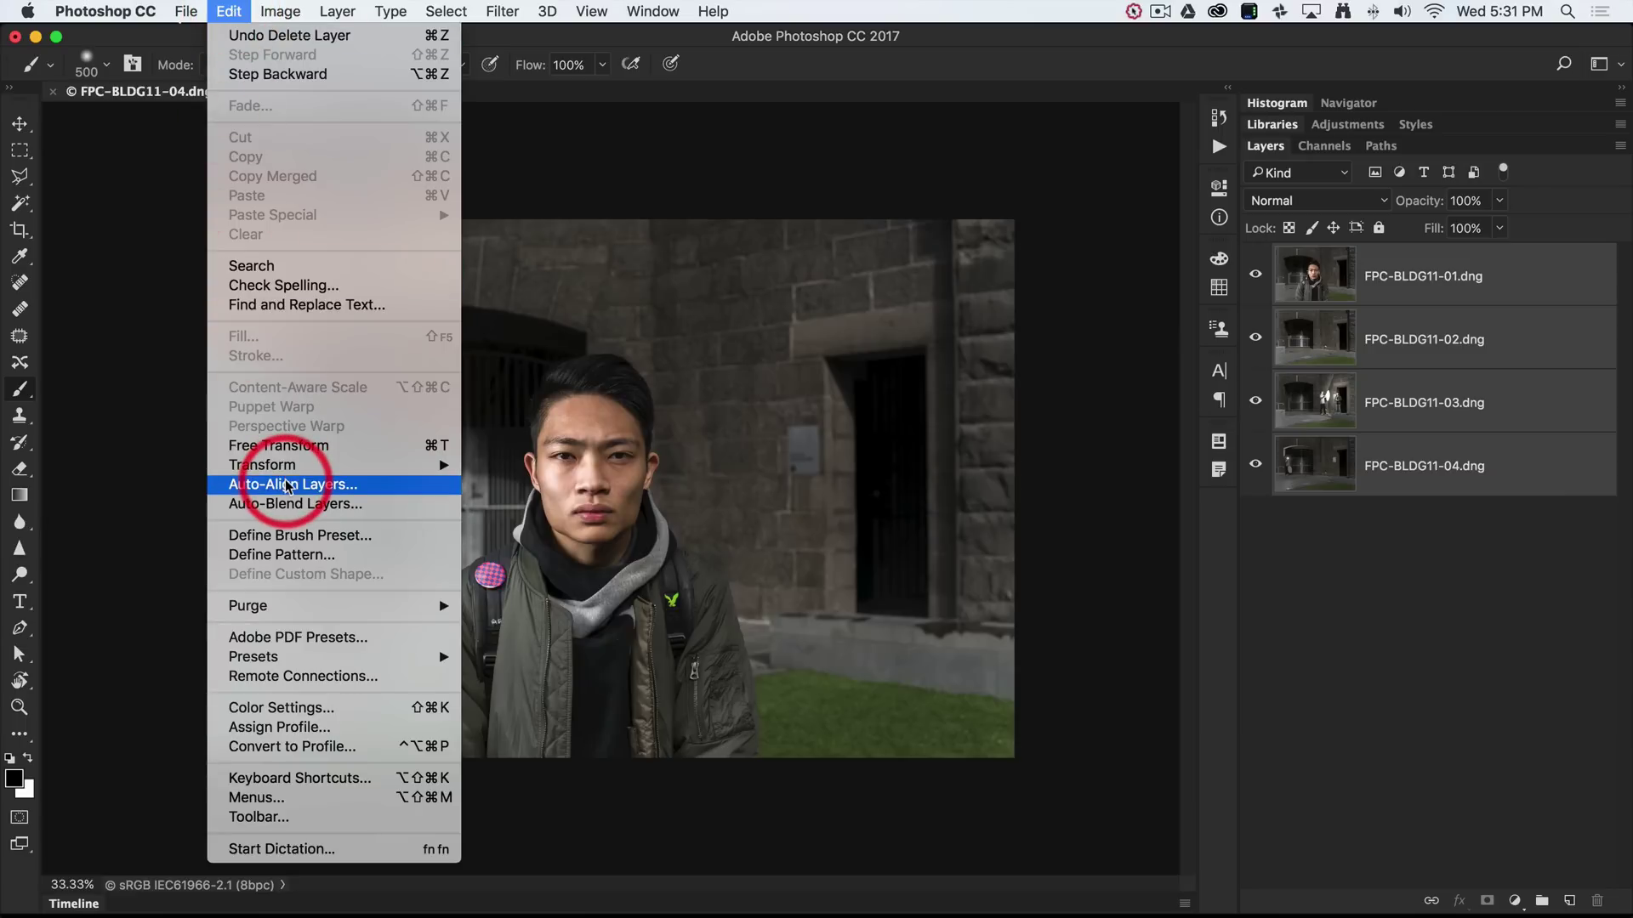
left_click(288, 483)
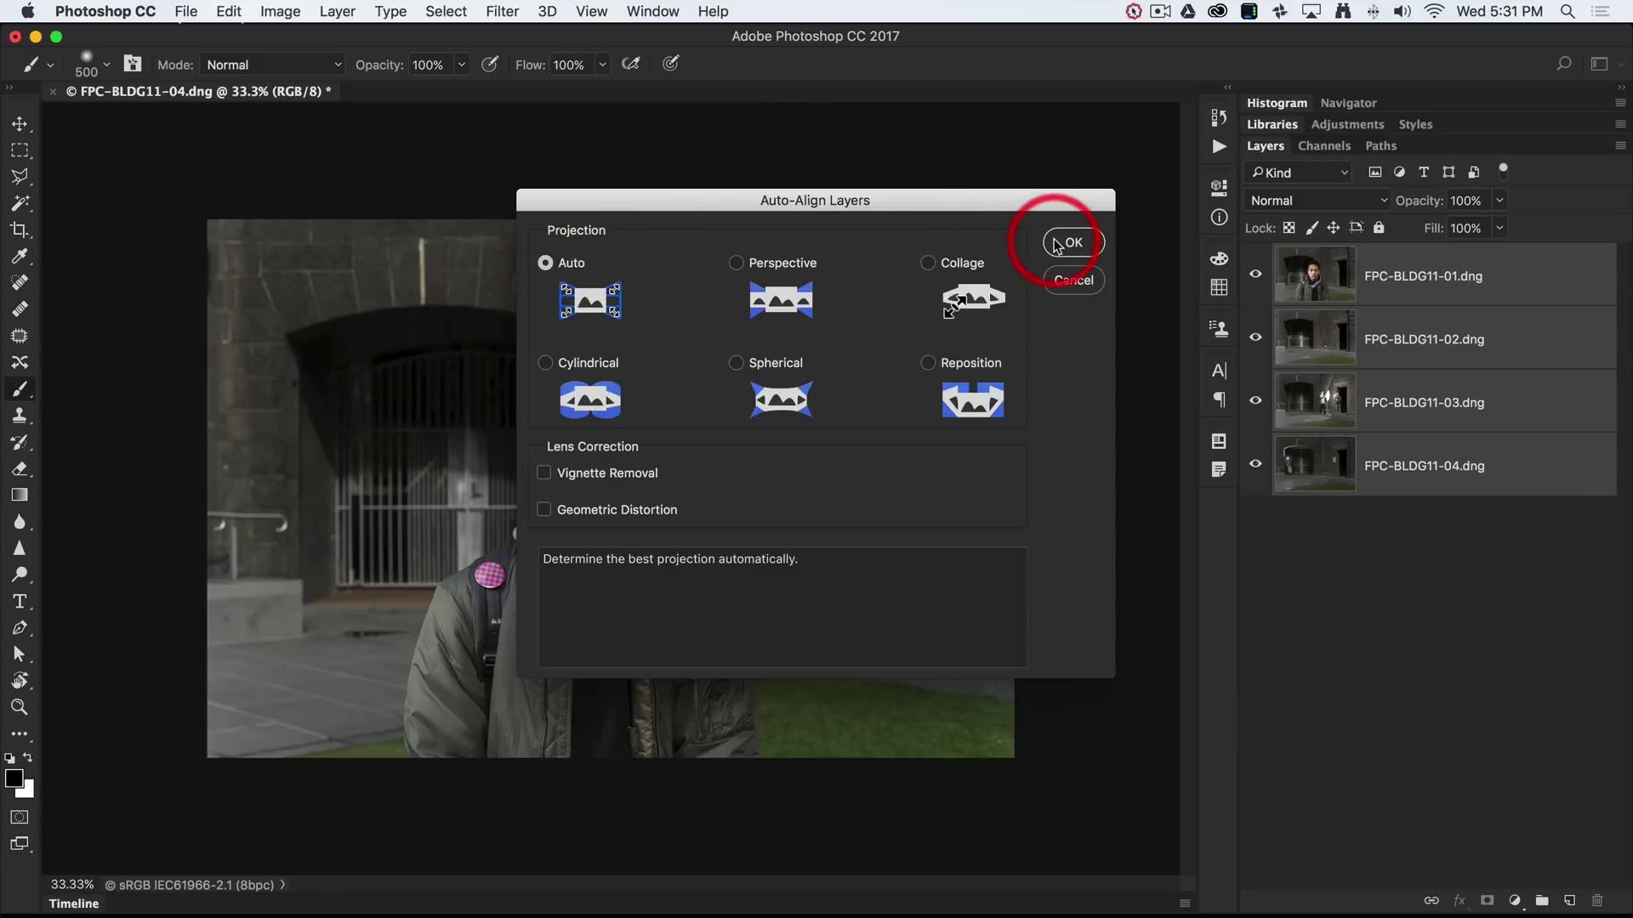
left_click(1065, 285)
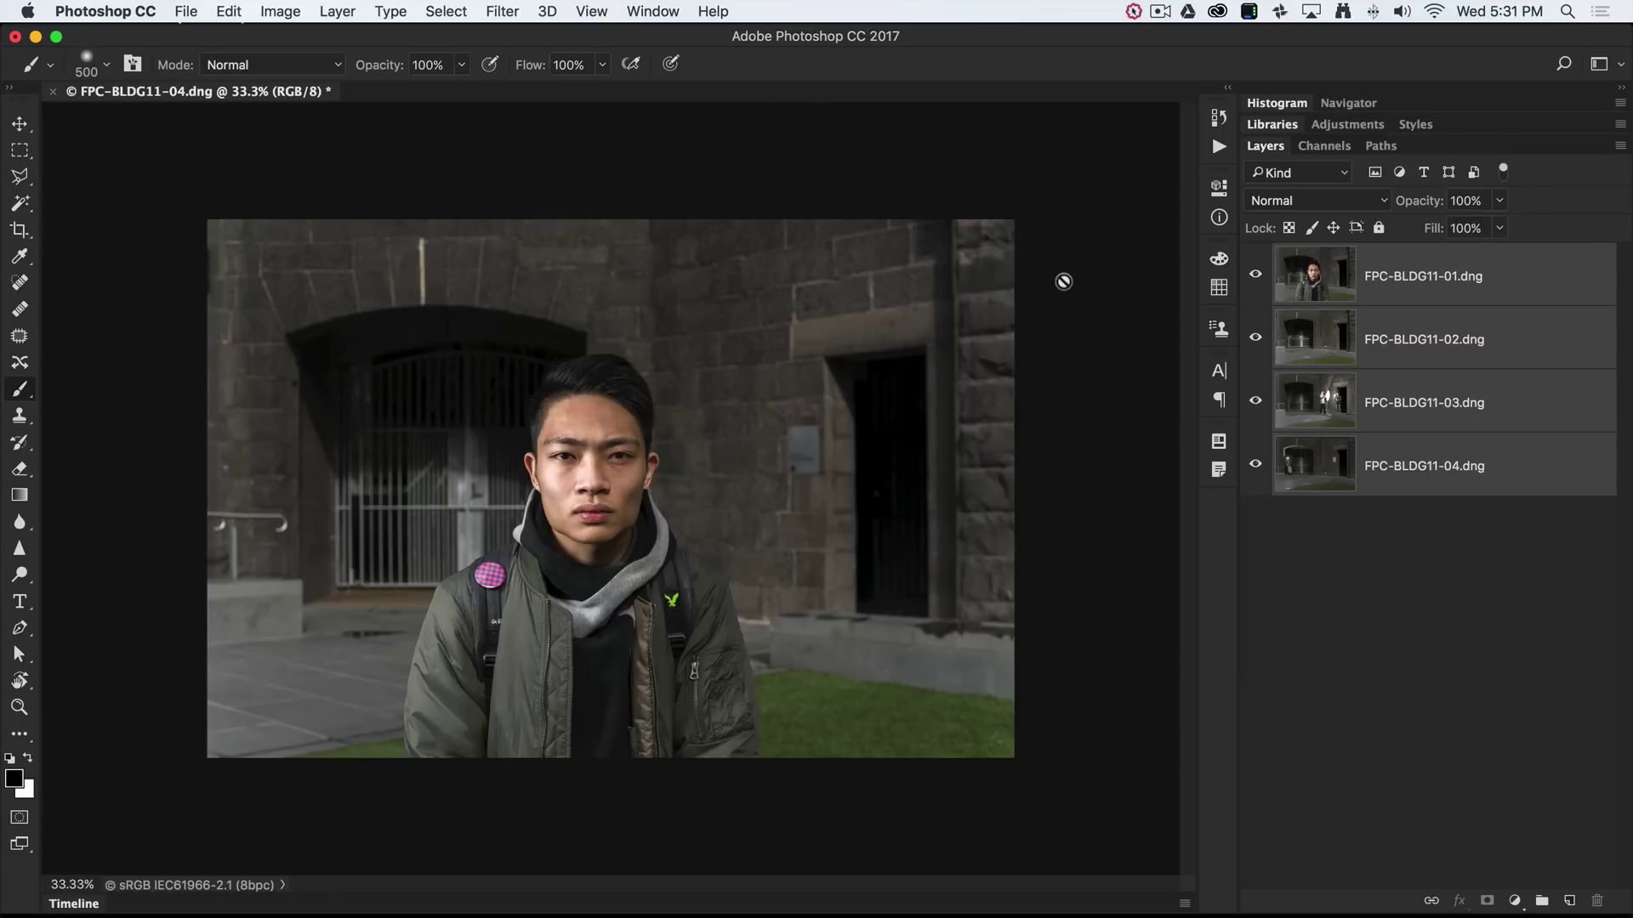
left_click(1373, 619)
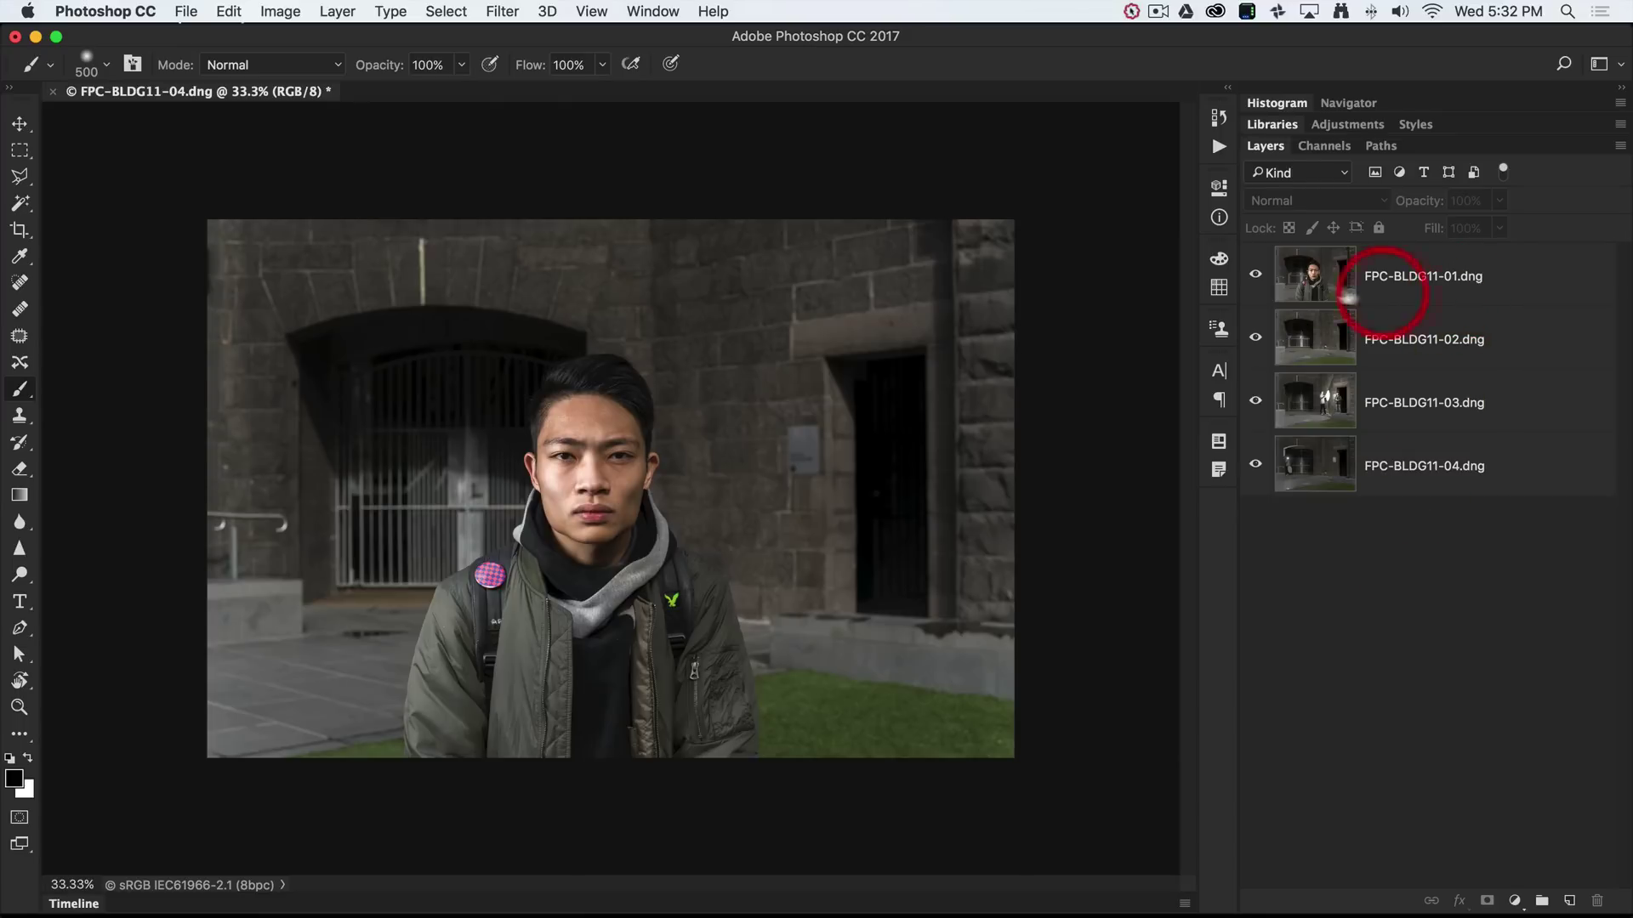
Move layer FPC-BLDG11-02 to the bottom of the layer stack
left_click(1264, 284)
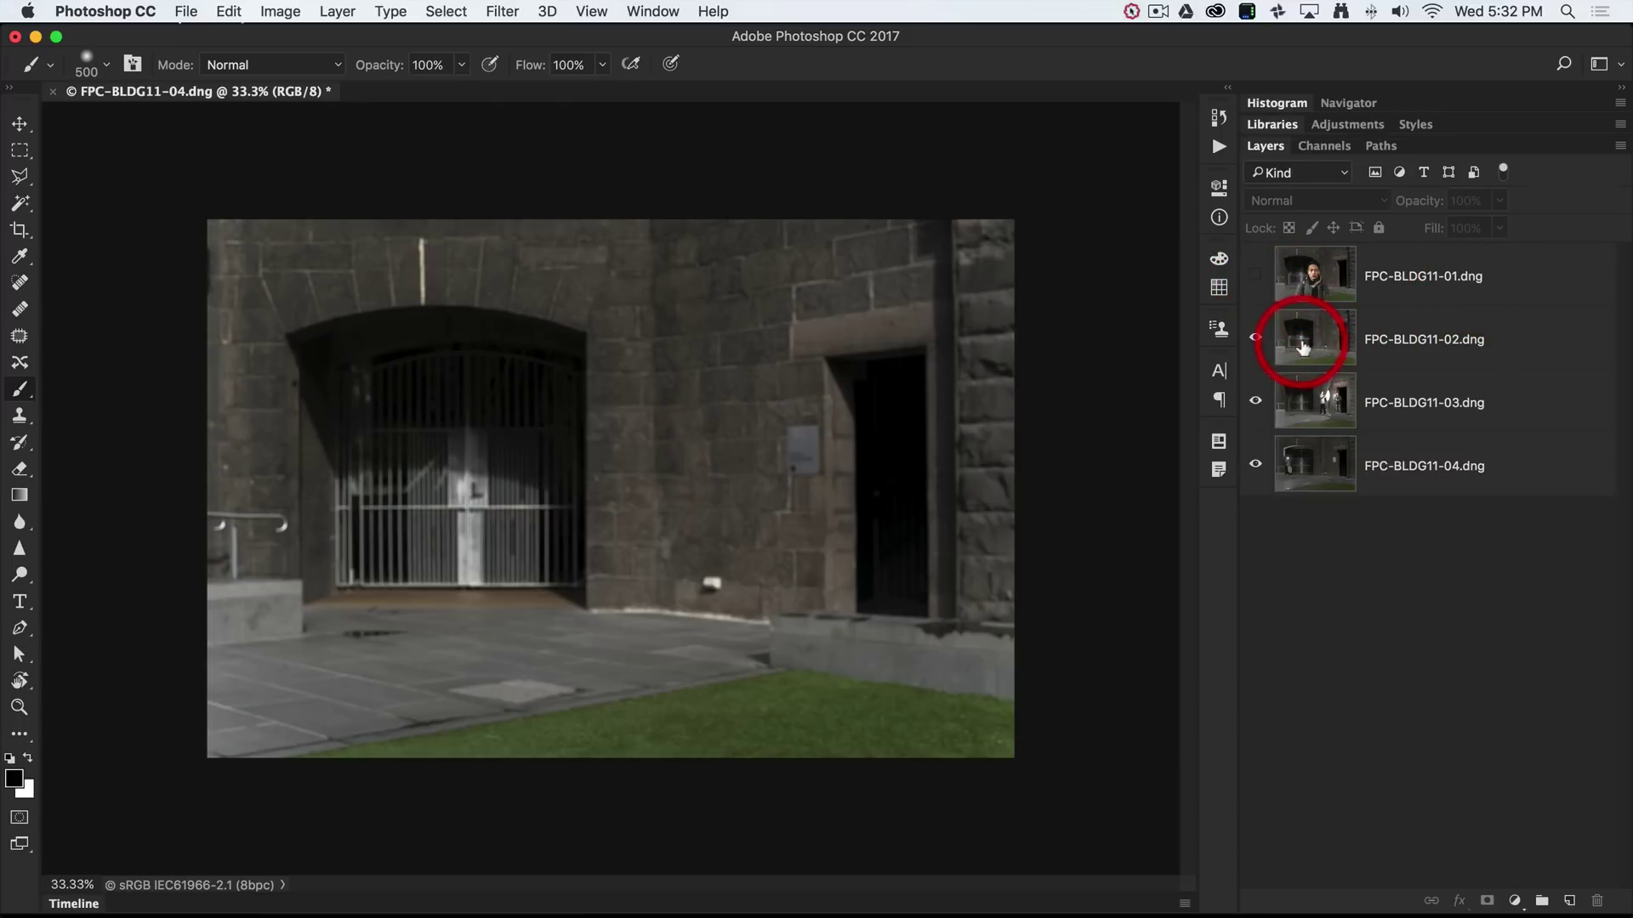
left_click(1529, 341)
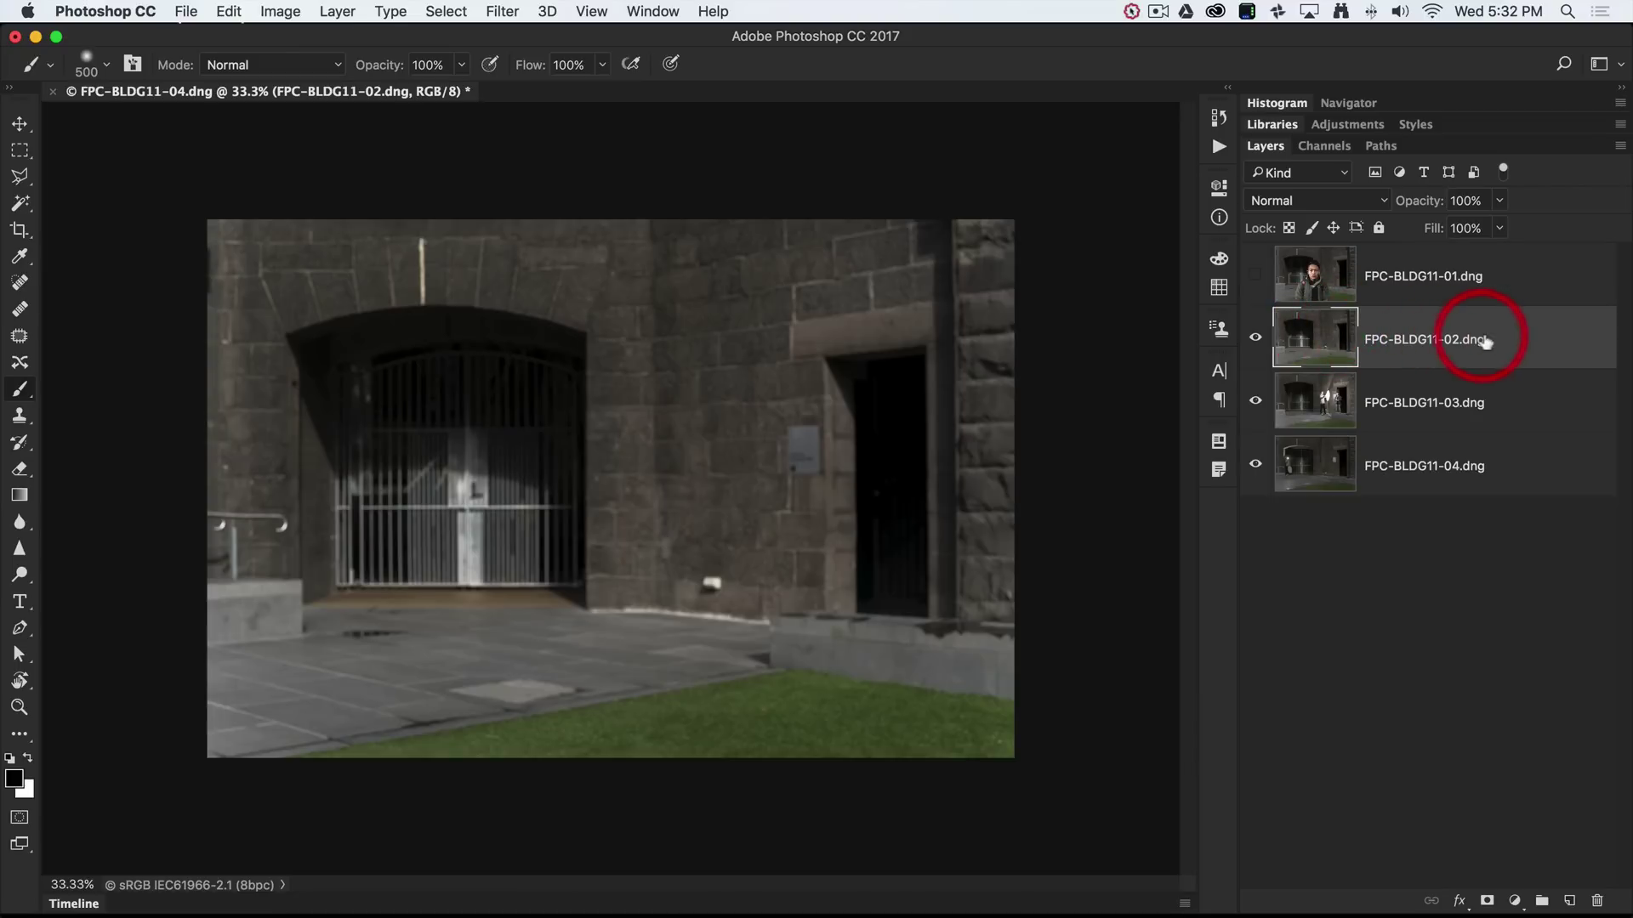
left_click_drag(1512, 344, 1506, 480)
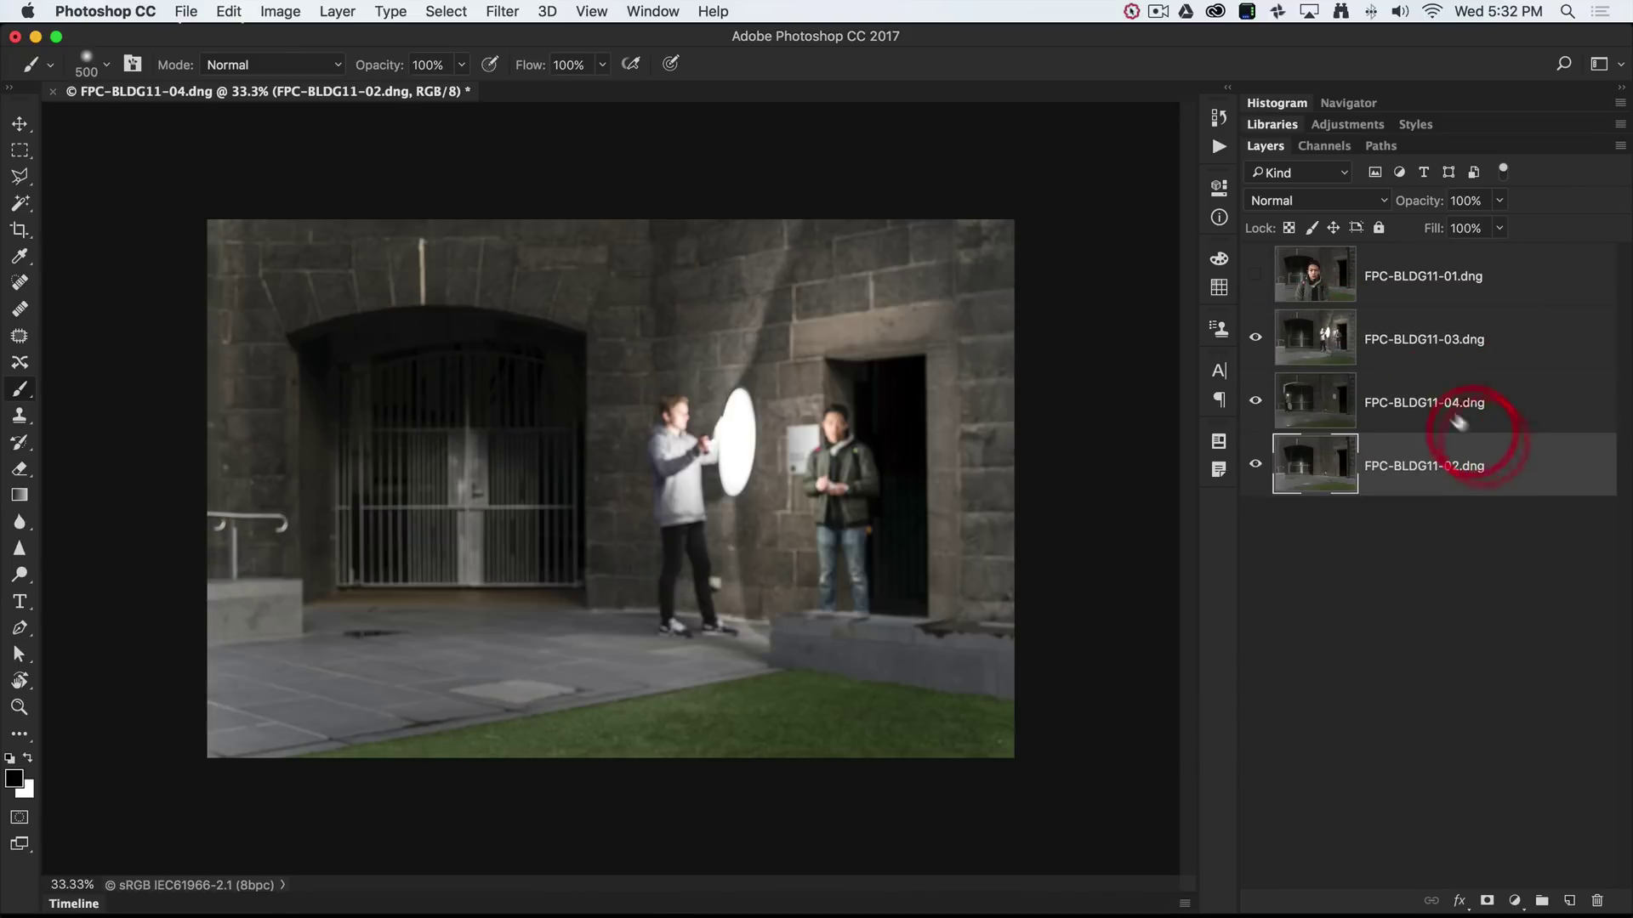
left_click(1255, 274)
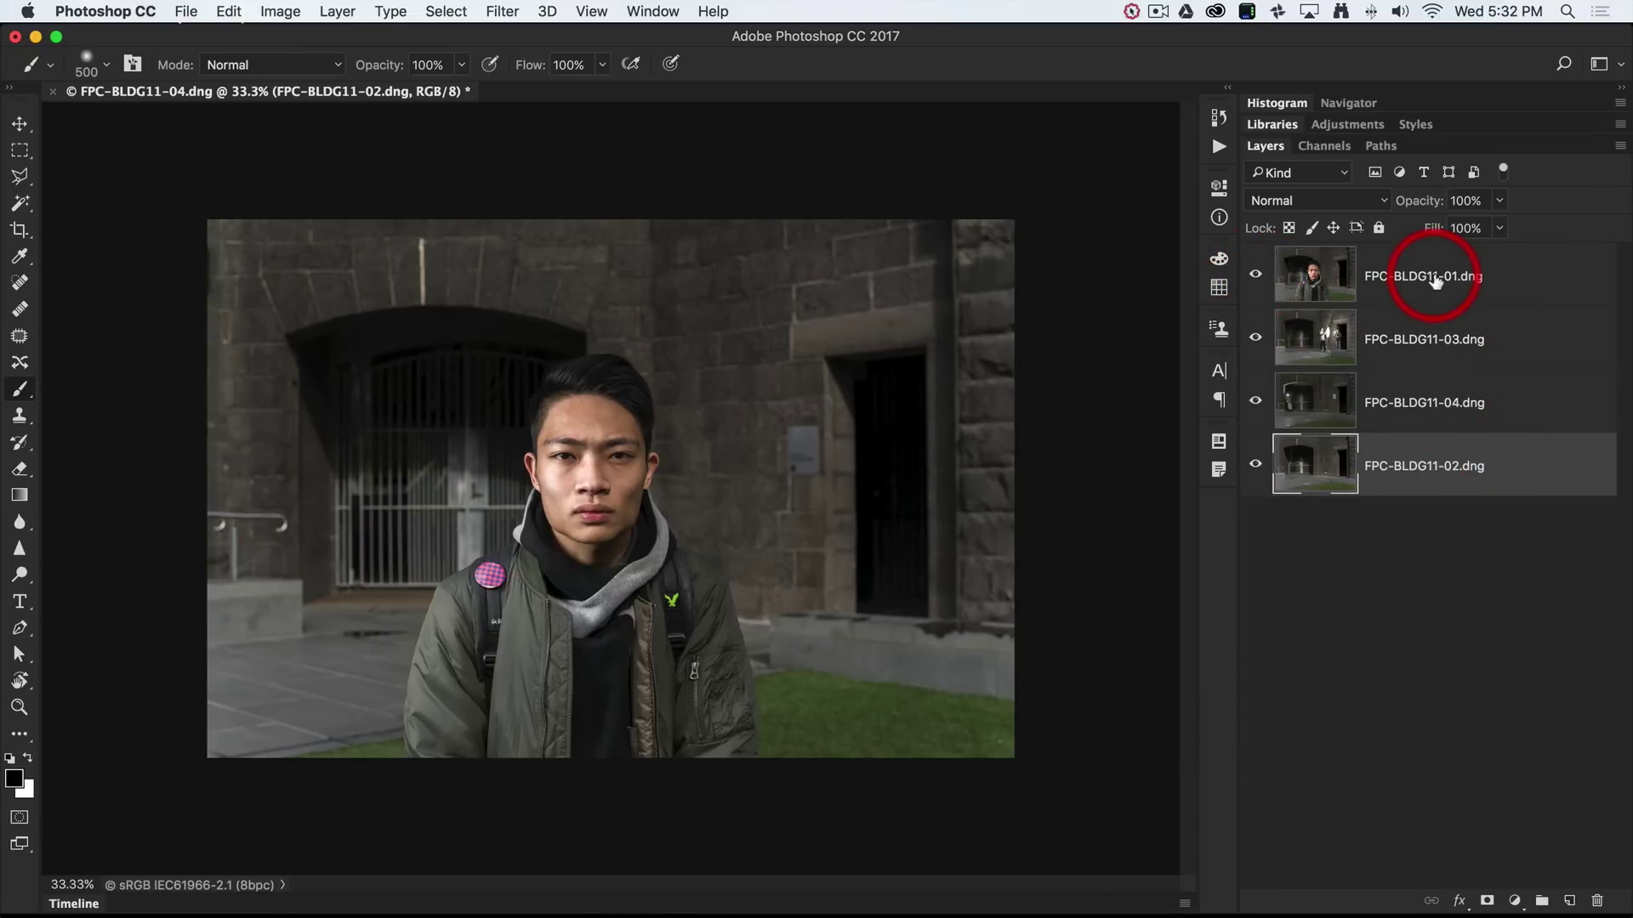
Add white layer masks to FPC-BLDG11-01, -03 and -04, then target the FPC-BLDG11-01 mask
left_click(1414, 283)
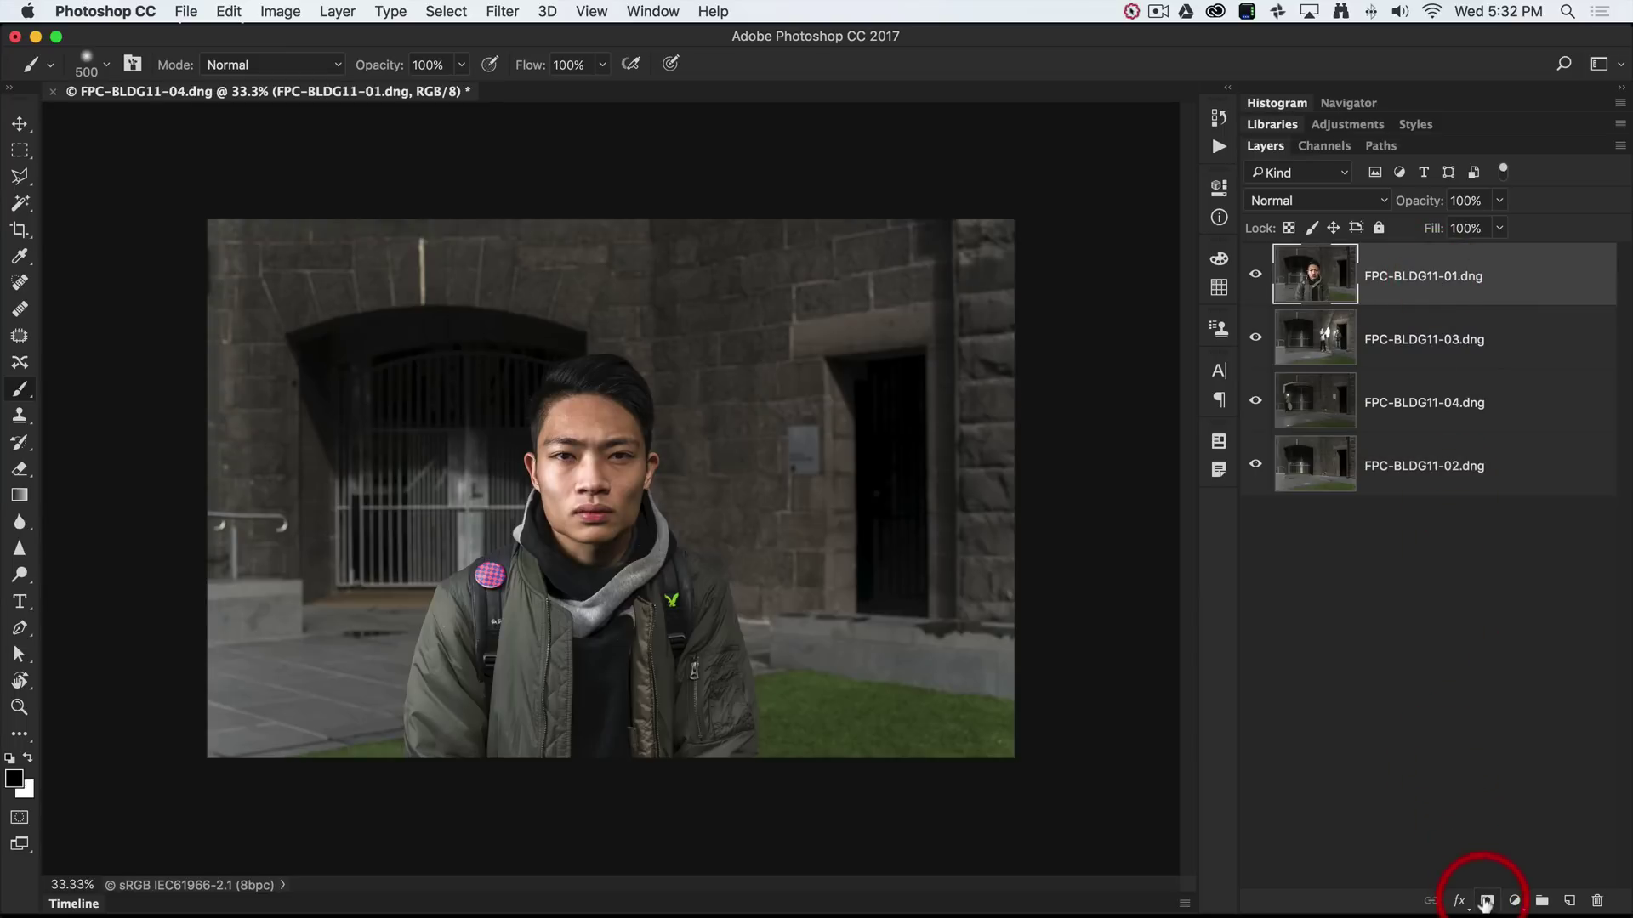
left_click(1485, 898)
left_click(1425, 353)
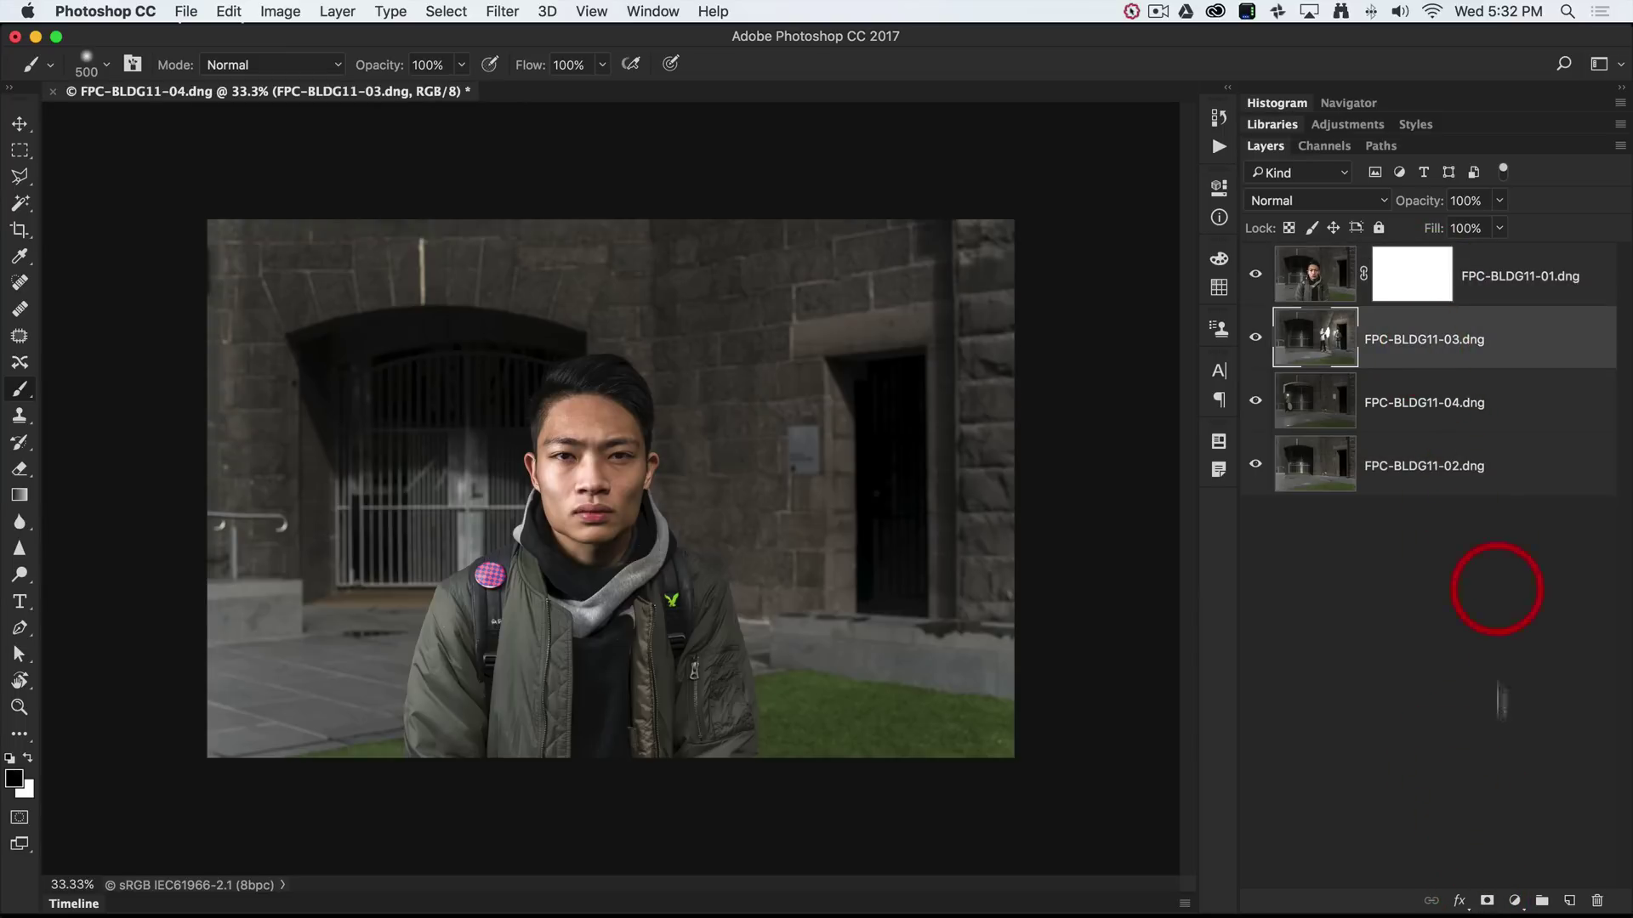
left_click(1486, 900)
left_click(1440, 411)
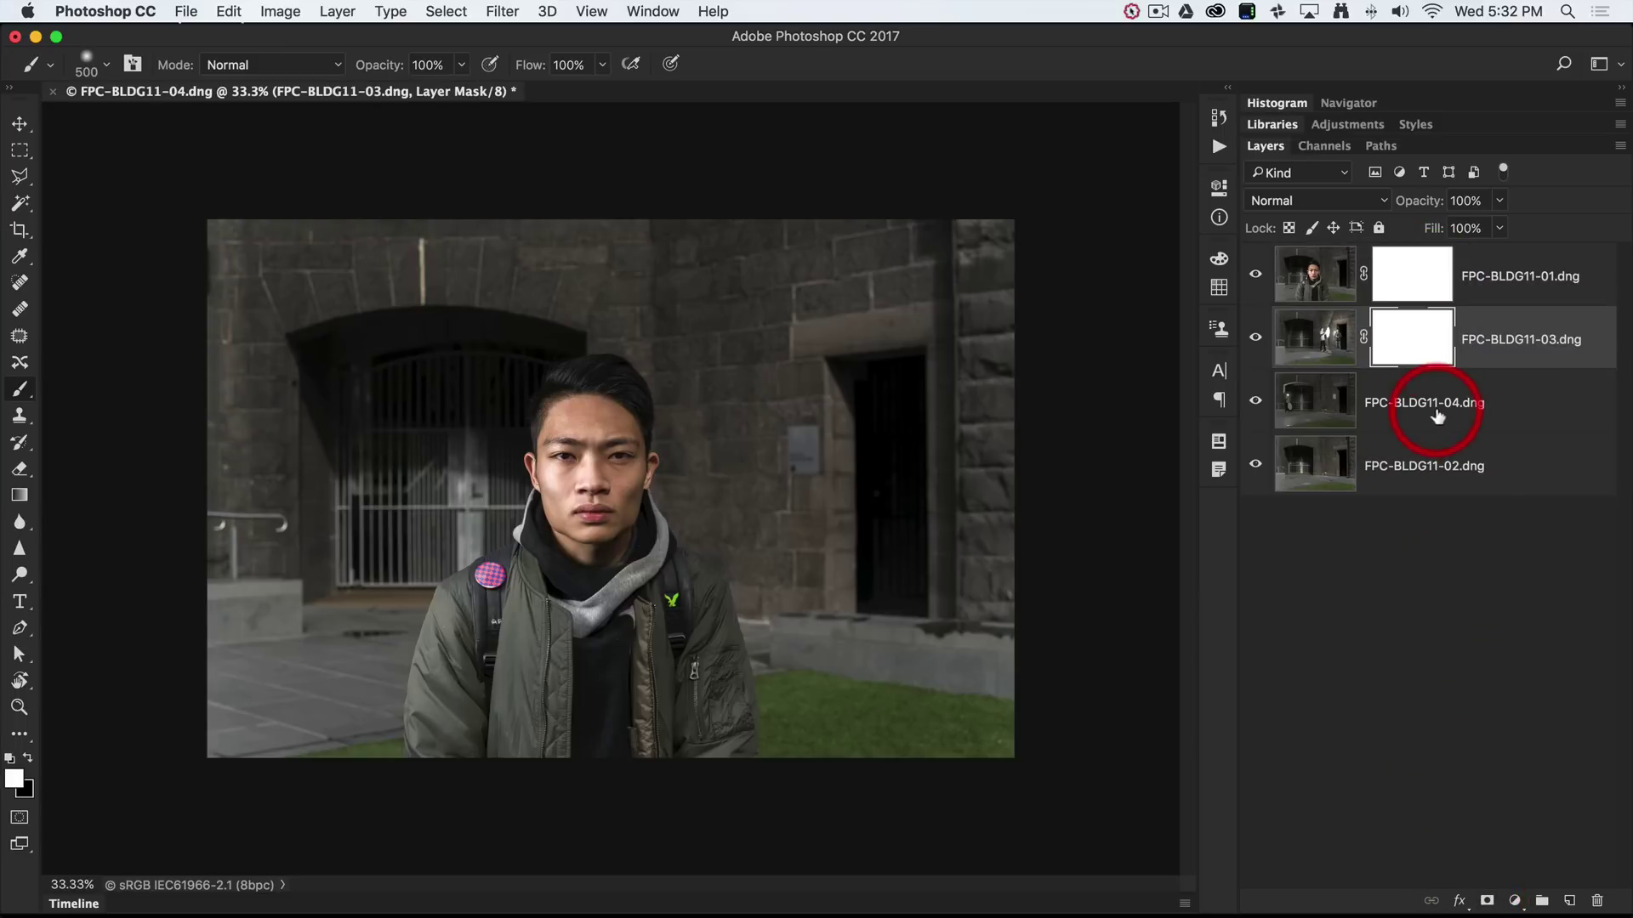
left_click(1486, 900)
left_click_drag(1398, 489, 1398, 475)
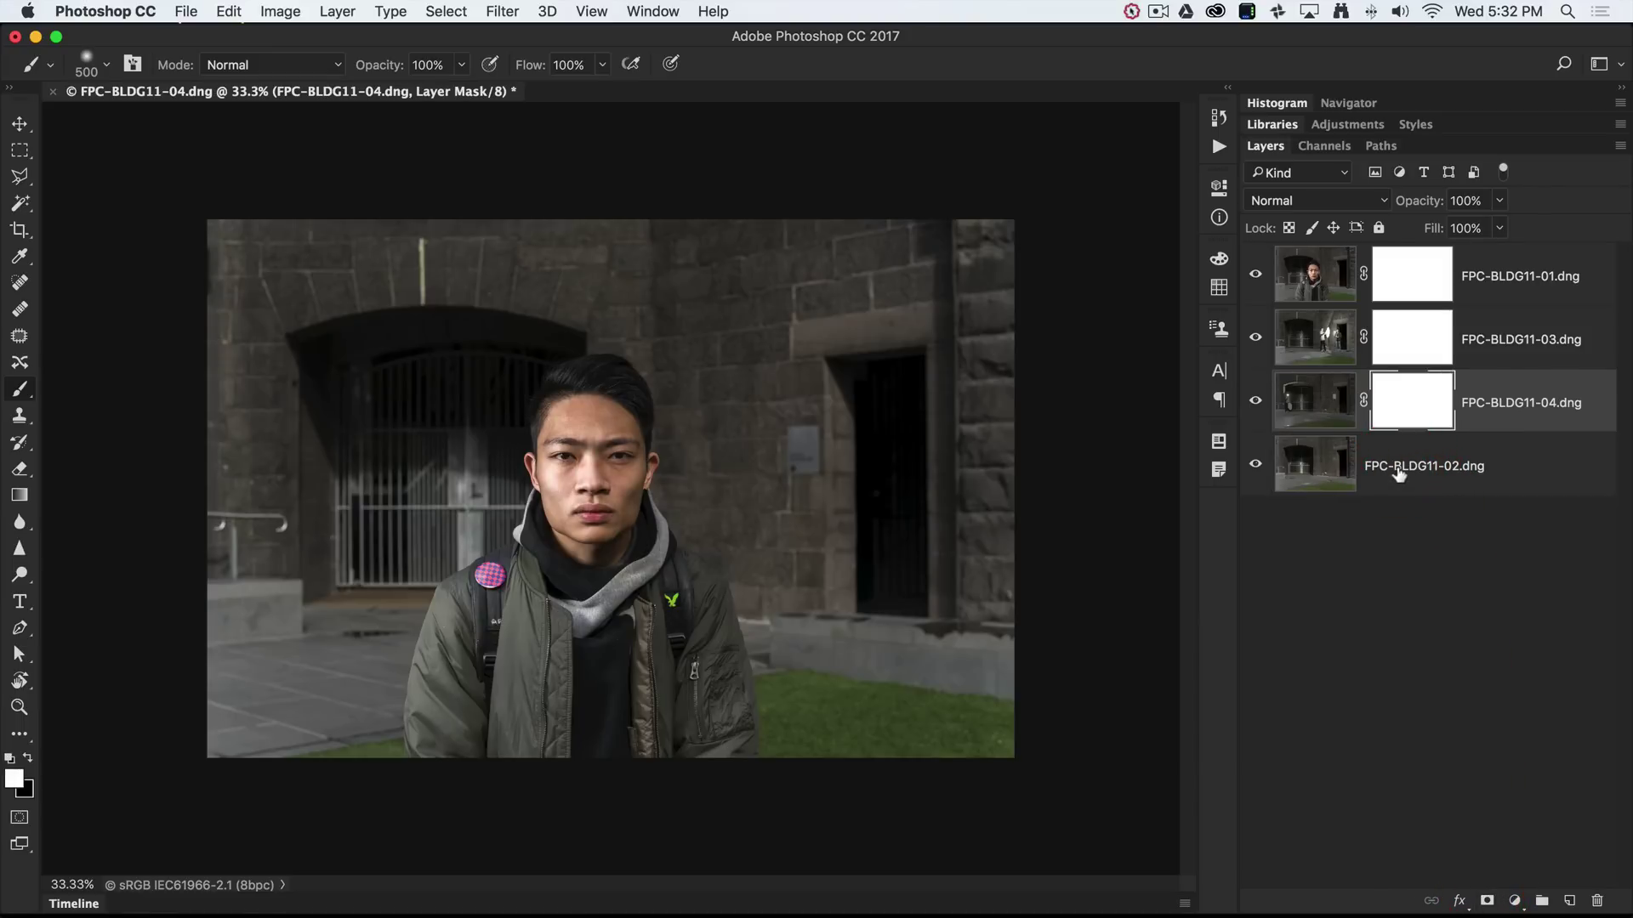
left_click_drag(1385, 223, 1402, 280)
Reset colours so black is the painting colour and adjust brush size and hardness
mouse_move(518, 338)
left_mouse_down()
mouse_move(120, 368)
mouse_move(28, 393)
left_mouse_up()
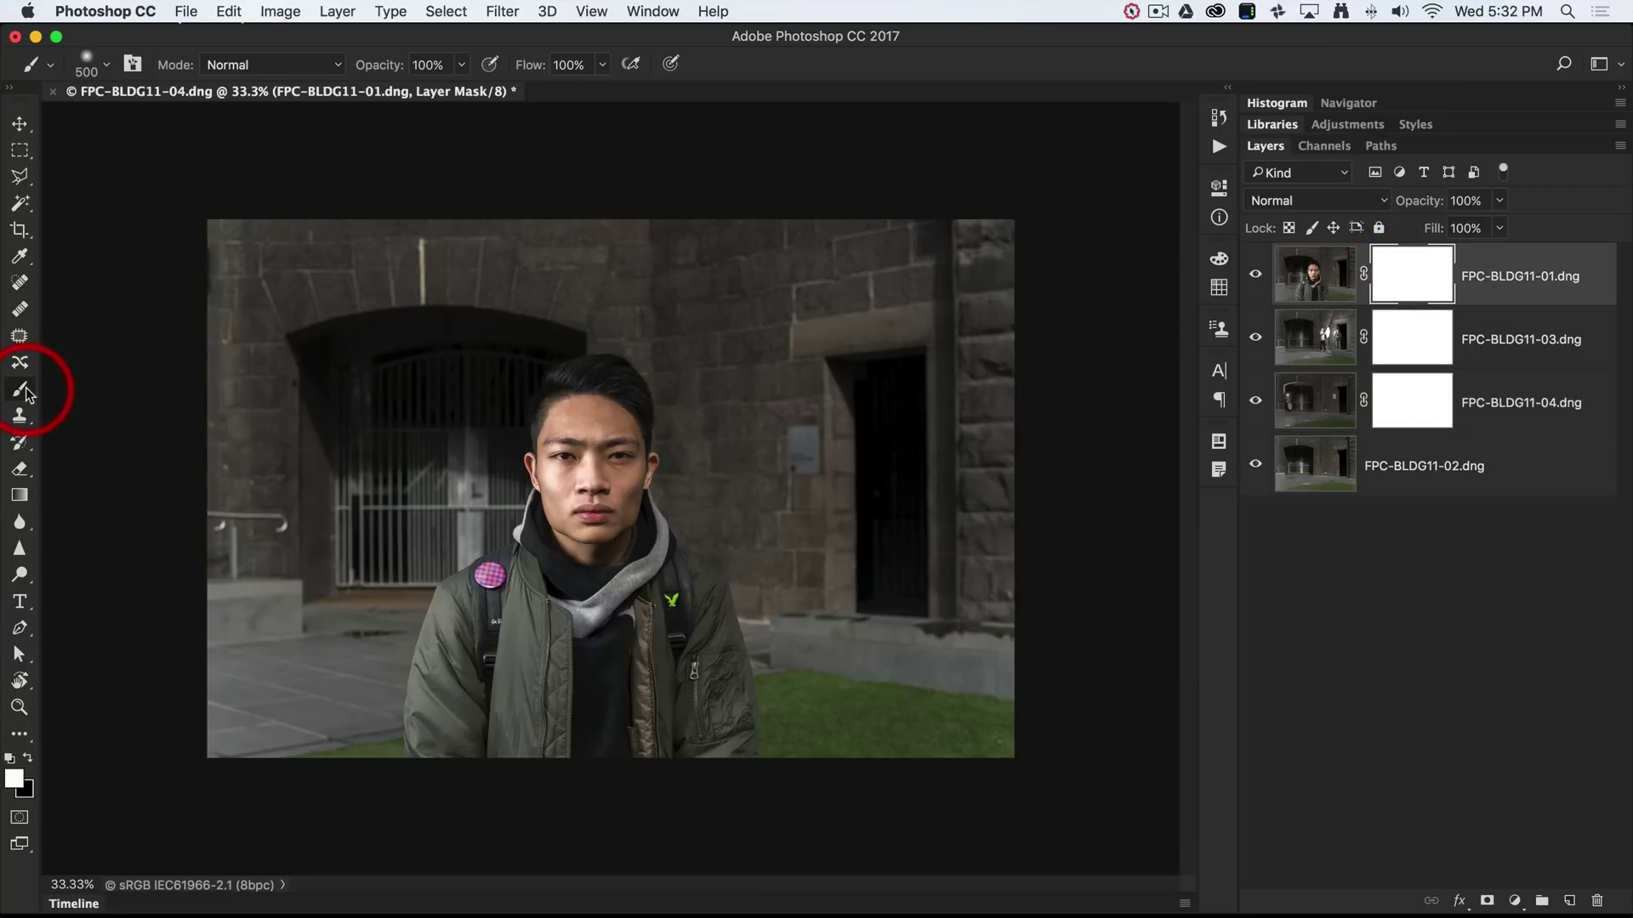
left_click(28, 757)
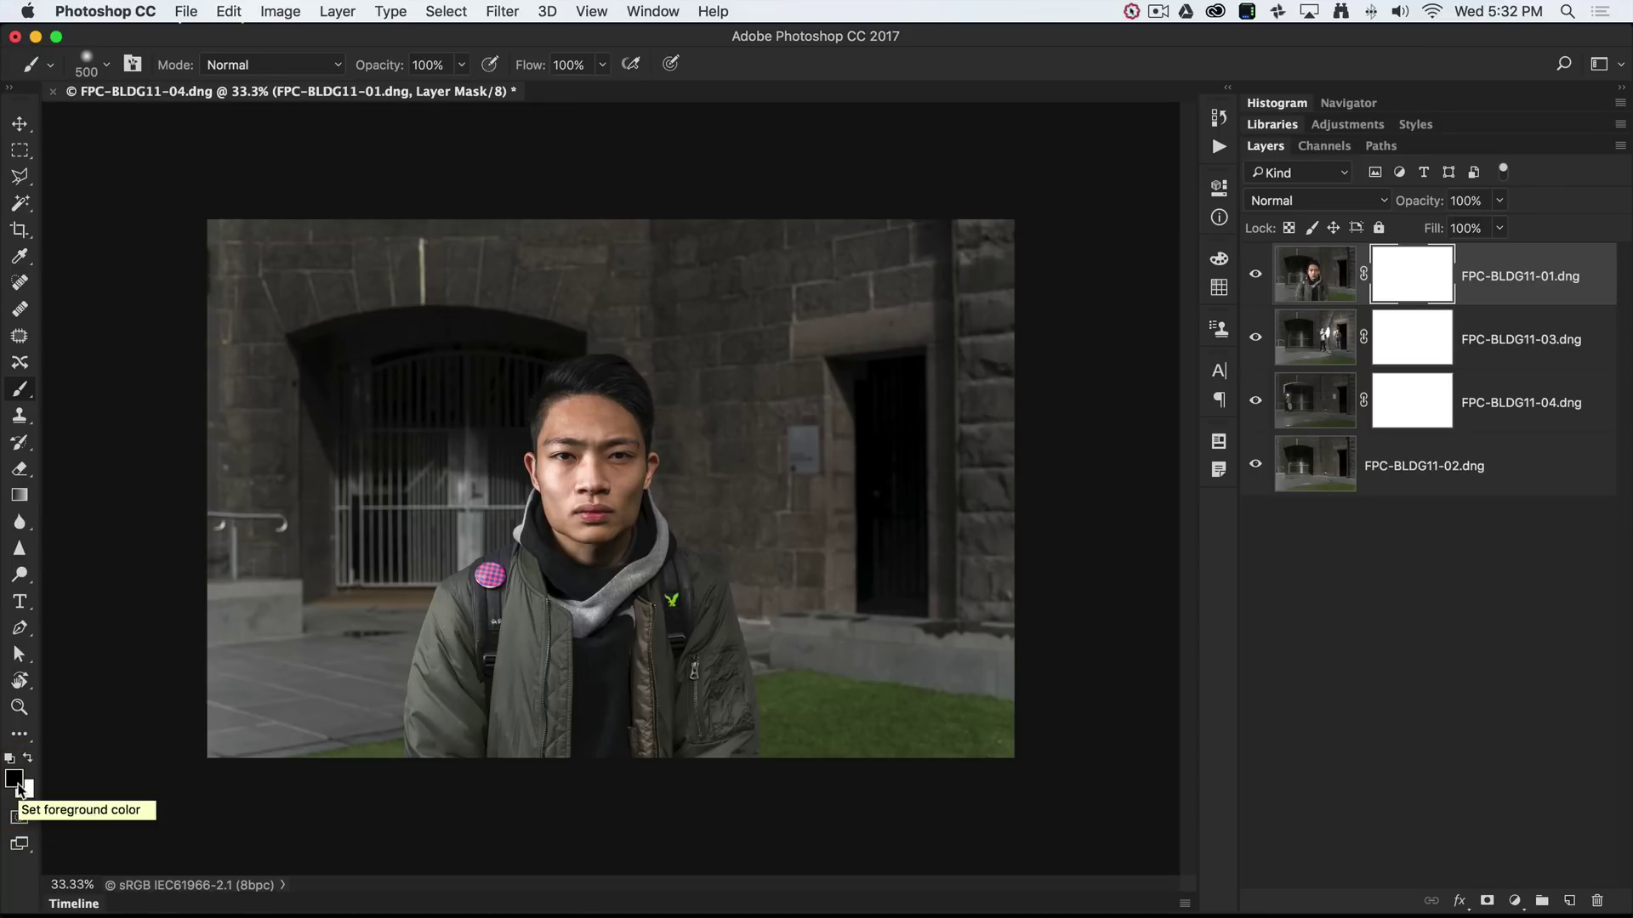
key("x")
key("x")
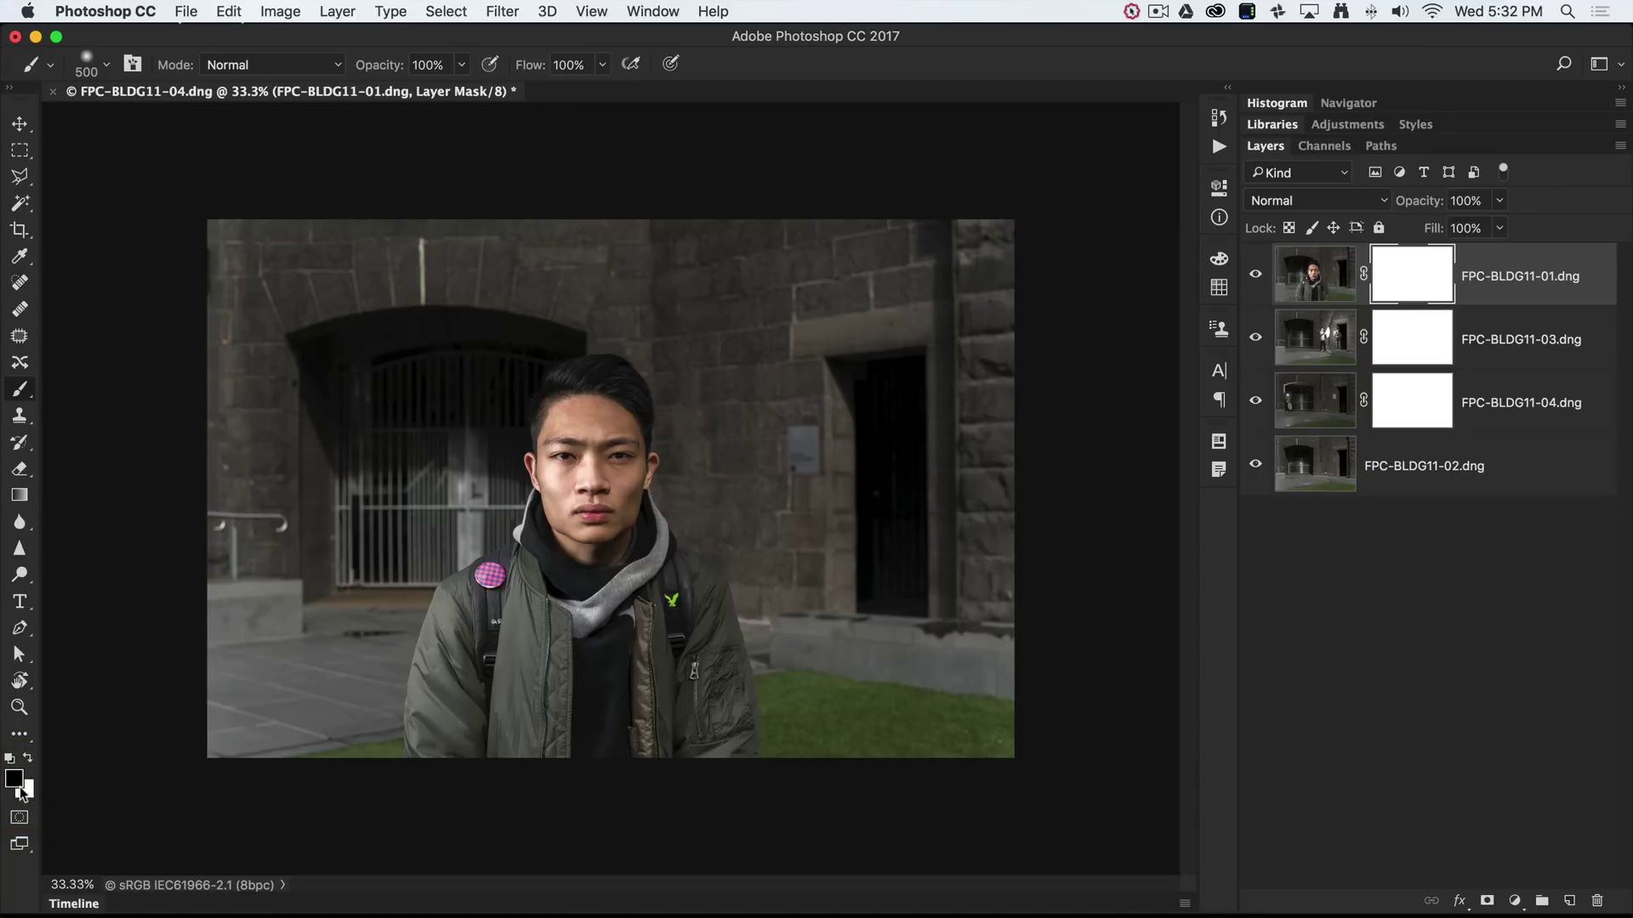
left_click(17, 784)
left_click(107, 66)
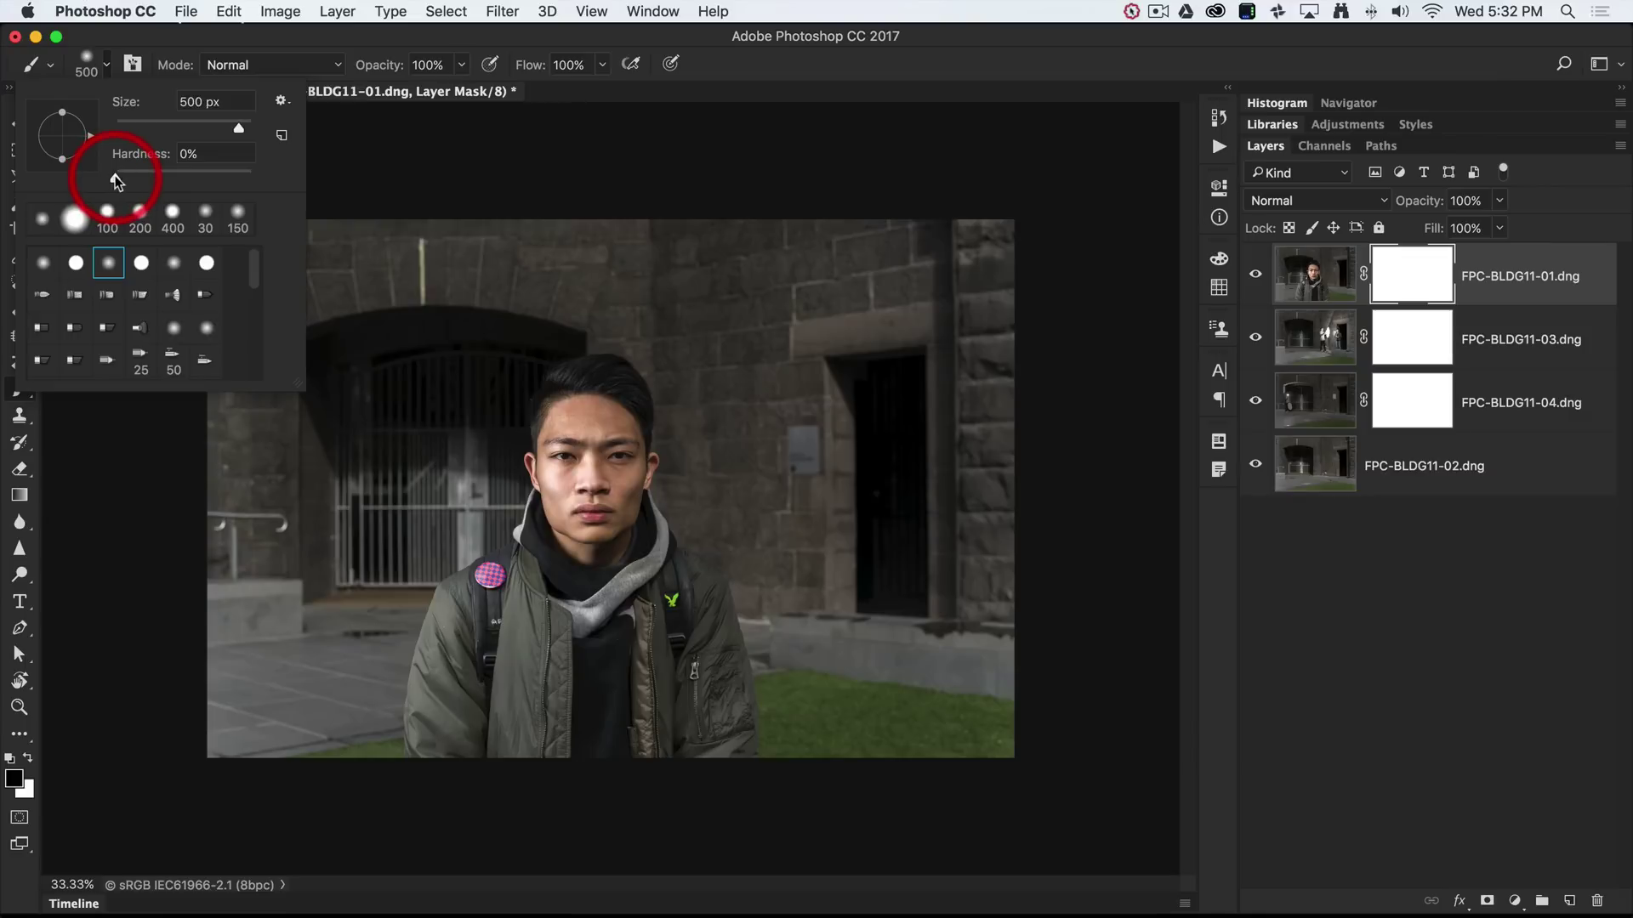
Paint a black silhouette over the young man on the FPC-BLDG11-01 mask, checking the mask on its own
left_click(767, 64)
mouse_move(612, 355)
left_mouse_down()
mouse_move(611, 407)
mouse_move(630, 402)
mouse_move(576, 406)
mouse_move(620, 394)
mouse_move(554, 468)
mouse_move(614, 481)
mouse_move(633, 465)
mouse_move(564, 469)
mouse_move(548, 489)
mouse_move(529, 559)
mouse_move(379, 731)
mouse_move(377, 778)
mouse_move(532, 761)
mouse_move(546, 701)
mouse_move(524, 691)
mouse_move(461, 729)
mouse_move(620, 594)
mouse_move(624, 548)
mouse_move(583, 539)
mouse_move(561, 569)
mouse_move(668, 583)
mouse_move(690, 639)
mouse_move(707, 635)
mouse_move(732, 759)
mouse_move(665, 777)
mouse_move(631, 730)
mouse_move(579, 783)
mouse_move(579, 740)
mouse_move(883, 725)
mouse_move(1165, 586)
mouse_move(1250, 499)
mouse_move(1236, 497)
mouse_move(1402, 415)
mouse_move(1412, 289)
left_mouse_up()
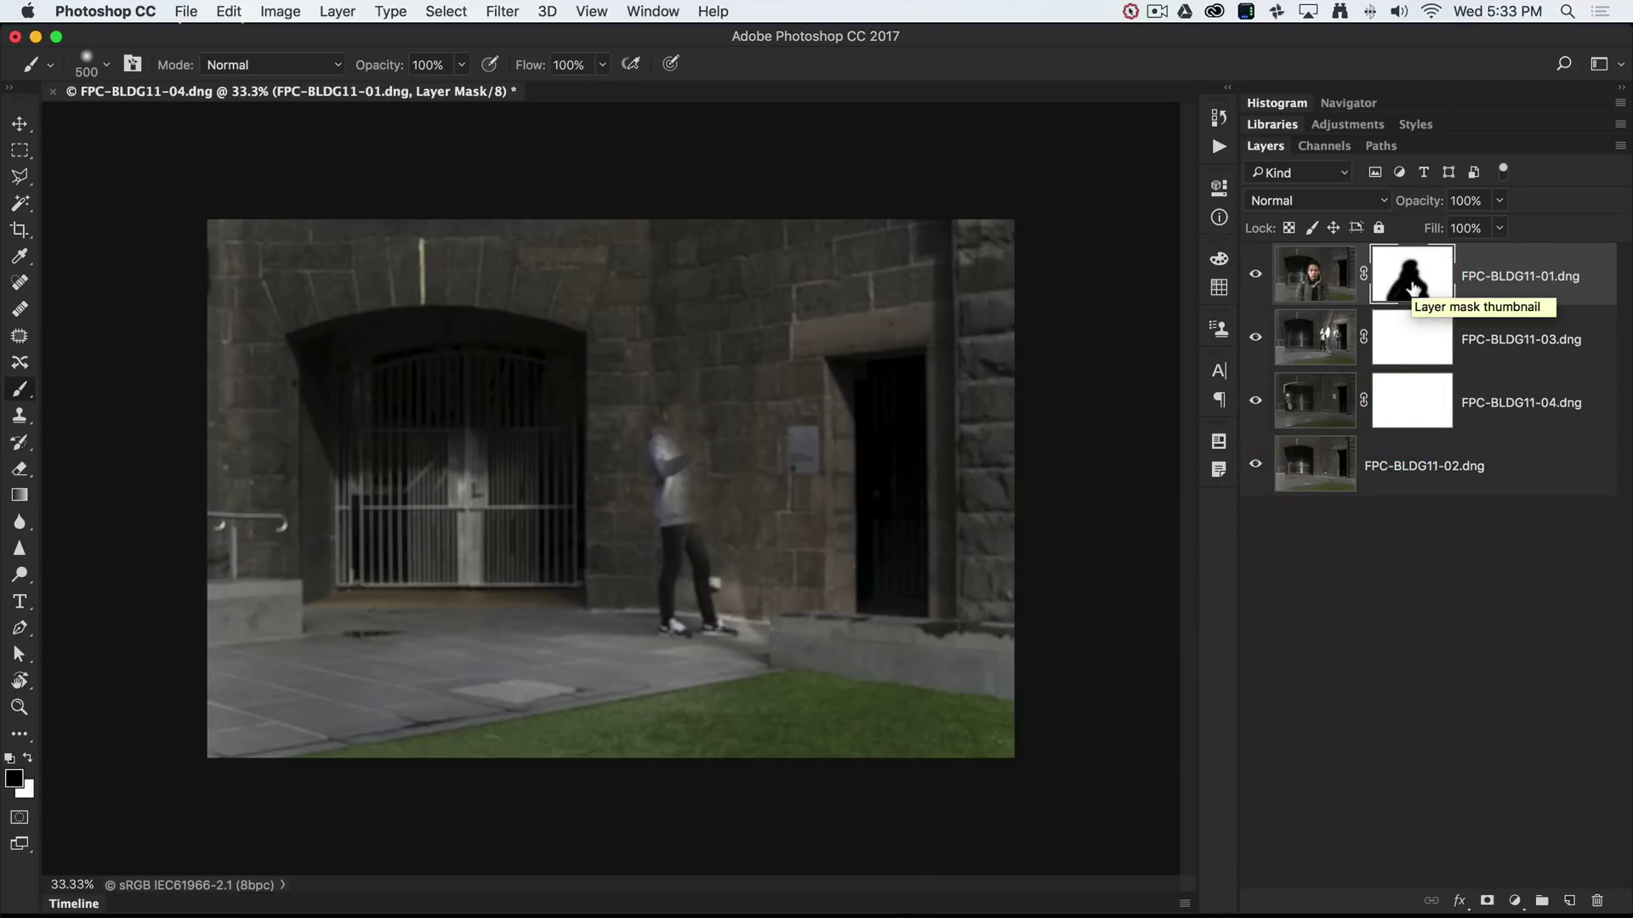
left_click(1411, 290, "alt")
mouse_move(1073, 495)
left_mouse_down()
mouse_move(442, 709)
mouse_move(432, 733)
mouse_move(566, 578)
mouse_move(628, 564)
mouse_move(688, 724)
mouse_move(597, 517)
mouse_move(506, 582)
mouse_move(432, 717)
mouse_move(619, 632)
mouse_move(677, 648)
mouse_move(608, 542)
mouse_move(595, 497)
left_mouse_up()
left_click(1298, 270)
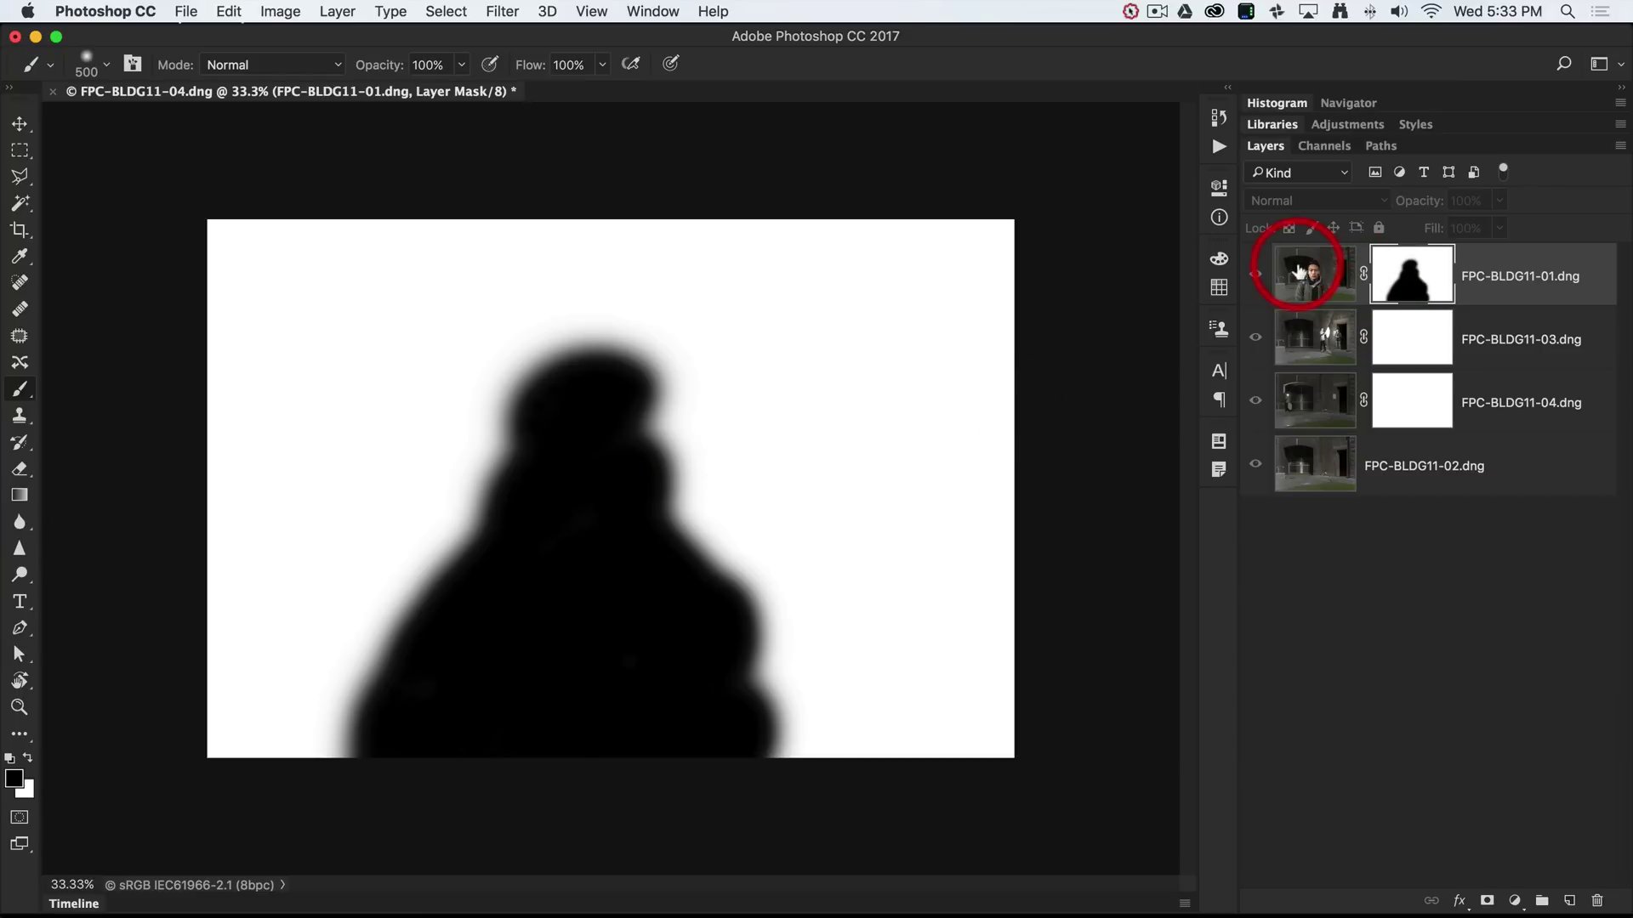
left_click(1412, 277)
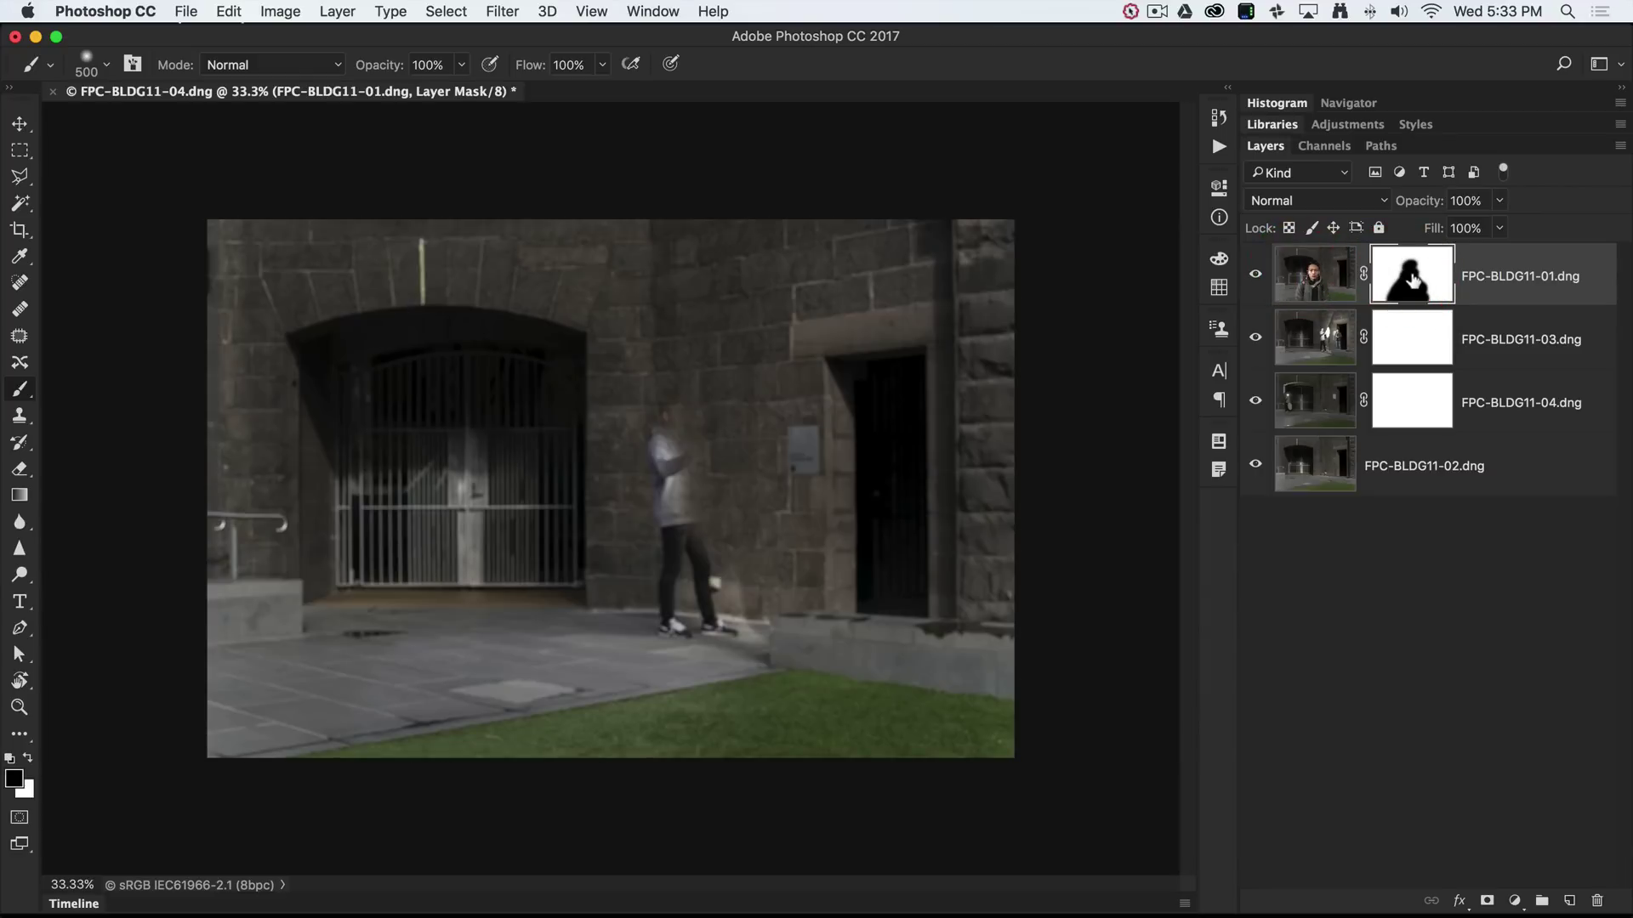
Invert the FPC-BLDG11-01 mask, then paint out the doorway figure on FPC-BLDG11-03's mask and invert it
key("super+i")
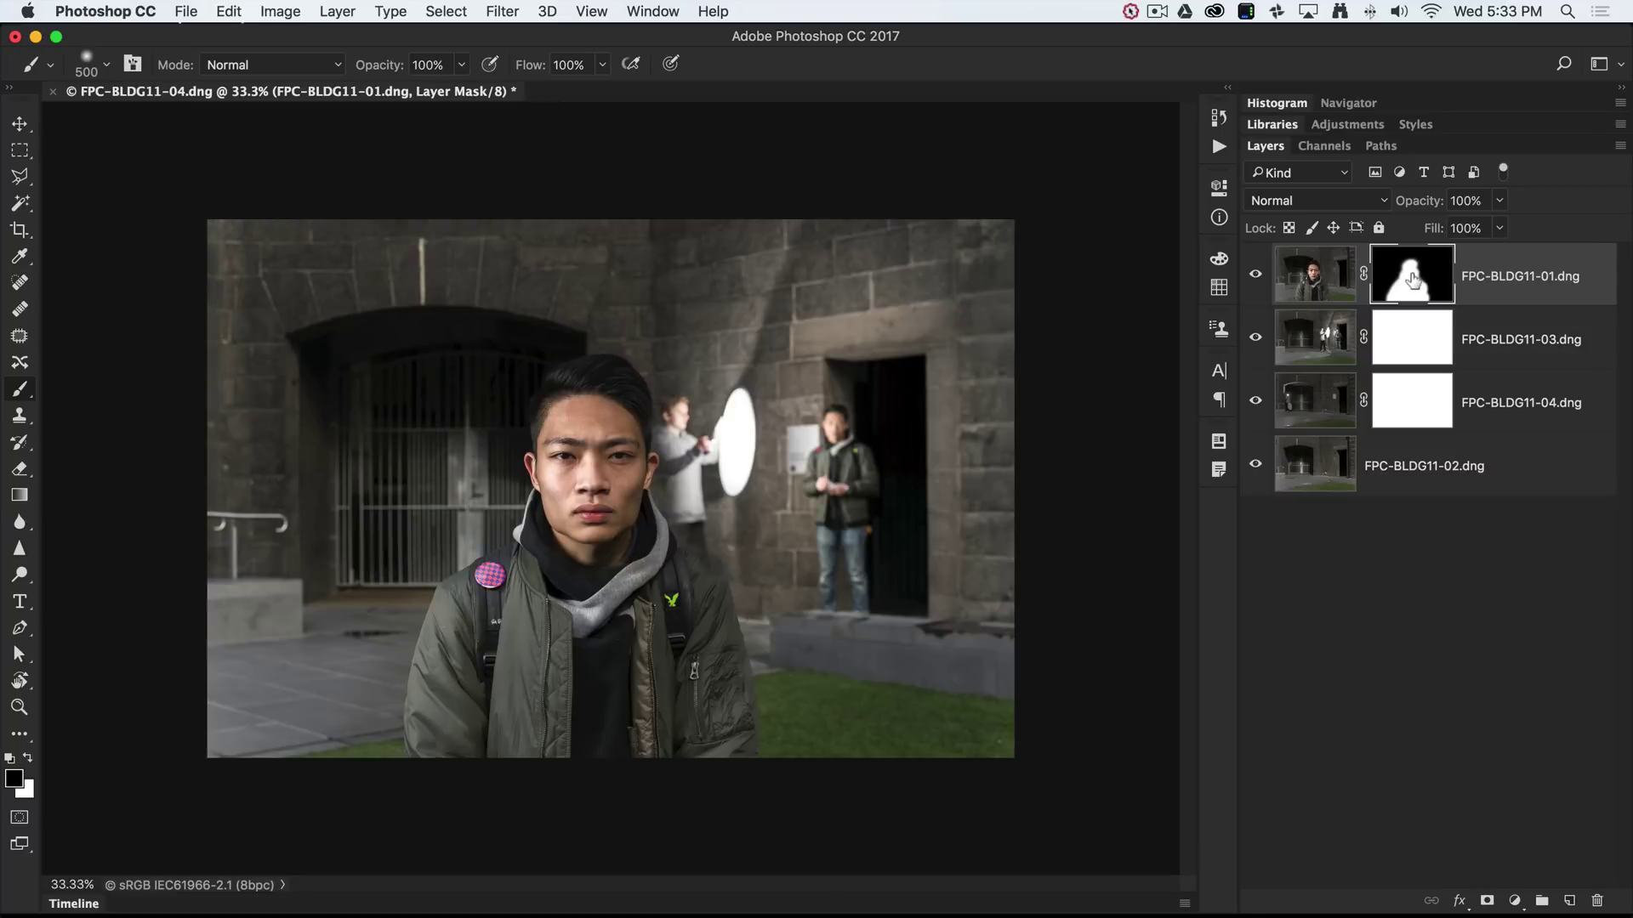
left_click(1427, 349)
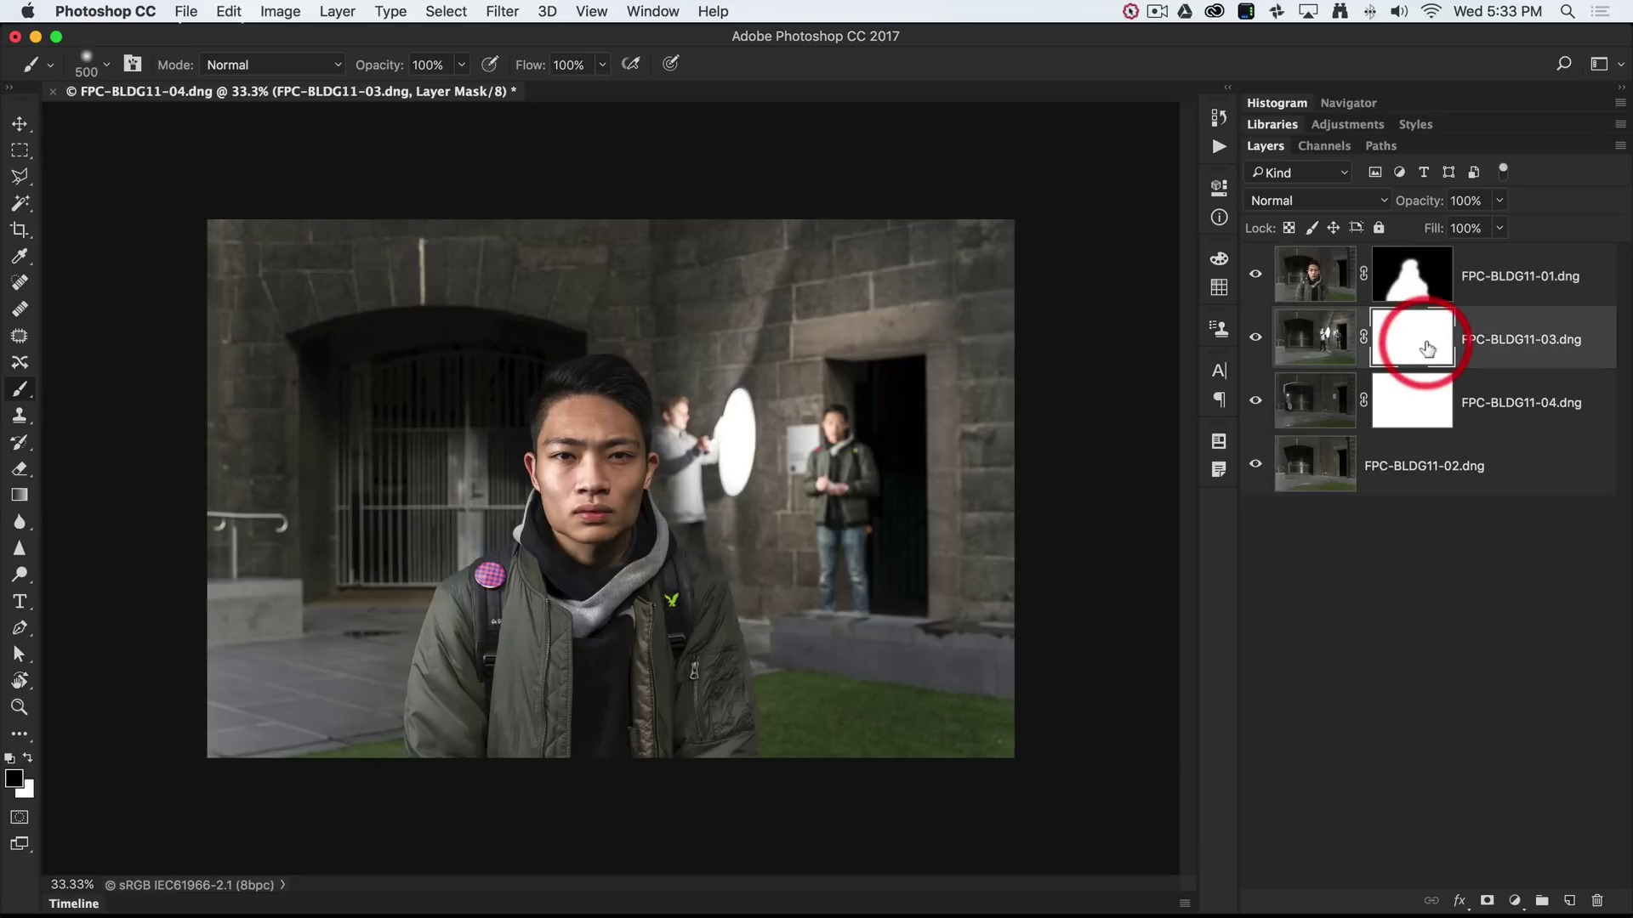
mouse_move(958, 532)
left_mouse_down()
mouse_move(880, 477)
mouse_move(867, 440)
left_mouse_up()
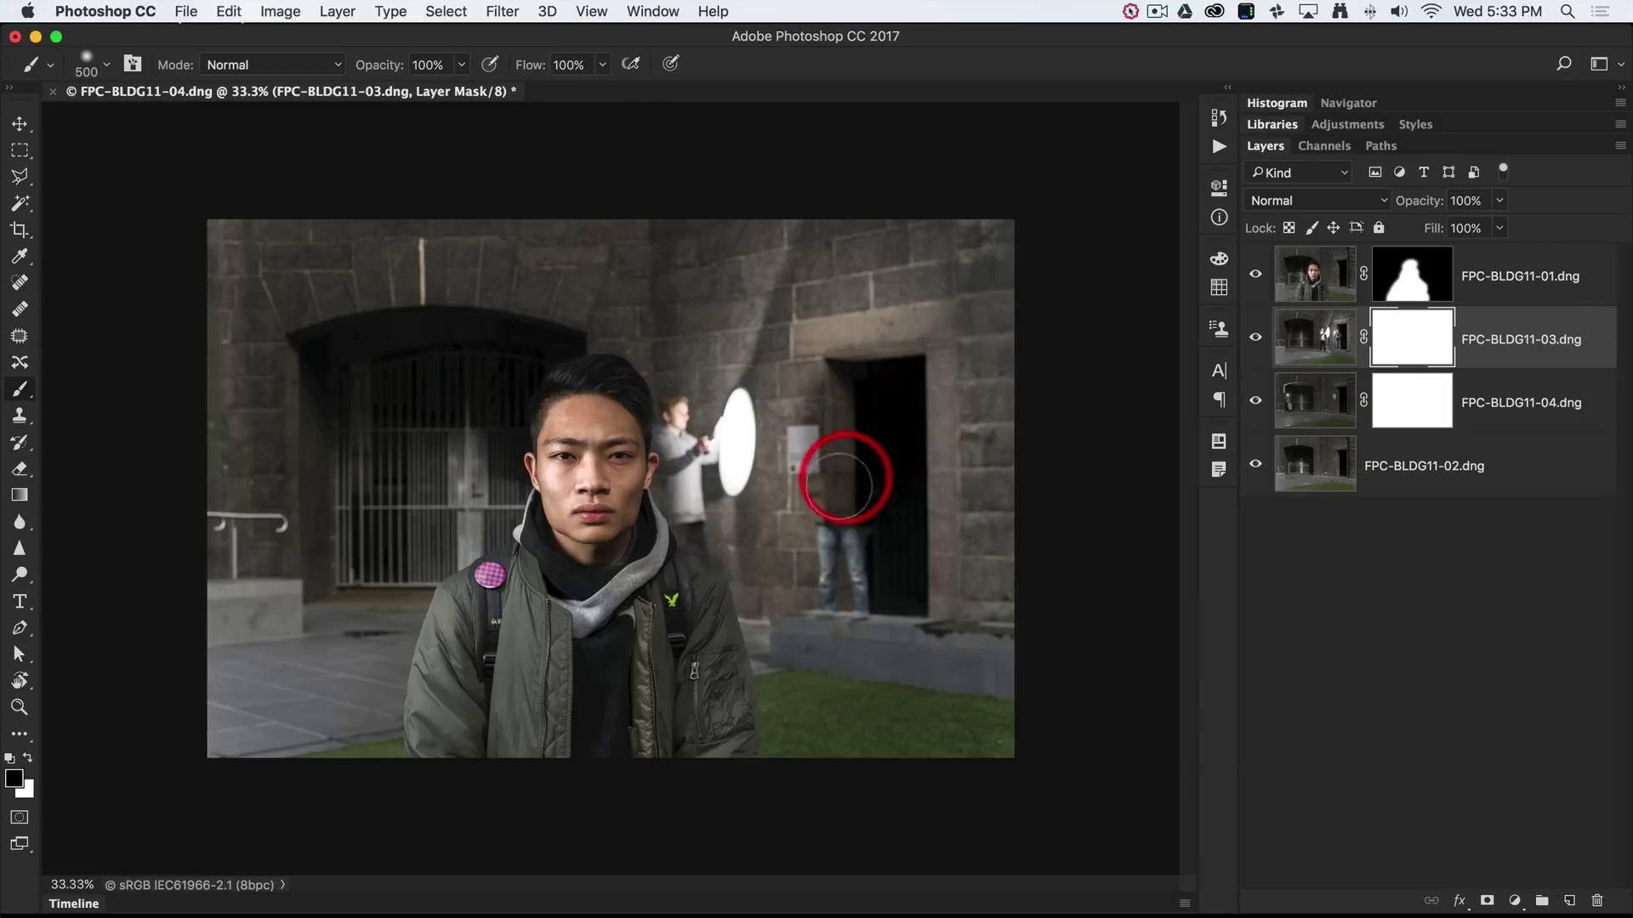
mouse_move(839, 480)
left_mouse_down()
mouse_move(878, 494)
mouse_move(851, 503)
mouse_move(836, 547)
mouse_move(858, 586)
mouse_move(822, 628)
mouse_move(802, 608)
mouse_move(833, 587)
mouse_move(856, 500)
mouse_move(832, 408)
mouse_move(861, 404)
mouse_move(854, 359)
mouse_move(825, 371)
mouse_move(895, 385)
mouse_move(882, 354)
mouse_move(939, 354)
mouse_move(896, 392)
mouse_move(922, 589)
mouse_move(848, 566)
mouse_move(896, 420)
mouse_move(870, 398)
mouse_move(842, 436)
mouse_move(831, 521)
left_mouse_up()
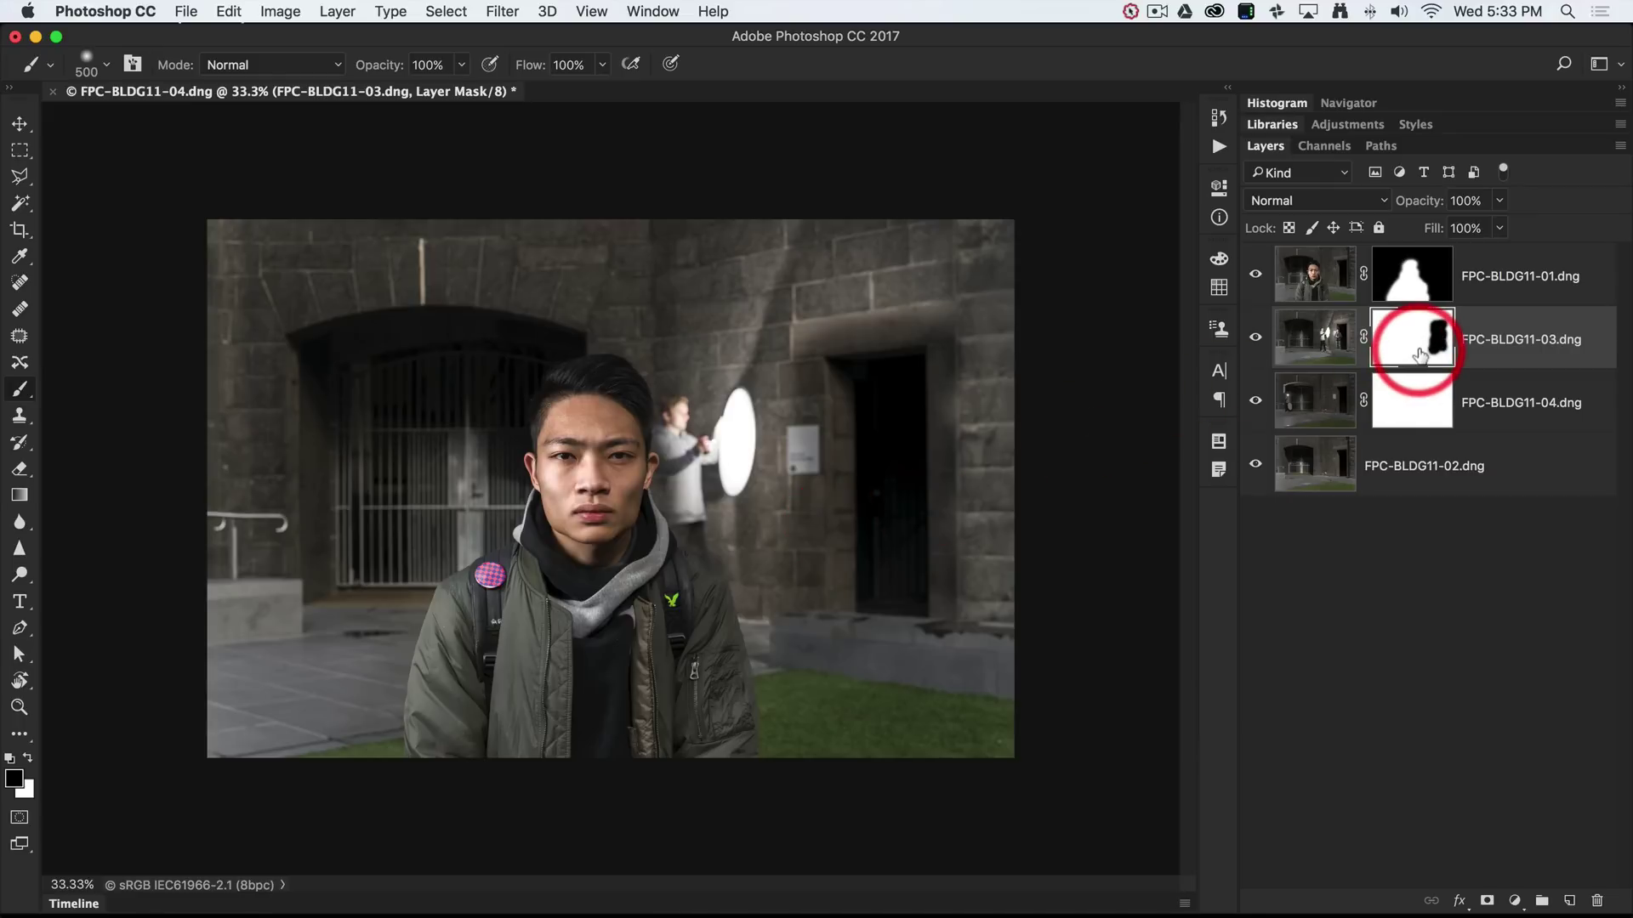
key("super+i")
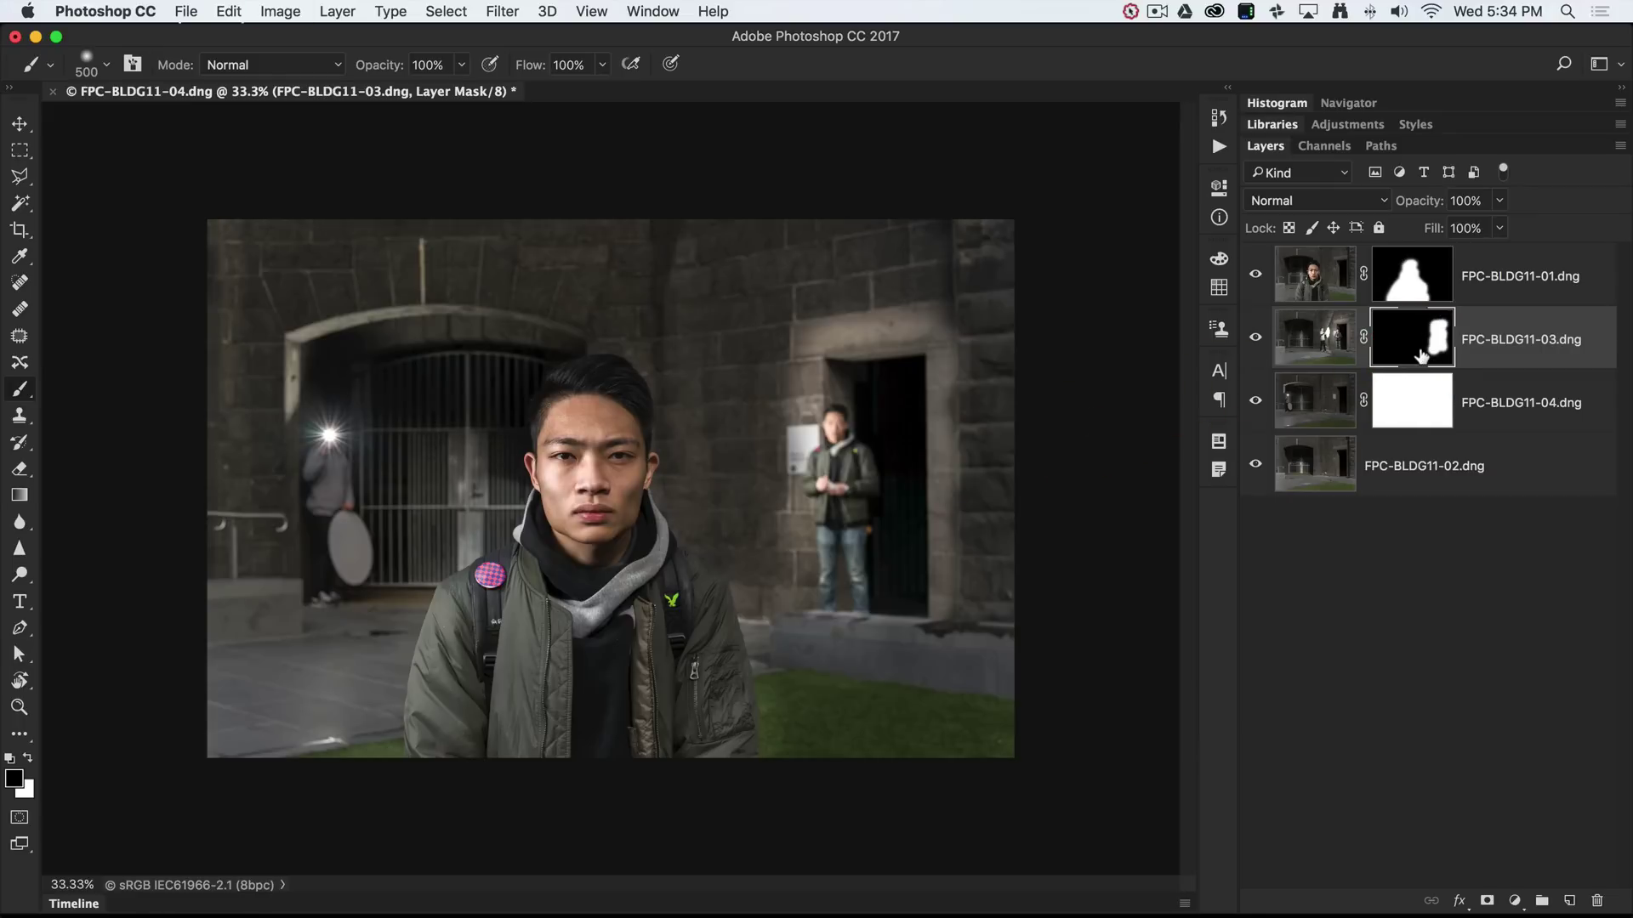
With a 1000 px brush, paint white around the doorway on the FPC-BLDG11-03 mask, then shrink the brush to 800 px
left_click(942, 405)
left_click_drag(940, 408, 930, 421)
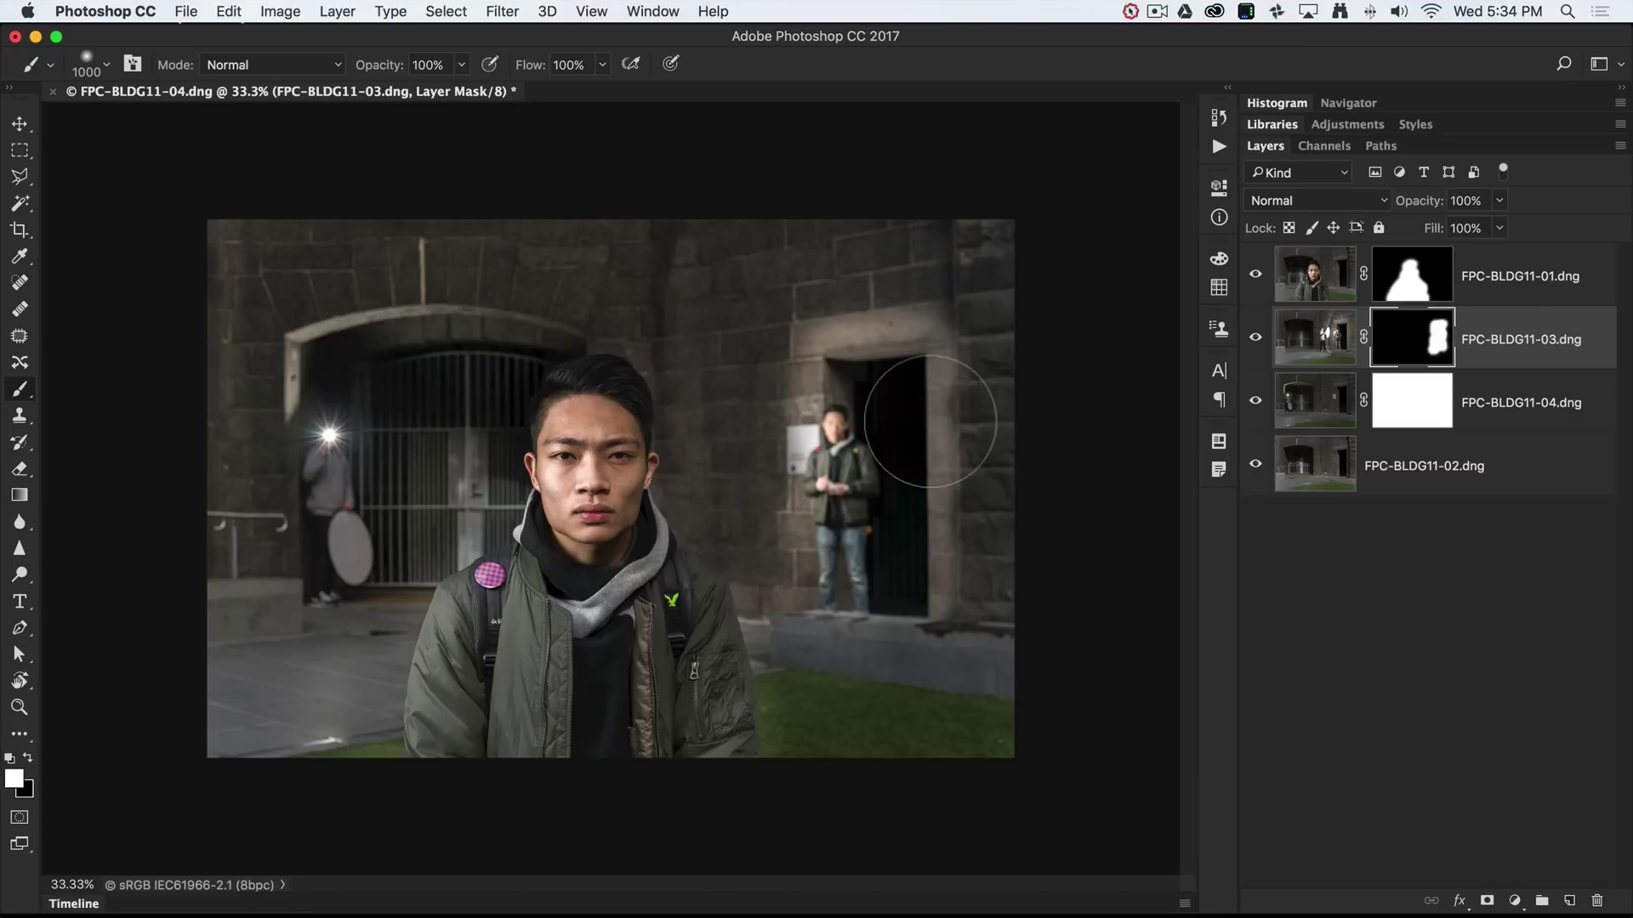
mouse_move(930, 421)
left_mouse_down()
mouse_move(911, 412)
mouse_move(902, 554)
mouse_move(922, 354)
mouse_move(859, 370)
mouse_move(849, 390)
mouse_move(910, 459)
mouse_move(884, 466)
mouse_move(830, 411)
mouse_move(729, 411)
mouse_move(992, 412)
mouse_move(681, 401)
mouse_move(692, 411)
mouse_move(692, 389)
mouse_move(711, 424)
mouse_move(715, 492)
mouse_move(1038, 505)
mouse_move(1057, 491)
left_mouse_up()
key("bracketleft")
key("bracketleft")
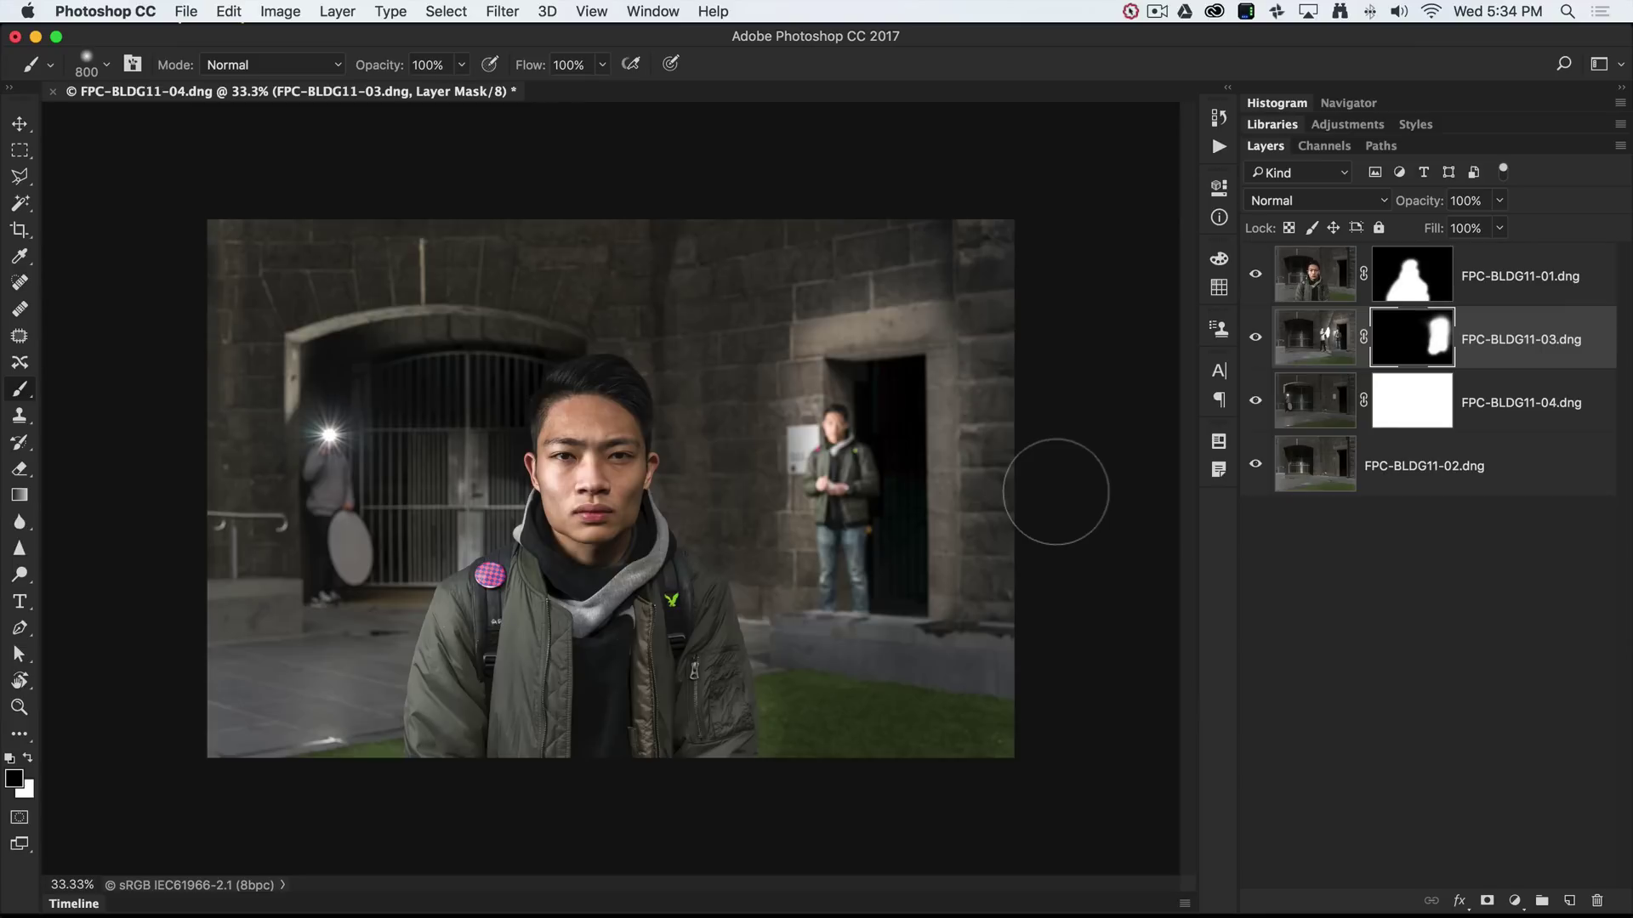
left_click(1426, 413)
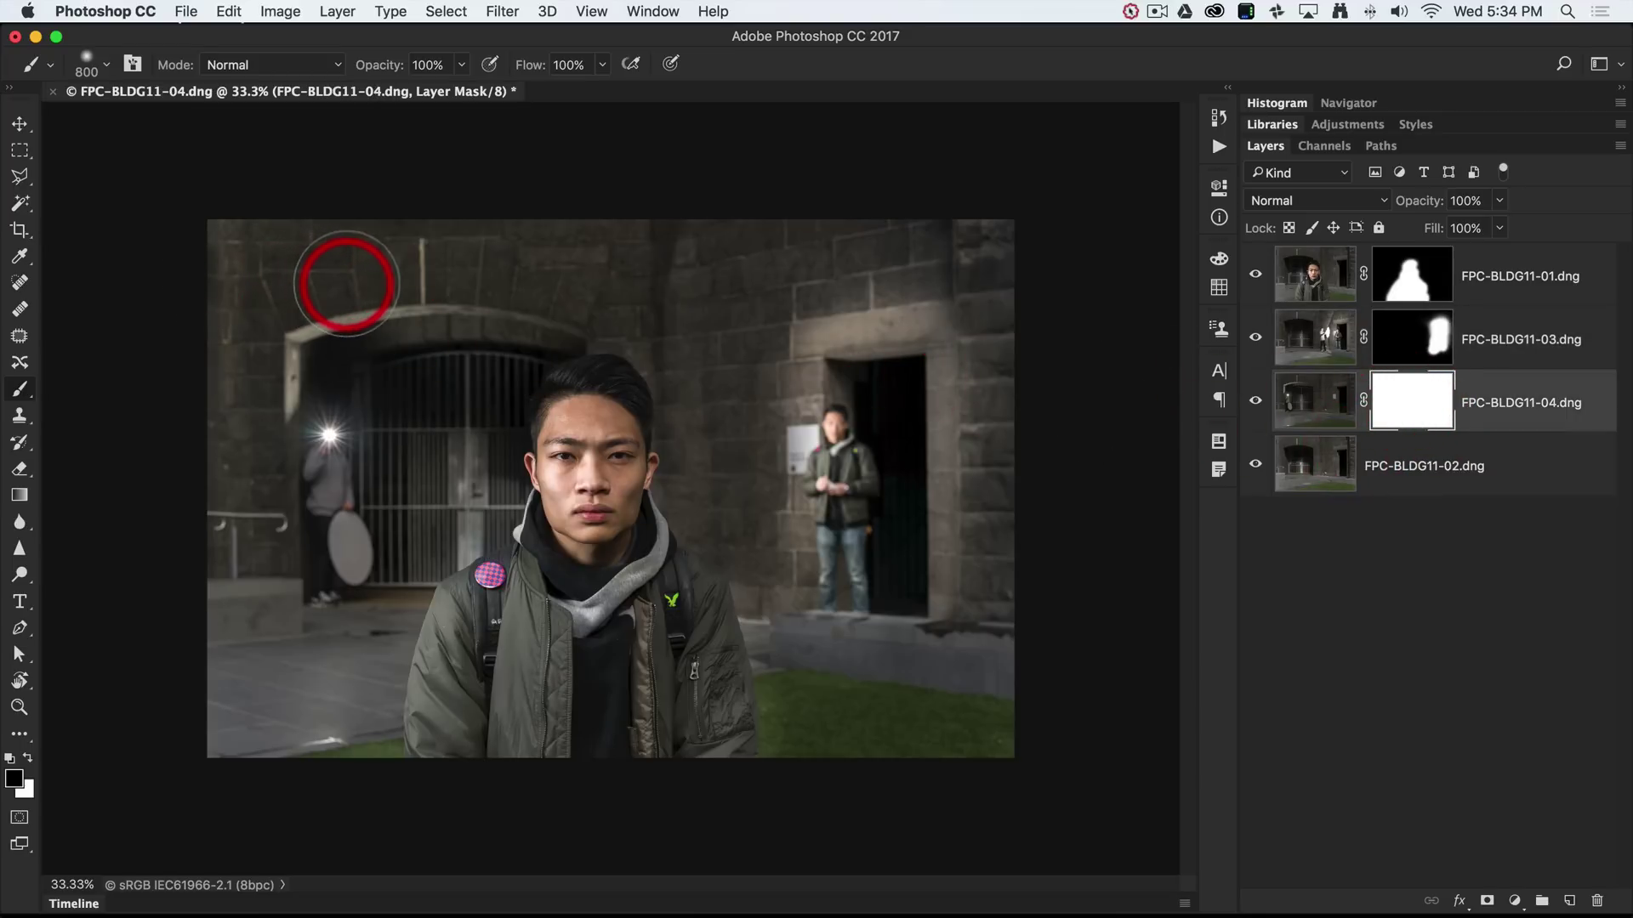
With a smaller brush, paint along the lit arch on the FPC-BLDG11-04 mask, then invert the mask
key("bracketleft")
key("bracketleft")
key("bracketleft")
key("bracketleft")
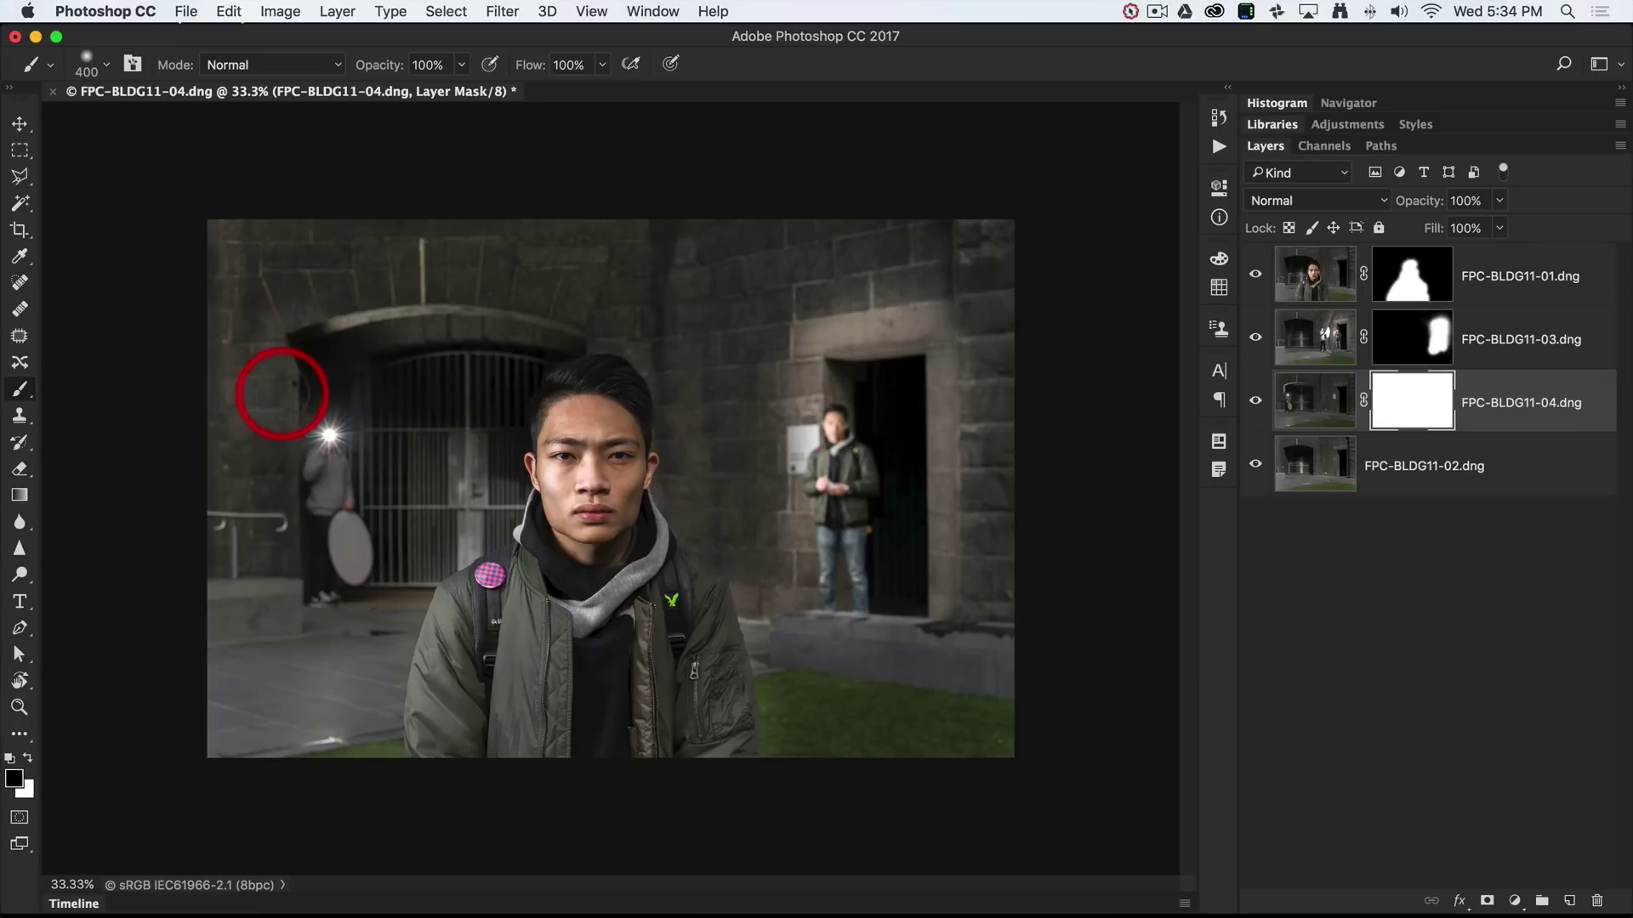
mouse_move(282, 392)
left_mouse_down()
mouse_move(328, 324)
mouse_move(573, 328)
left_mouse_up()
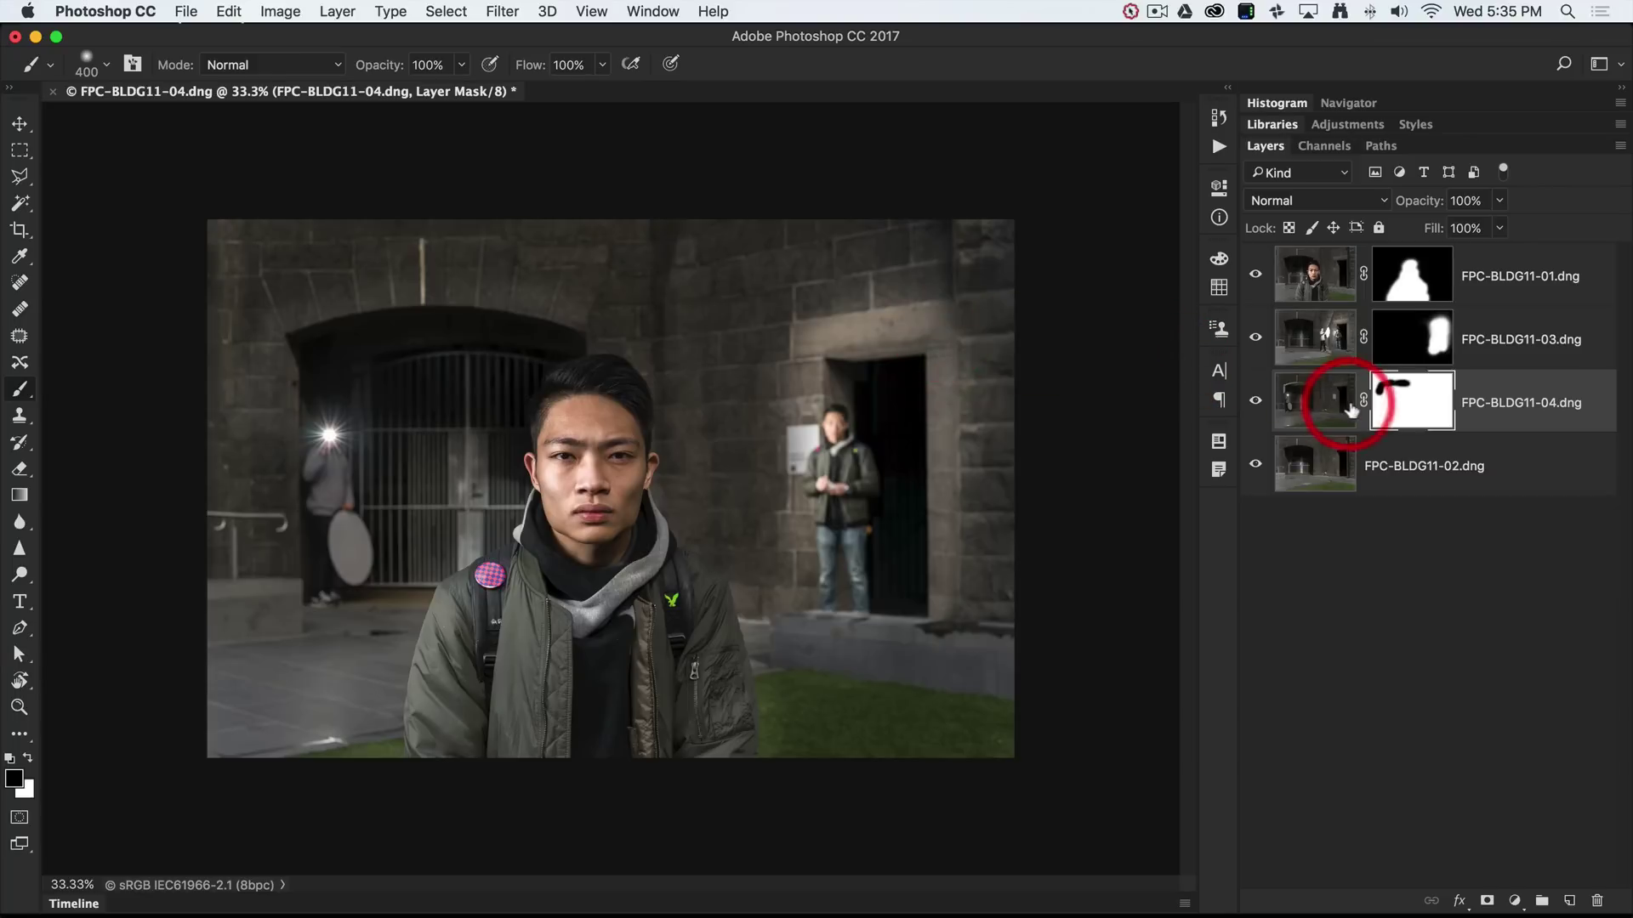
key("super+i")
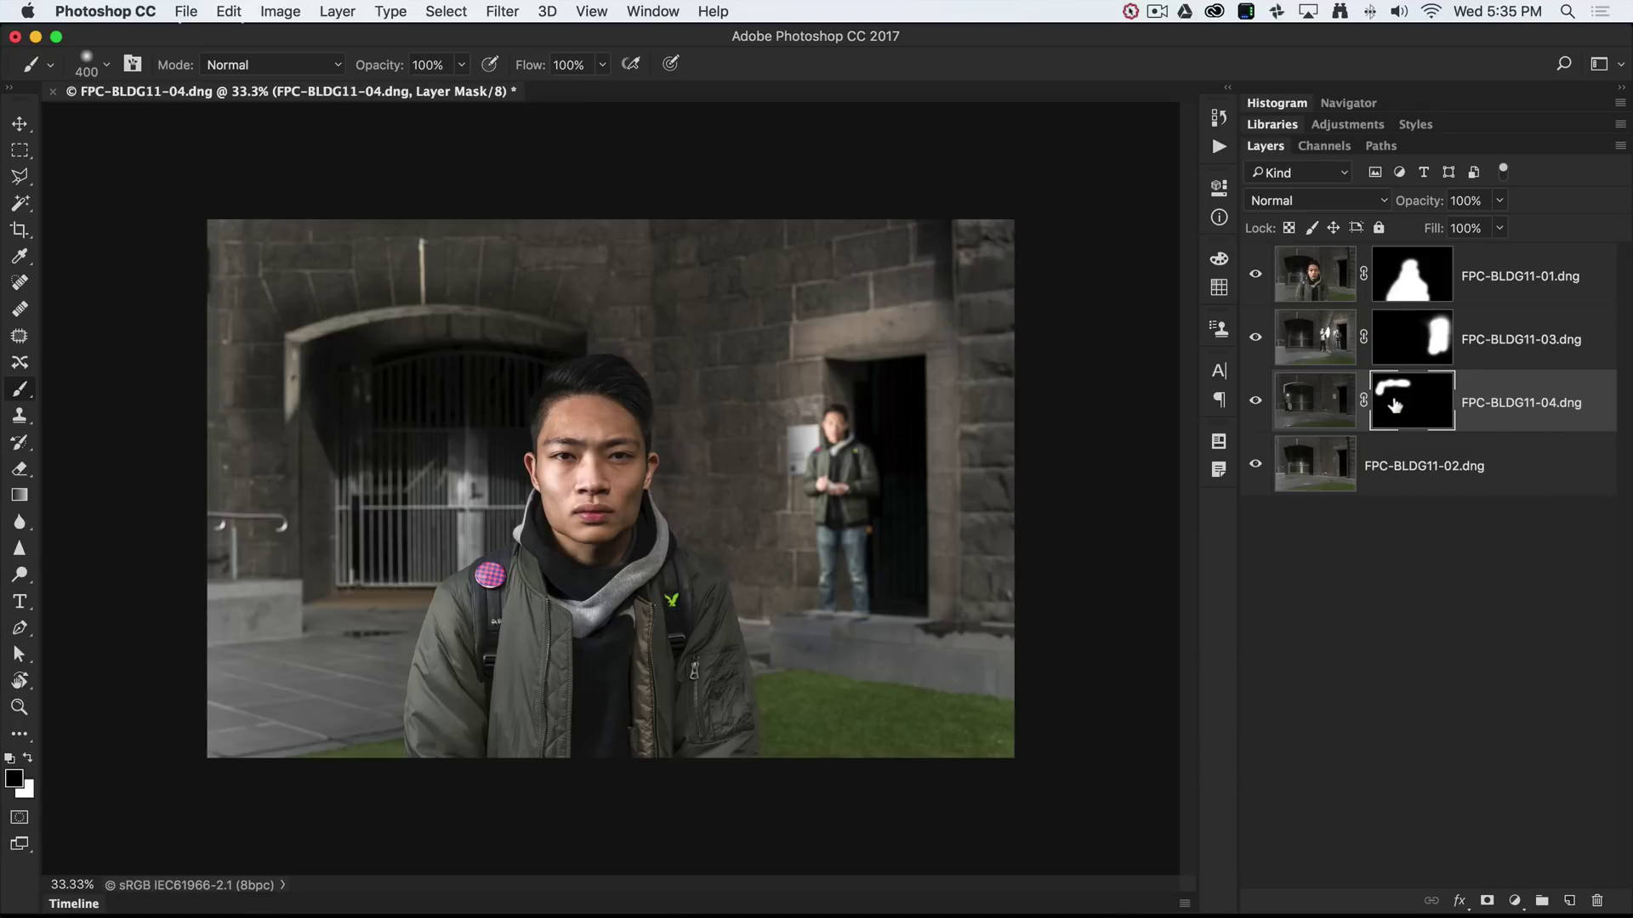
Crop to 16:9 with the image nudged up, save as FPC-BLDG11-01-Edit.tif, and switch to Lightroom
left_click(21, 231)
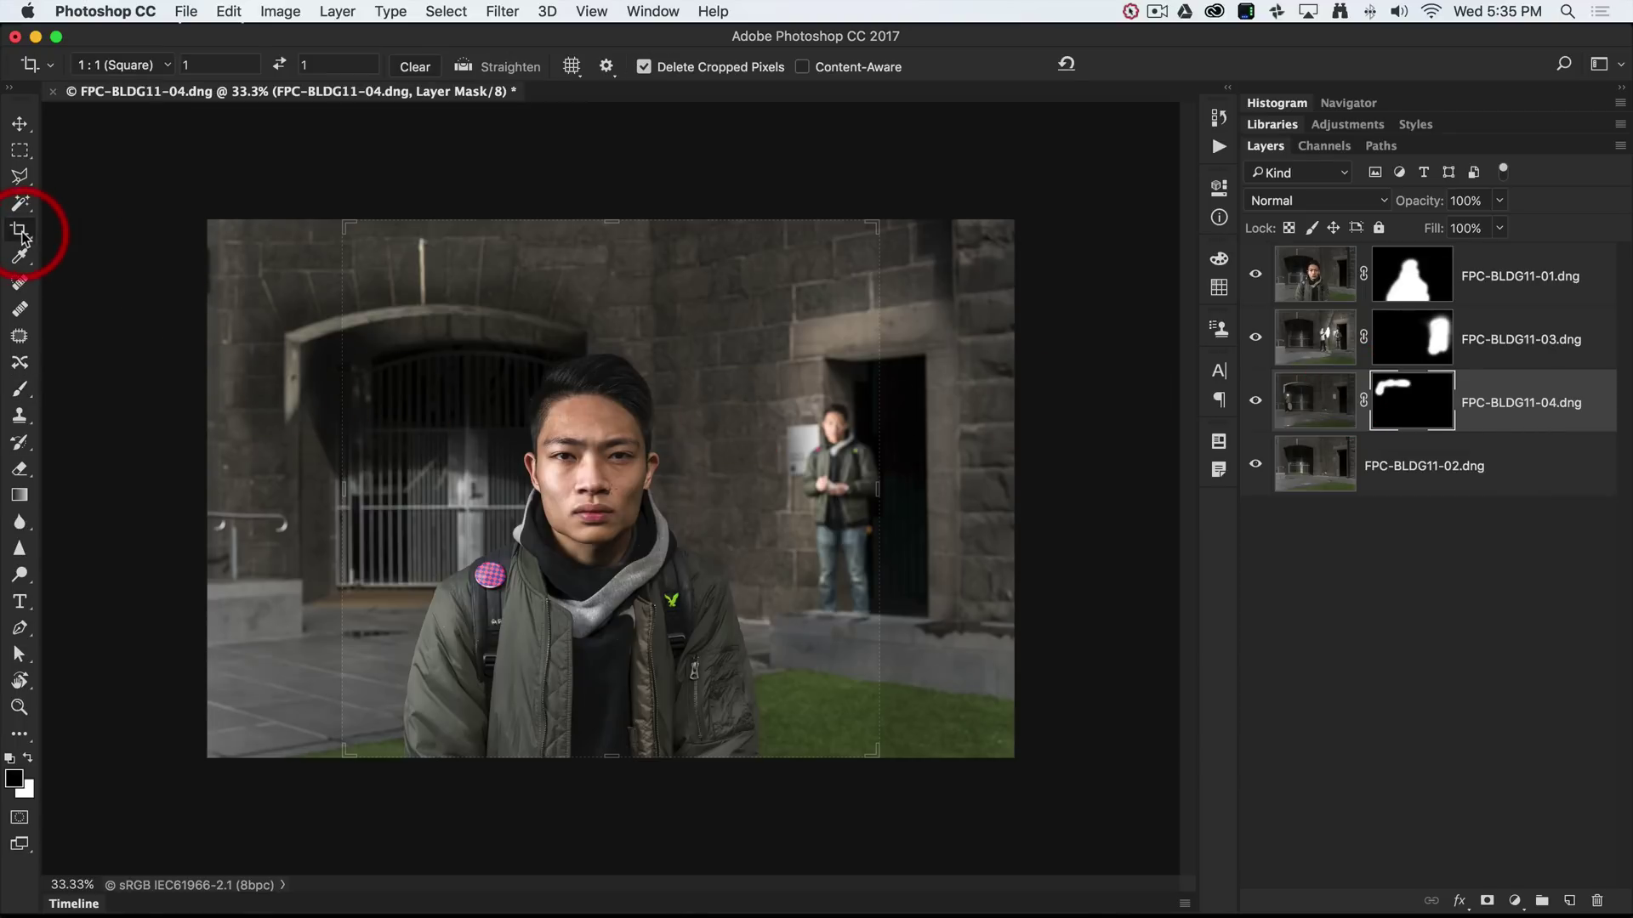
left_click(169, 74)
left_click(137, 129)
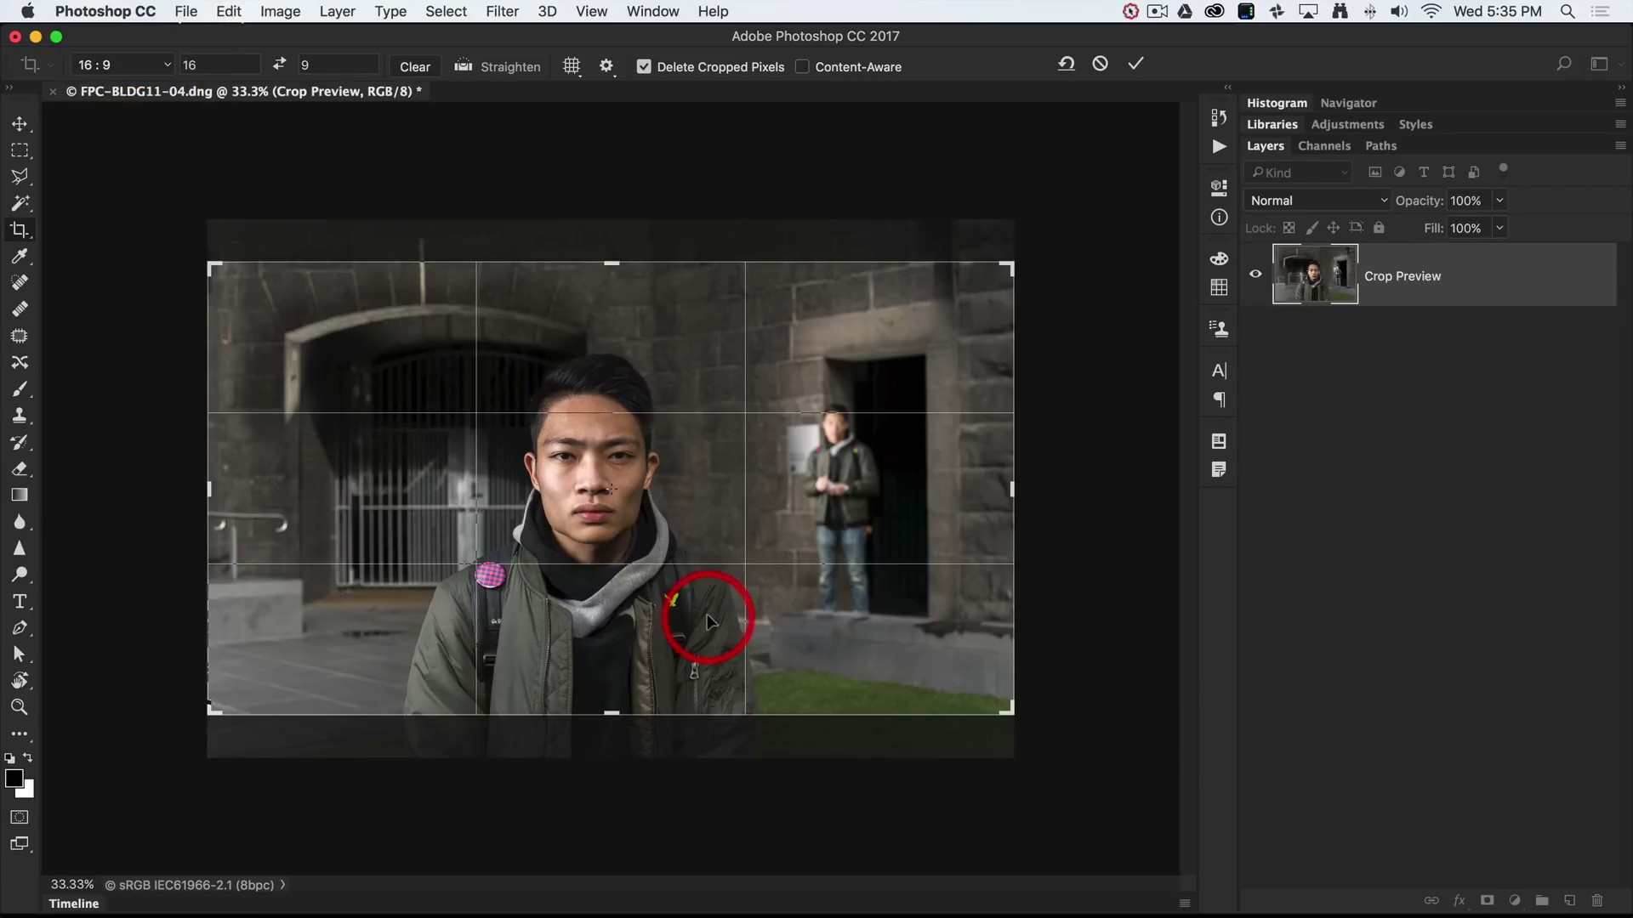
left_click_drag(707, 614, 706, 594)
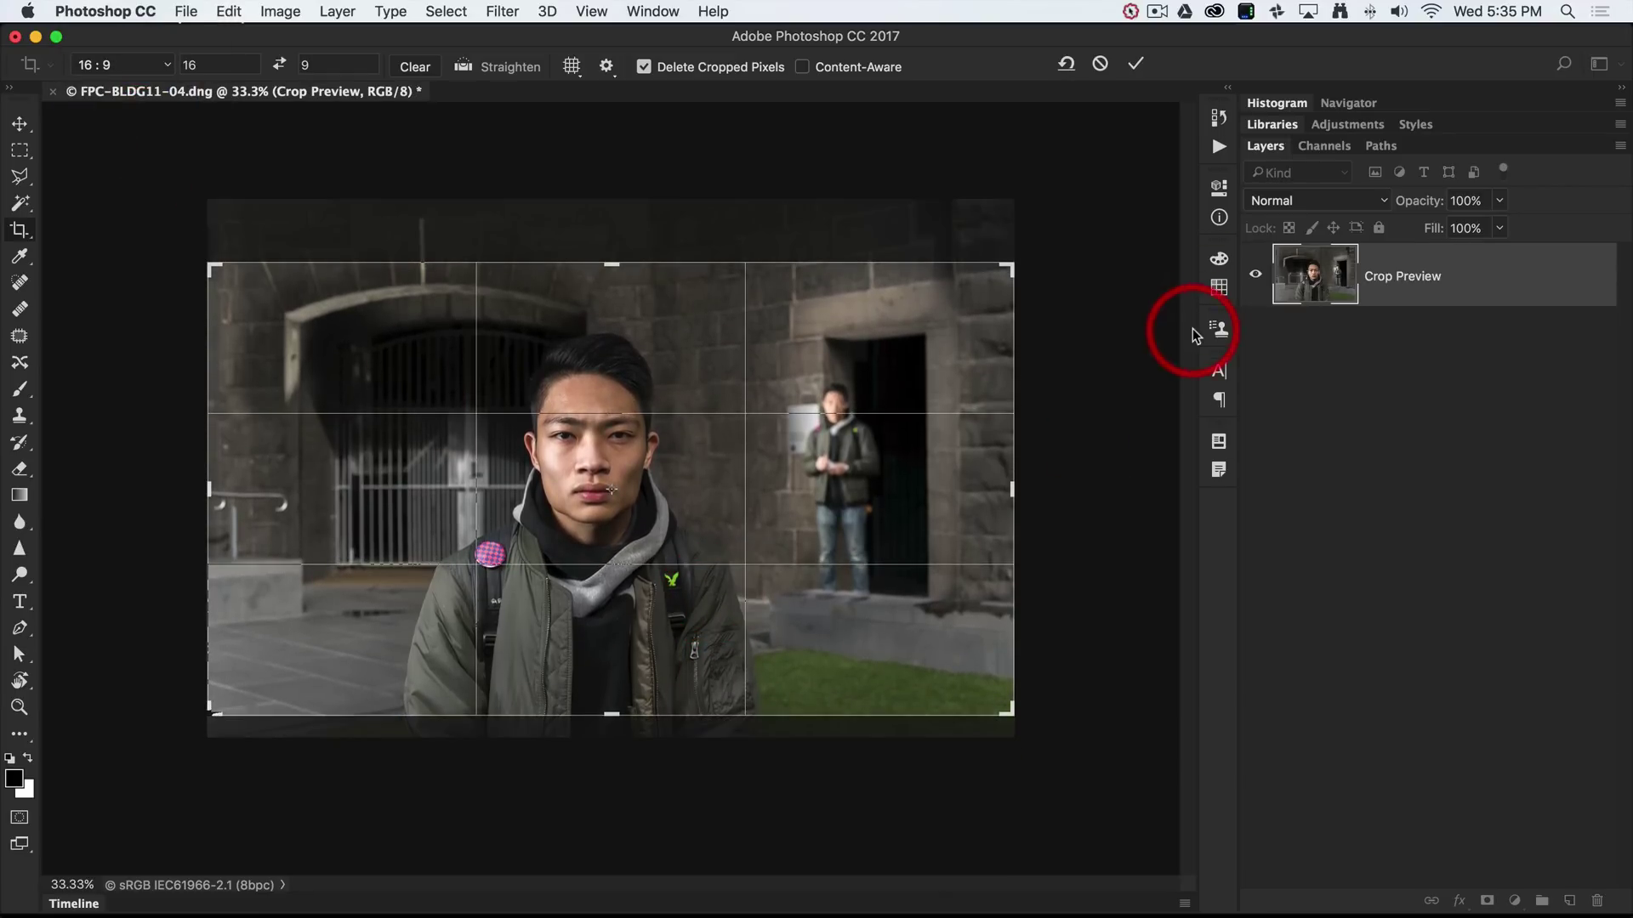
left_click(1136, 65)
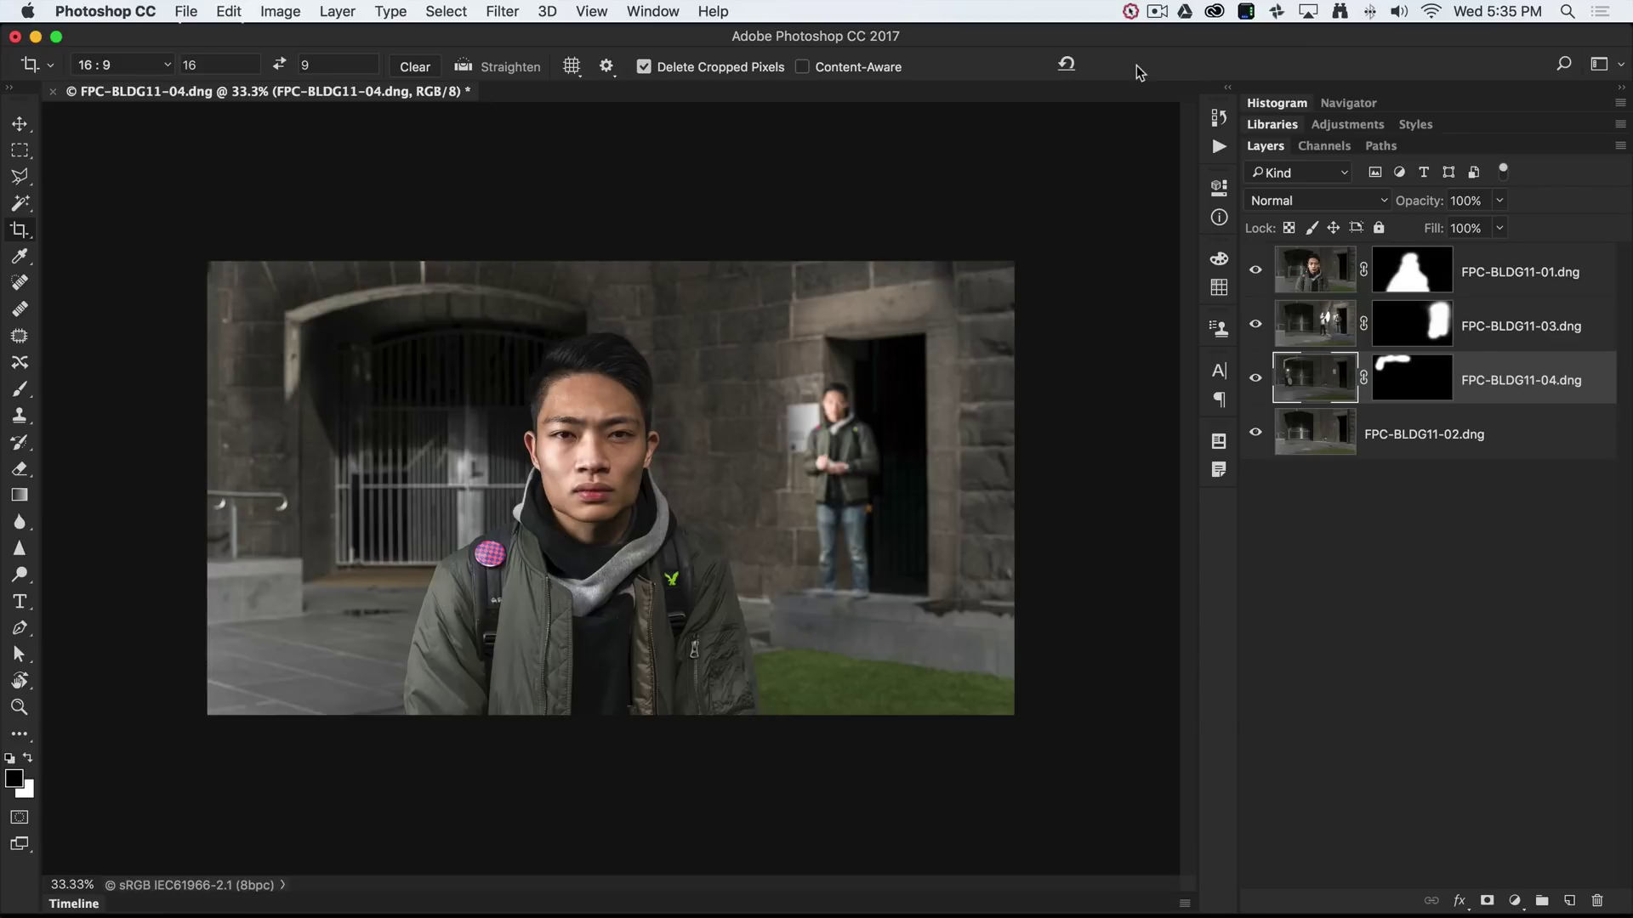
key("super+s")
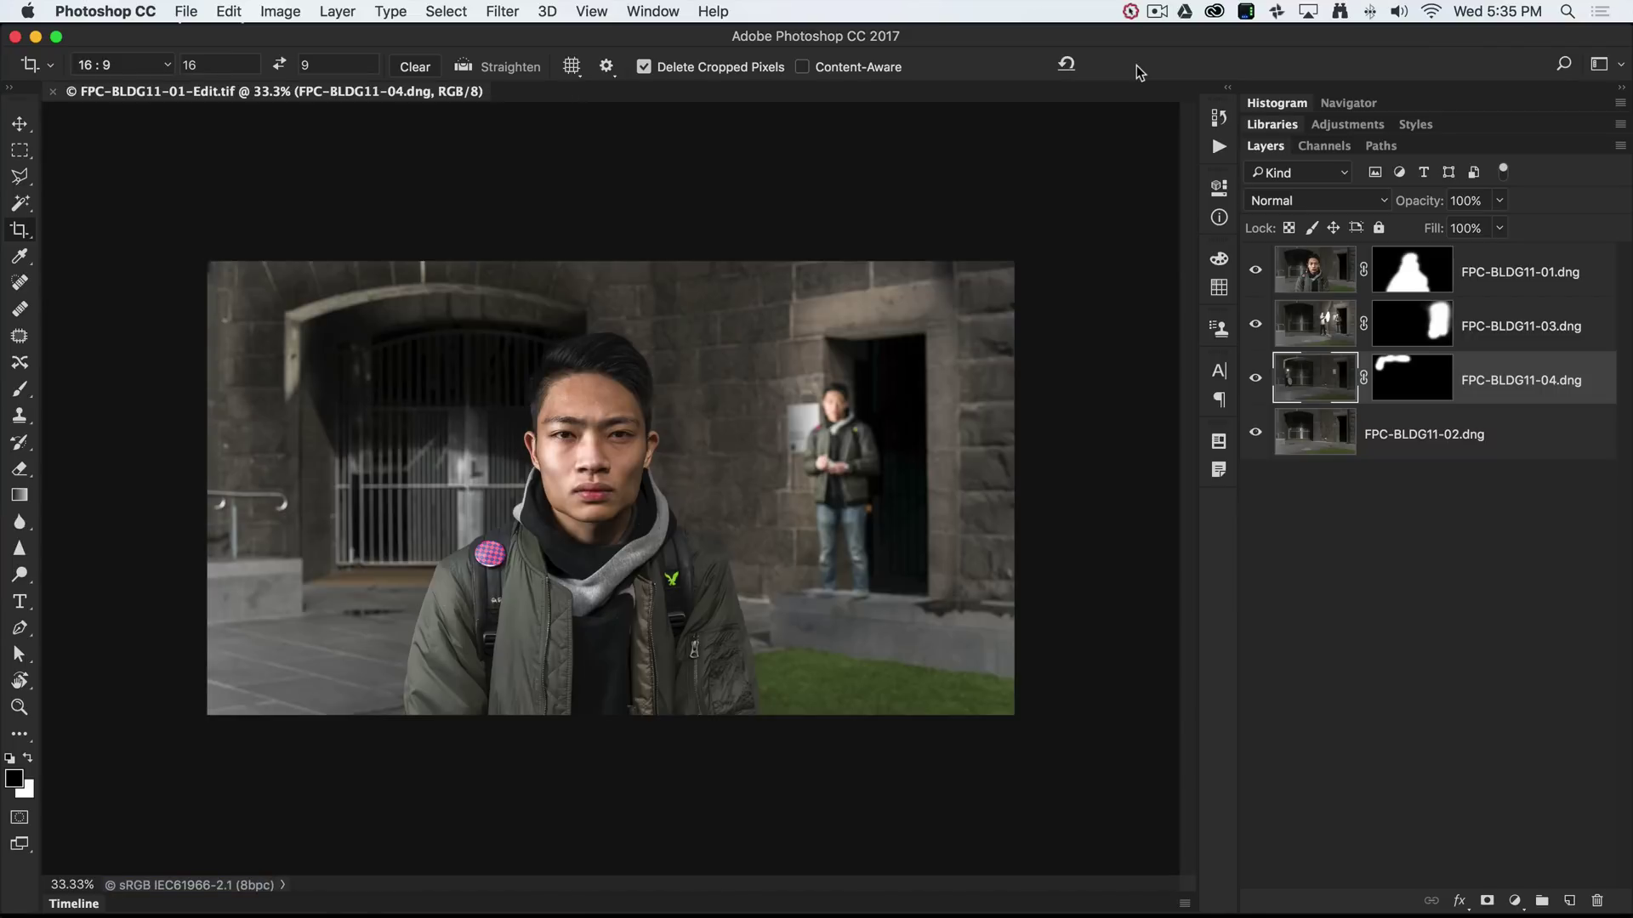
key("super+Tab")
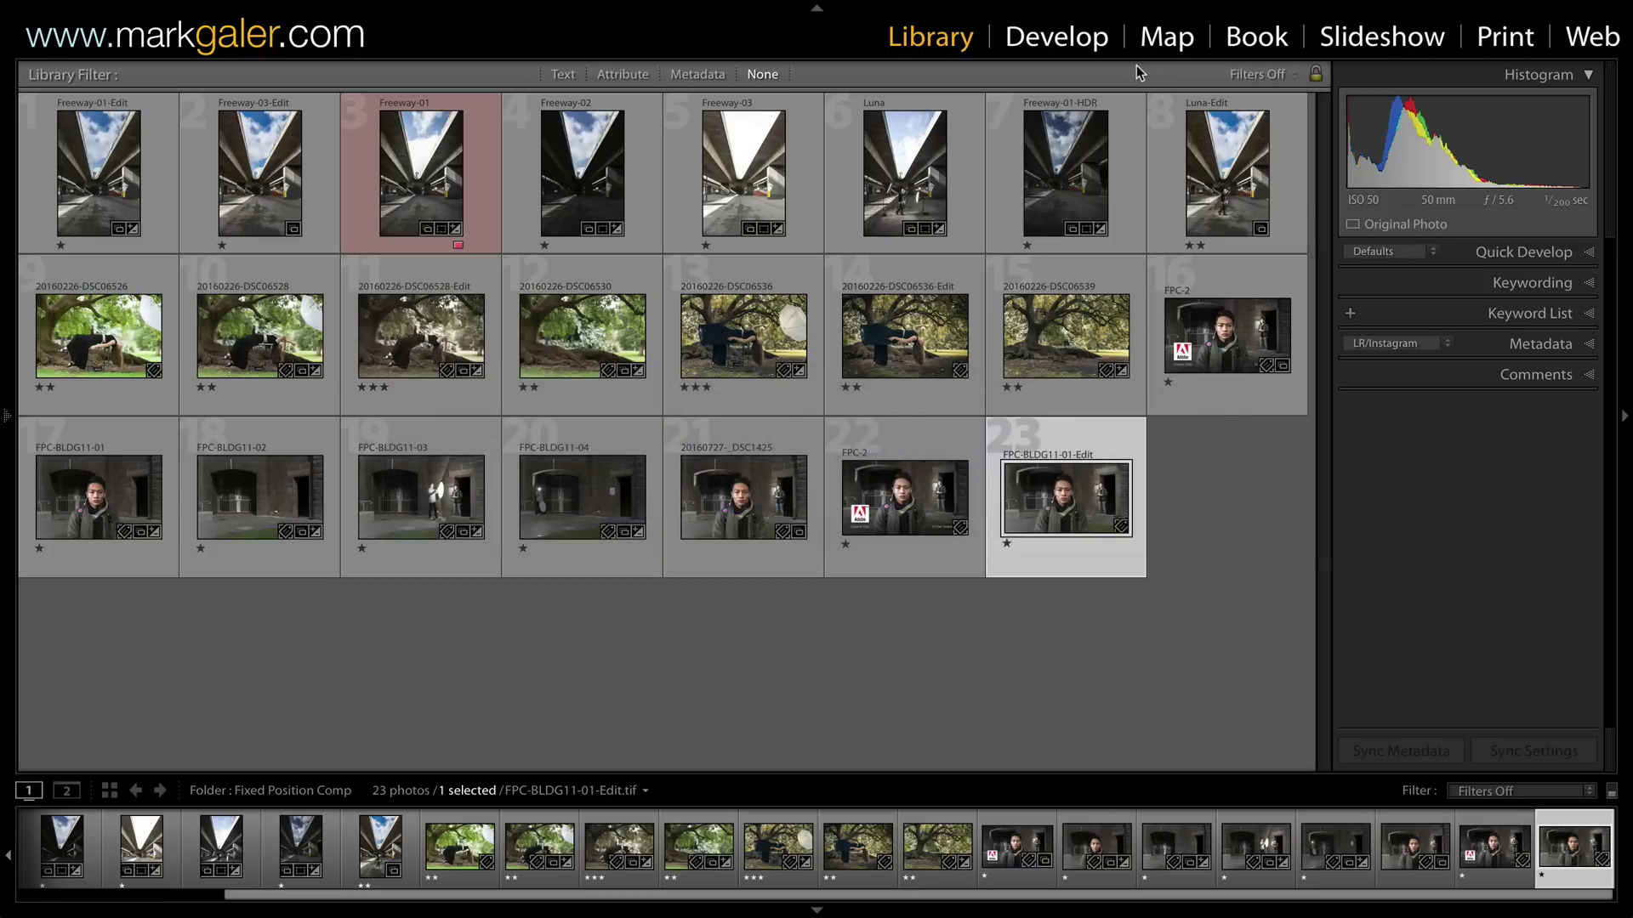
Open thumbnail 23, FPC-BLDG11-01-Edit.tif, in Loupe view
double_click(1068, 502)
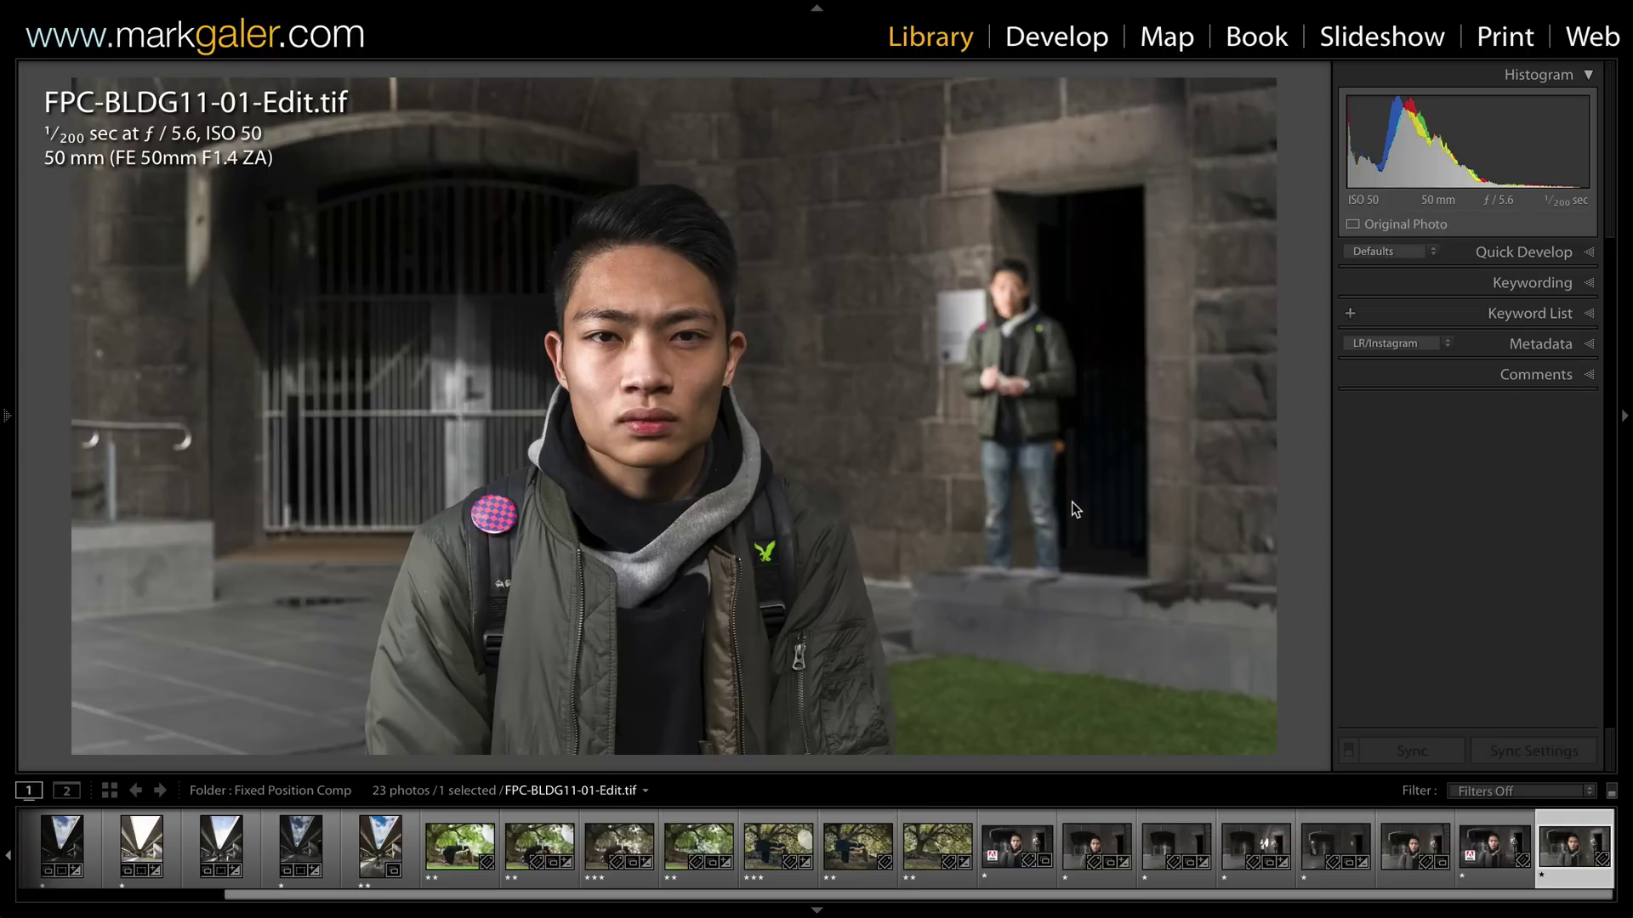